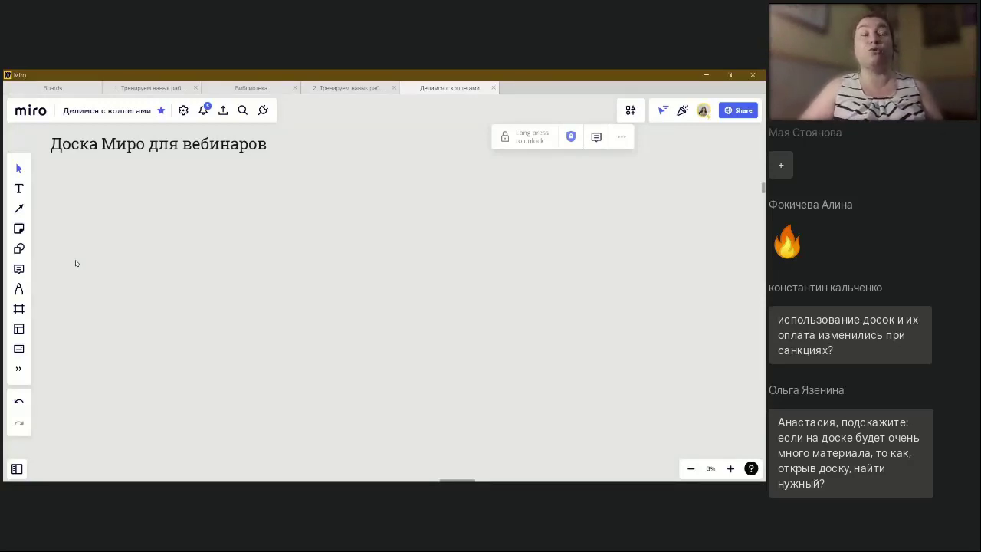
Draw a custom-ratio frame under the heading "Доска Миро для вебинаров" and shift it slightly down
click(19, 309)
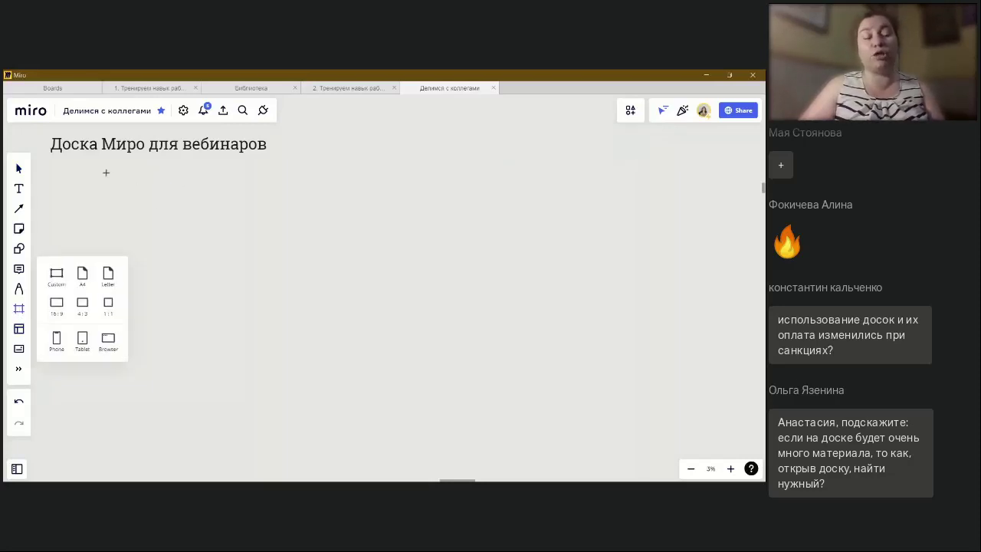
drag(106, 172, 322, 301)
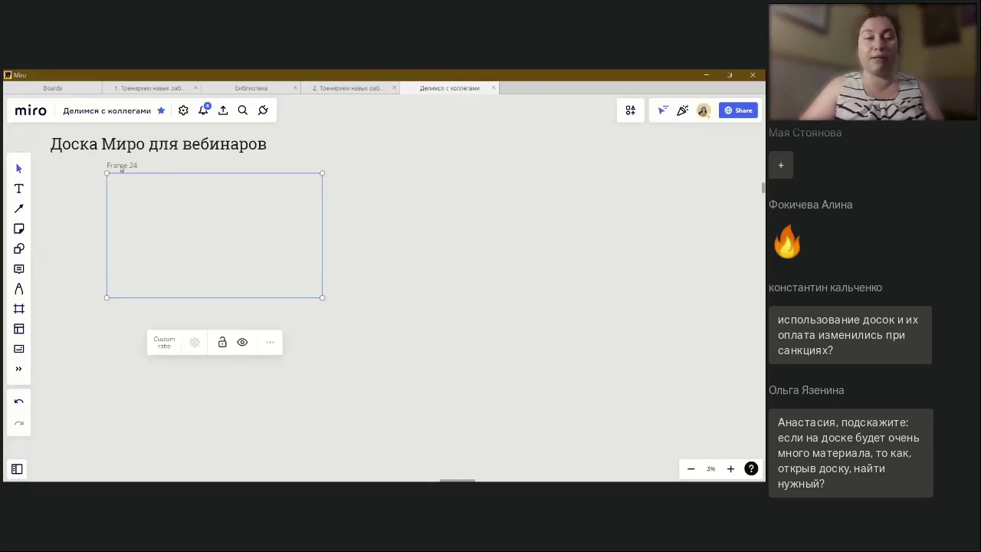
drag(121, 167, 125, 193)
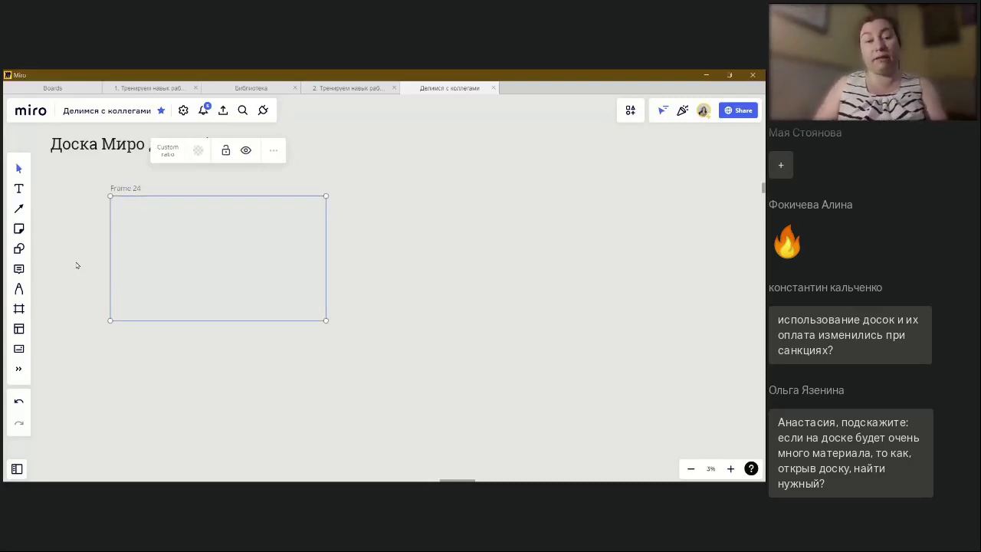
Add a 16:9 frame to the right of the first frame and move the first frame away to leave a gap
click(17, 310)
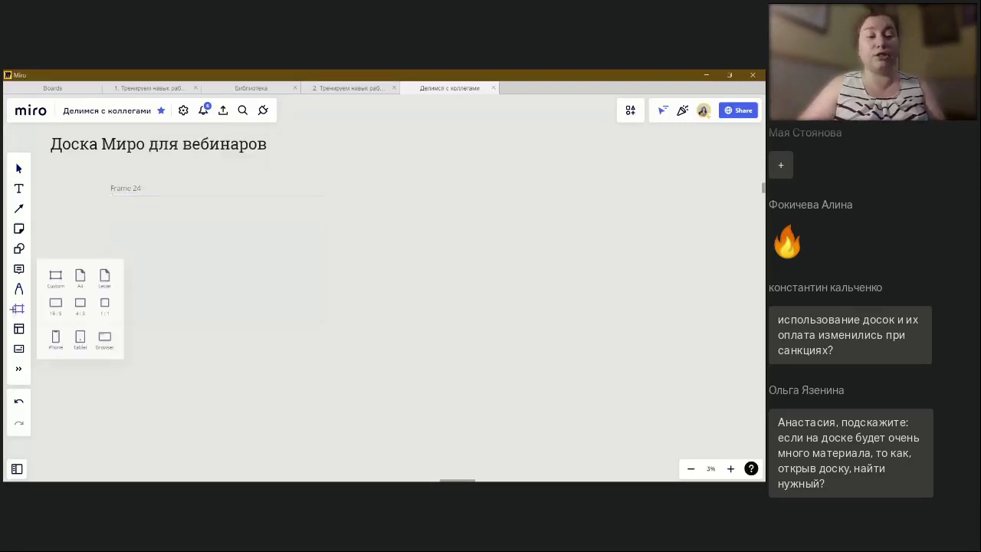
click(59, 305)
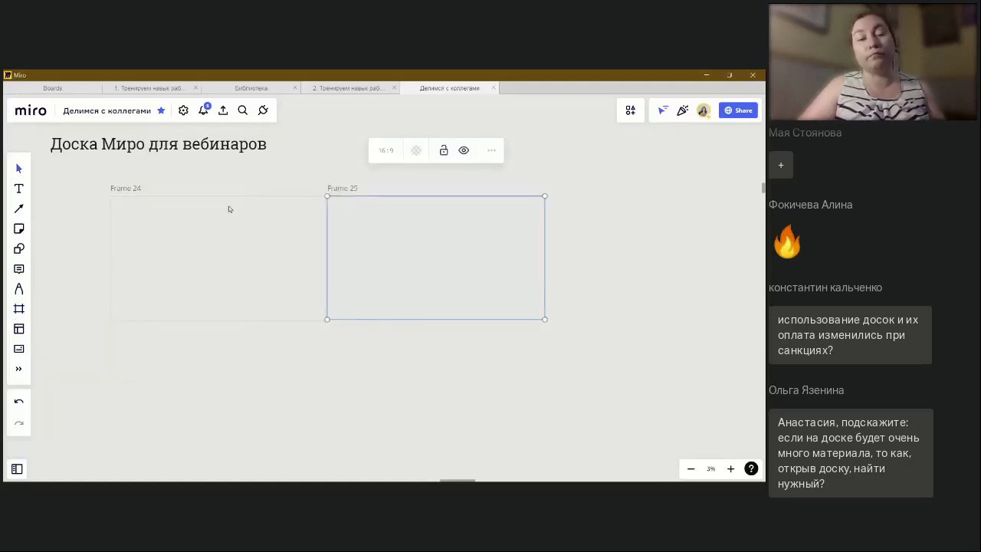
drag(135, 190, 122, 193)
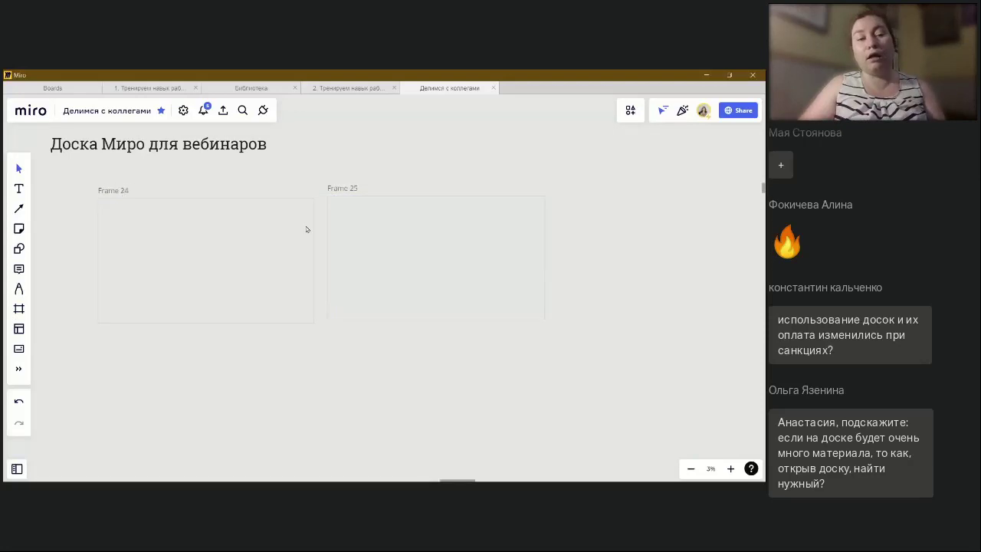
click(312, 327)
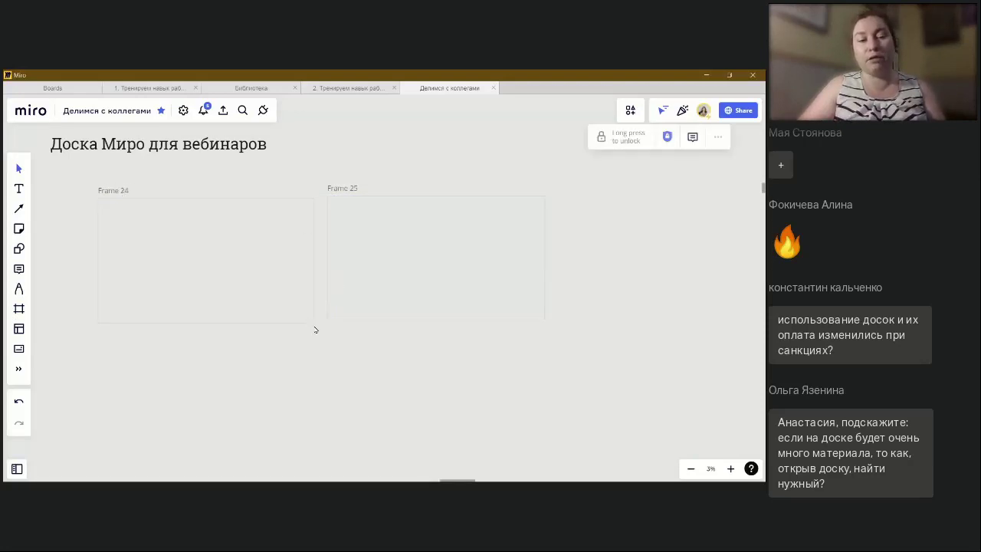
Narrow Frame 24 by pulling in its right edge until it is nearly square
click(109, 191)
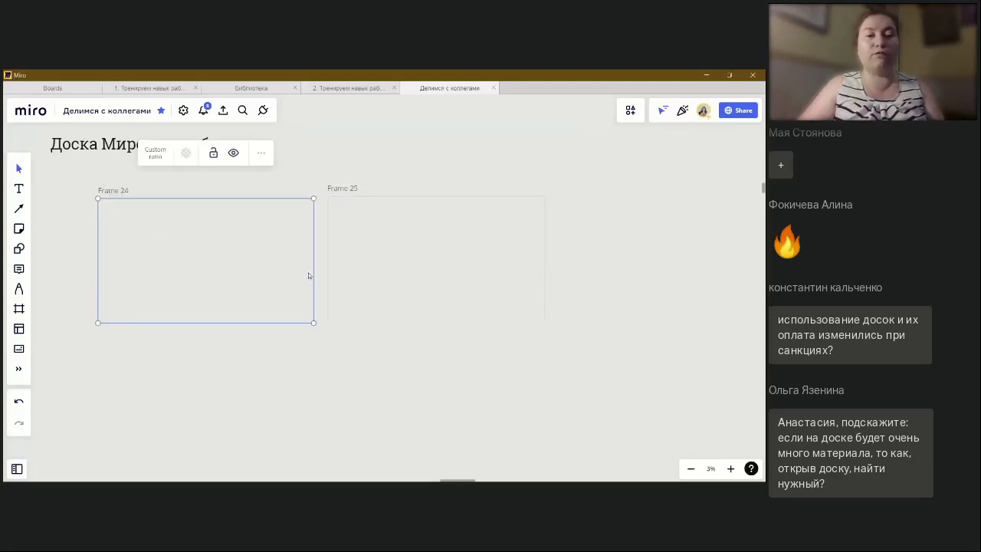
drag(314, 266, 234, 266)
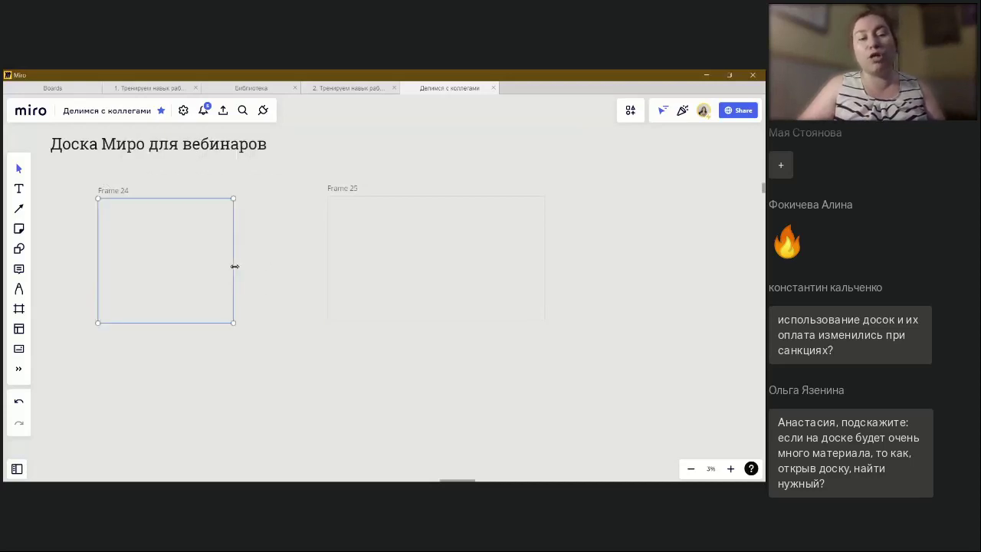
click(374, 157)
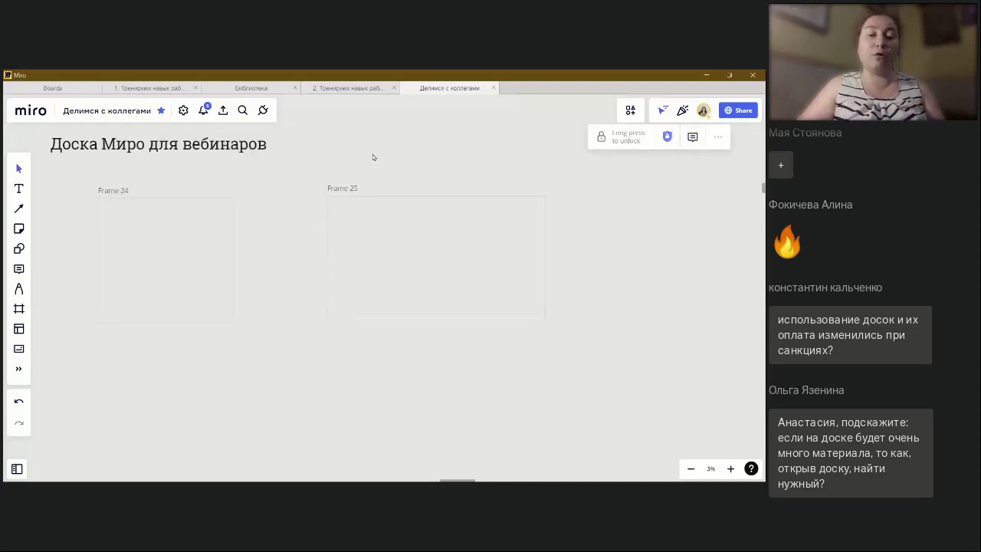
Align Frame 24 and Frame 25 in one row and move Frame 24 to the right side of Frame 25
click(349, 187)
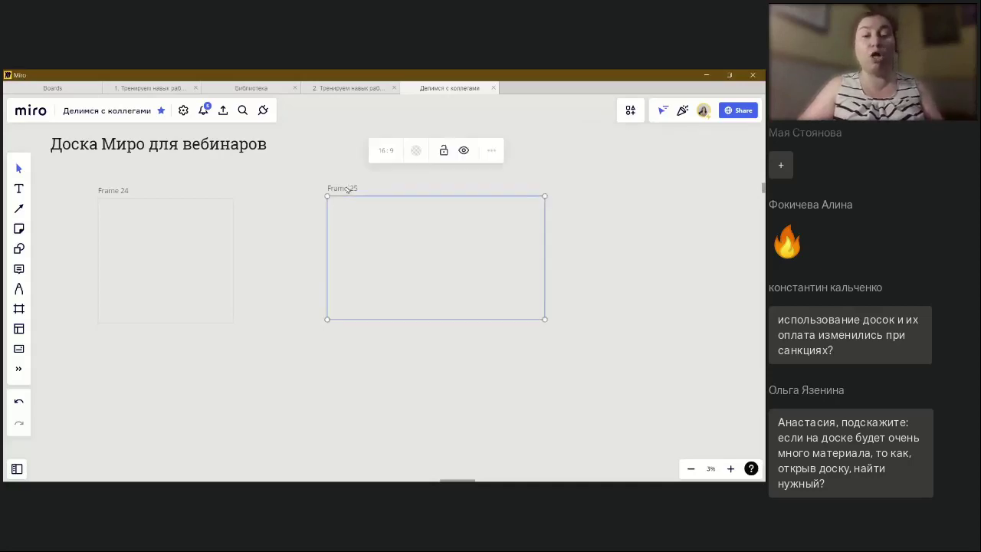
drag(349, 187, 325, 180)
mouse_move(107, 191)
mouse_down()
mouse_move(359, 199)
mouse_move(357, 190)
mouse_move(205, 209)
mouse_move(118, 201)
mouse_up()
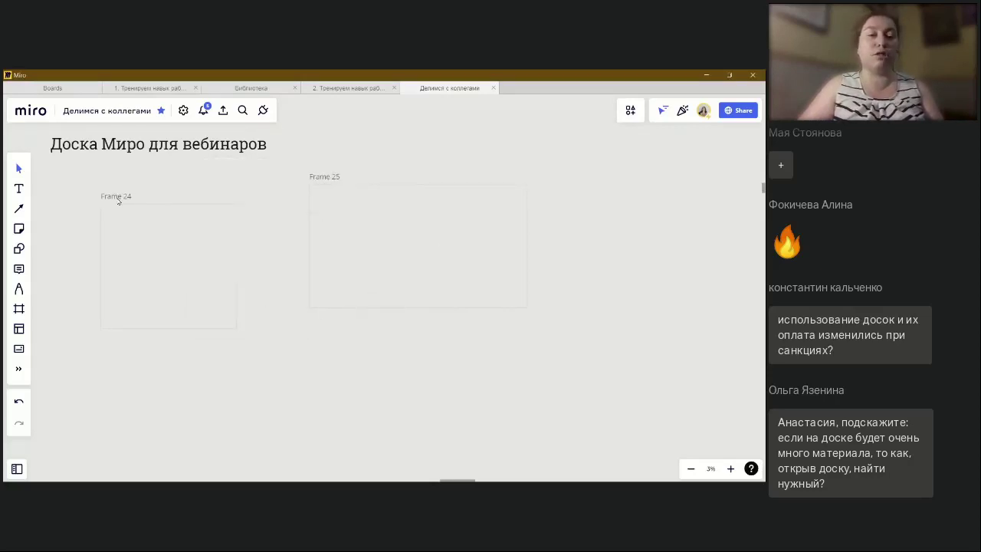
drag(326, 178, 275, 197)
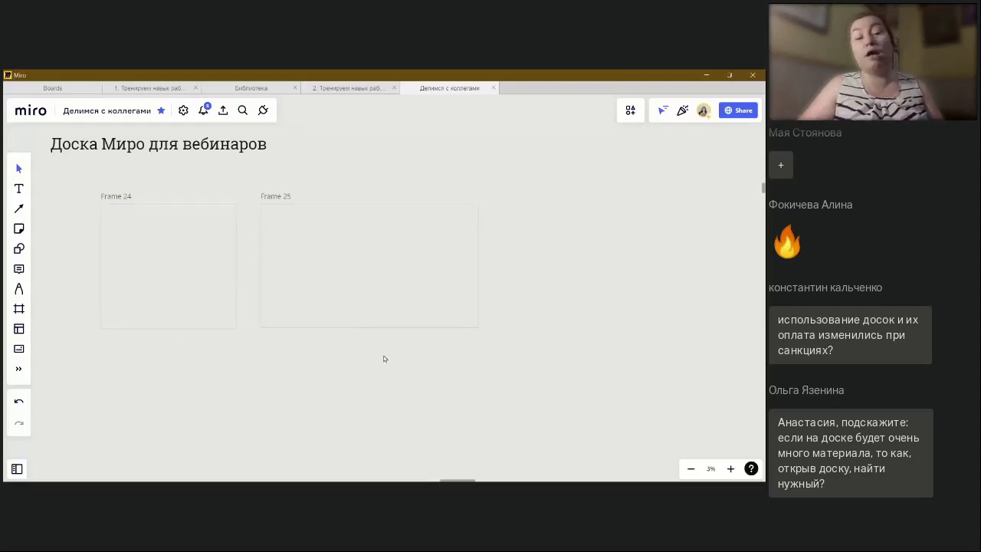
drag(123, 203, 520, 203)
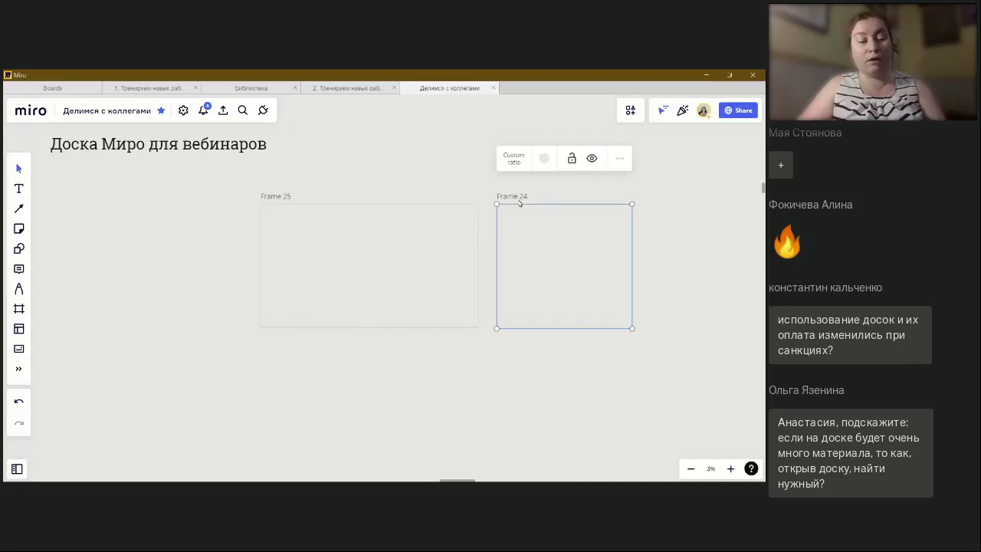
click(375, 390)
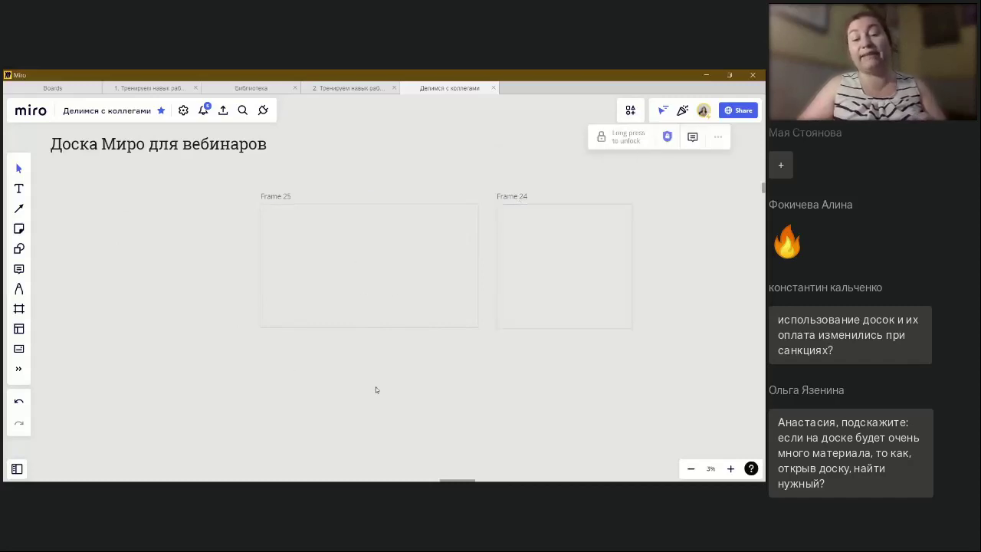
Duplicate Frame 24 and place the copy to the left of Frame 25 in the same row
click(515, 199)
key(ctrl+d)
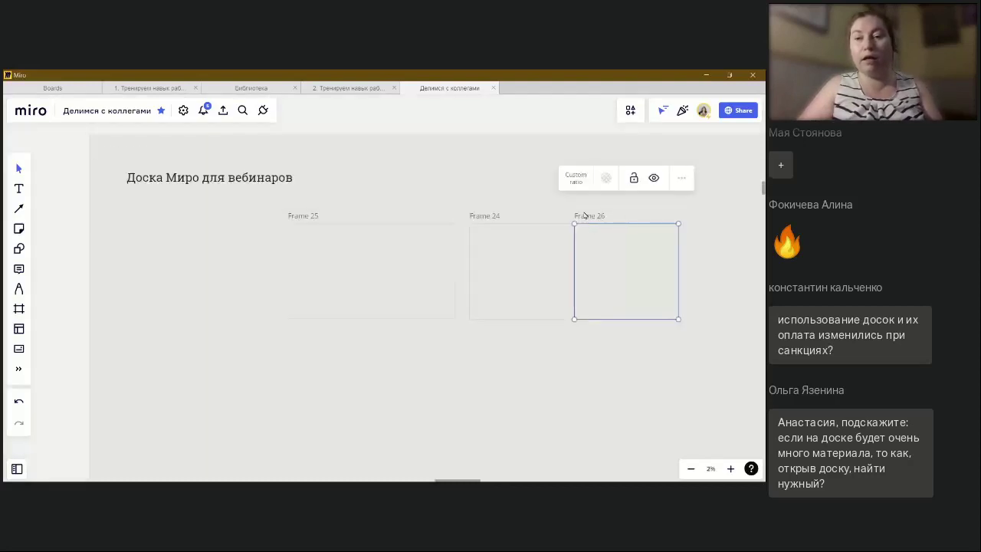
drag(584, 219, 191, 212)
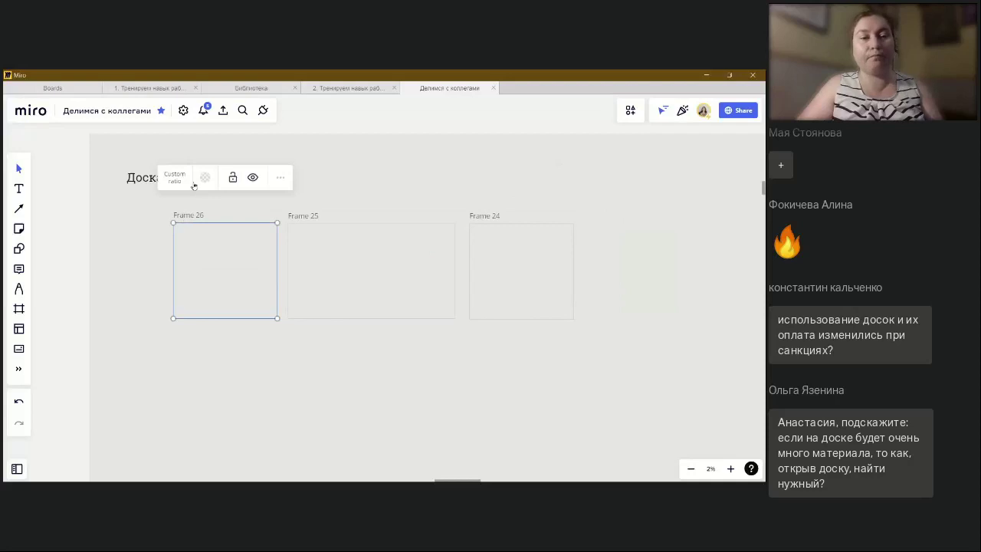
Set the copied frame's ratio to 16:9 and Frame 24's ratio to 4:3, keeping the copy clear of Frame 25
click(178, 181)
click(175, 242)
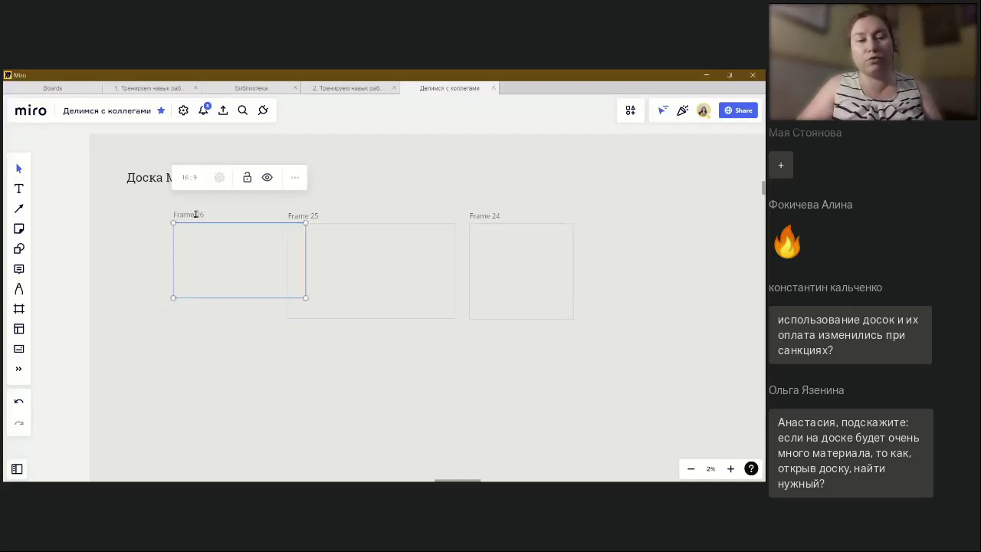
click(155, 335)
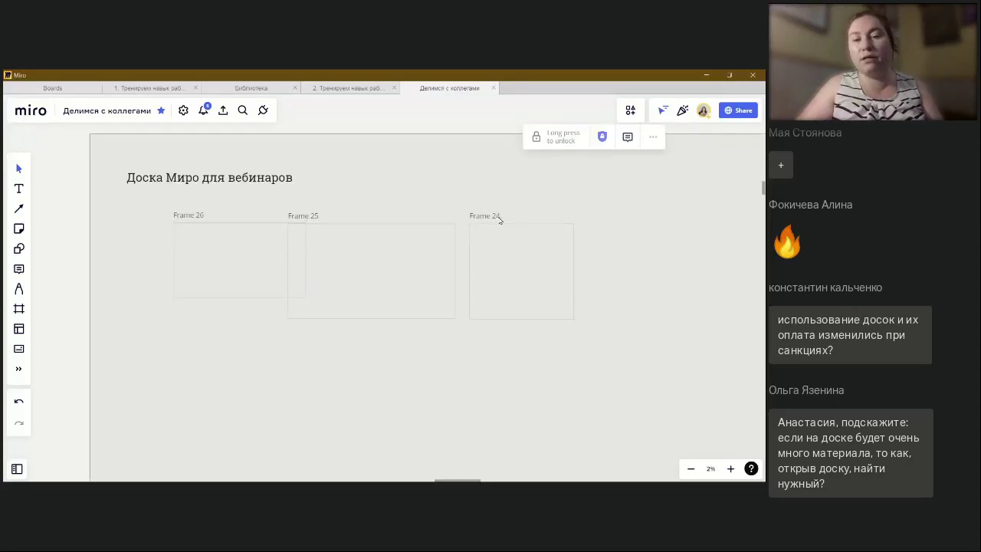
click(498, 218)
click(471, 178)
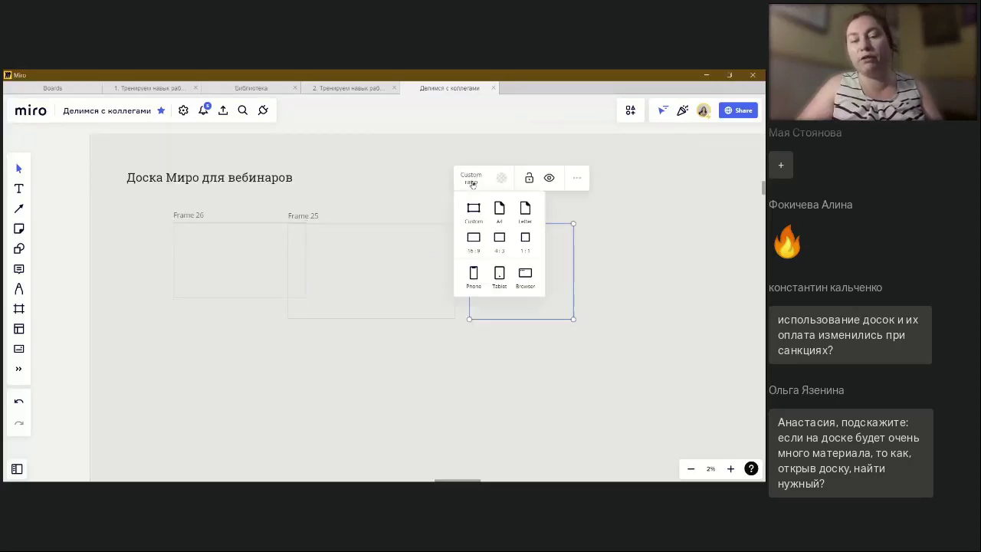
click(499, 240)
scroll(274, 334, up, 3)
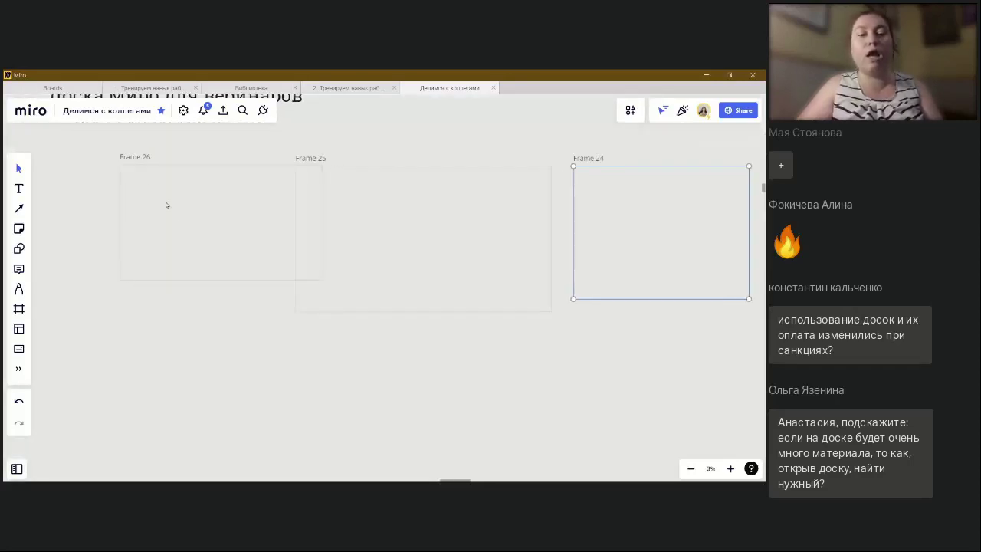
drag(144, 160, 91, 164)
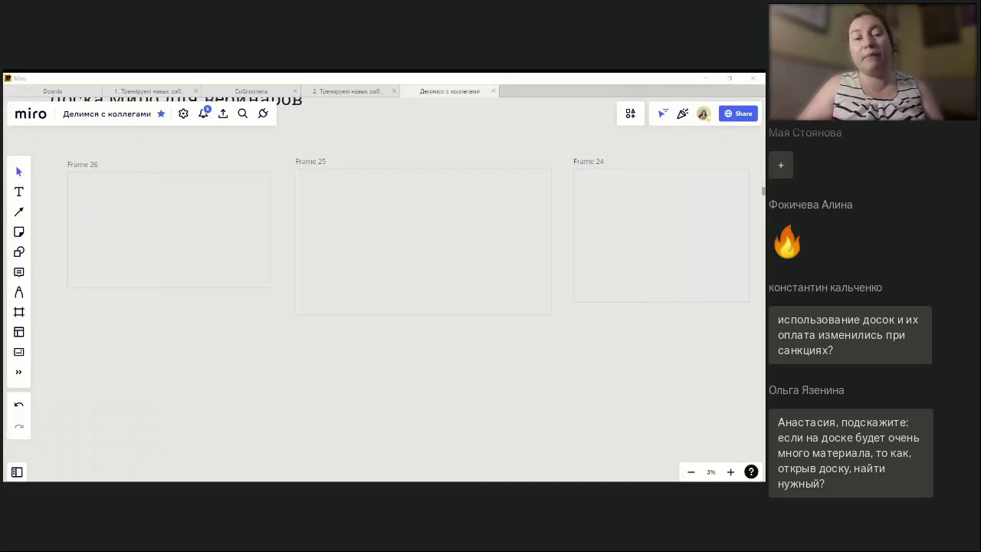
Insert the image Слайд1.JPG into Frame 26, align the frame with its neighbours, and enlarge the image to nearly fill it
drag(209, 205, 157, 239)
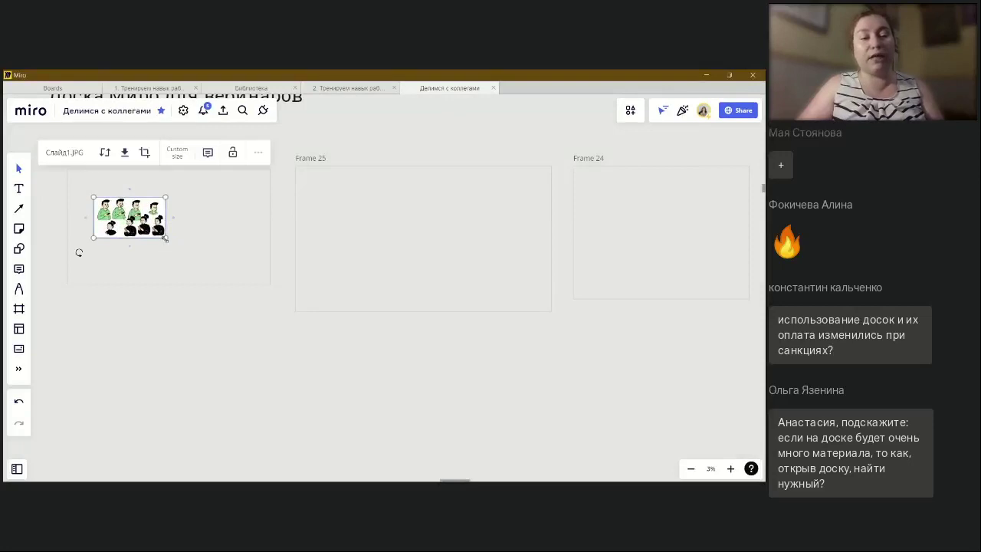
drag(184, 254, 198, 269)
click(88, 200)
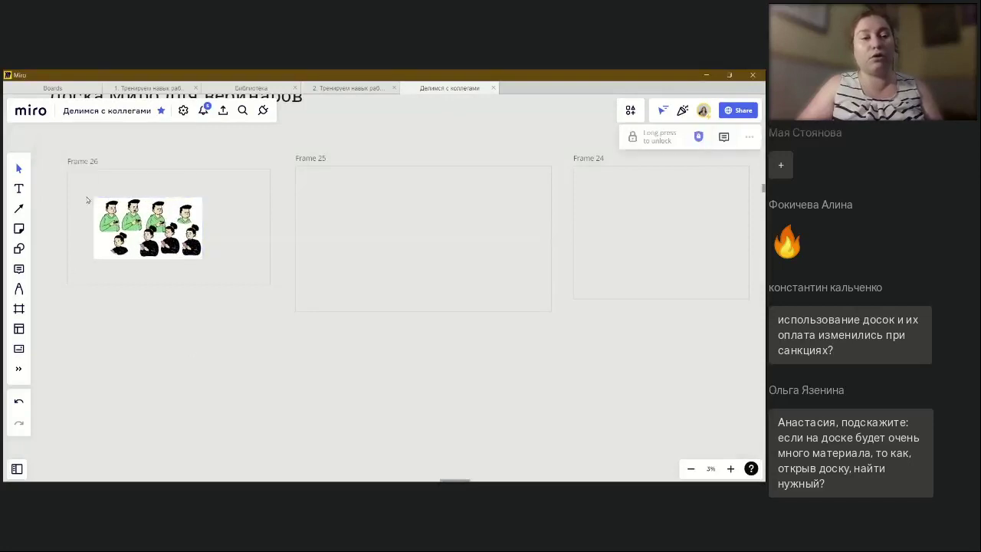
mouse_move(88, 176)
mouse_down()
mouse_move(89, 237)
mouse_move(91, 160)
mouse_up()
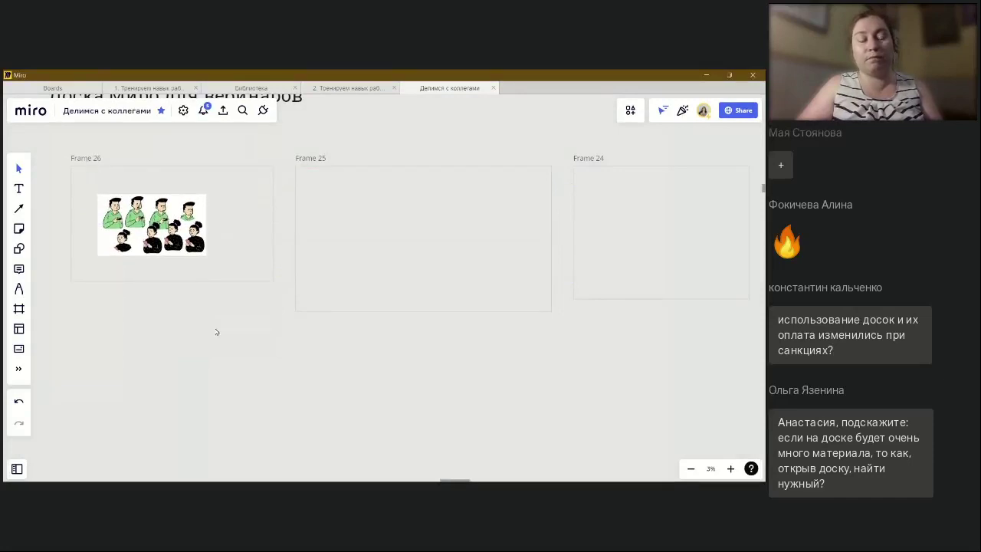
drag(177, 229, 261, 274)
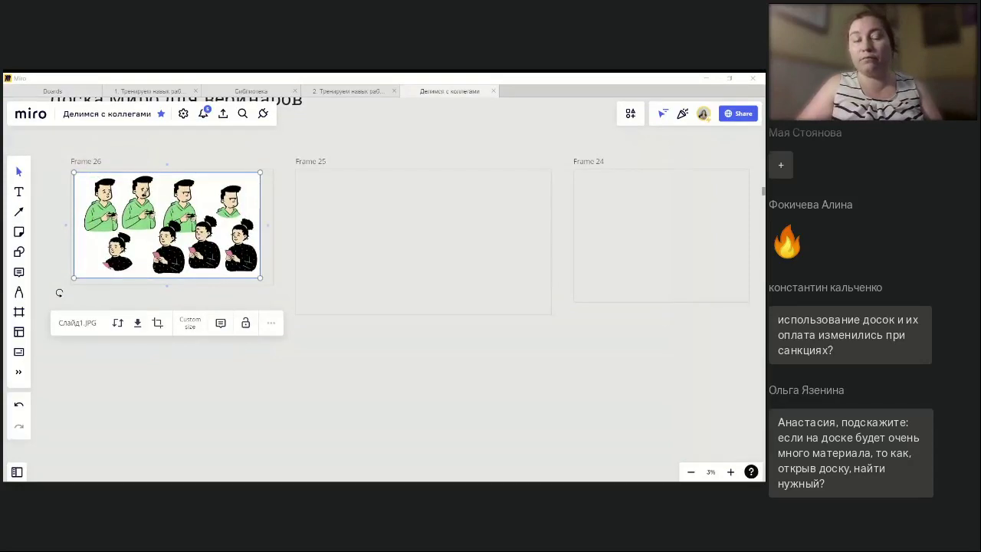
Insert Слайд15.JPG into Frame 24, and place the PowerPoint transitions picture in Frame 25 at an enlarged size
drag(600, 229, 651, 238)
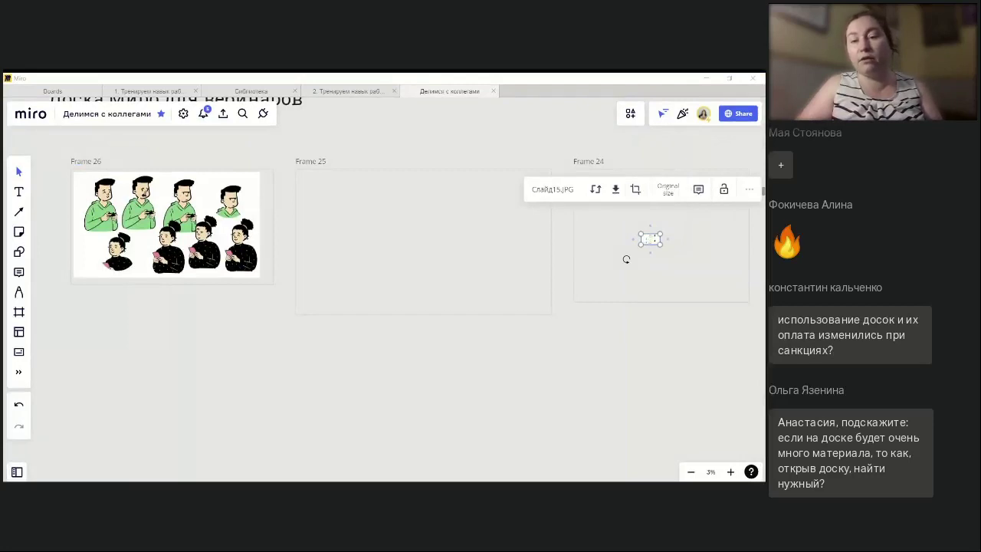
drag(763, 253, 552, 254)
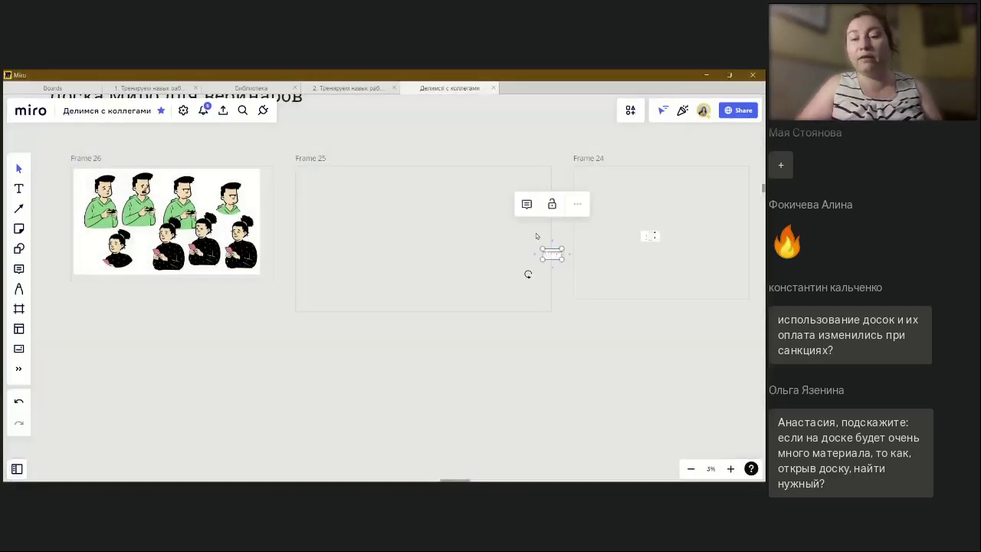
click(413, 220)
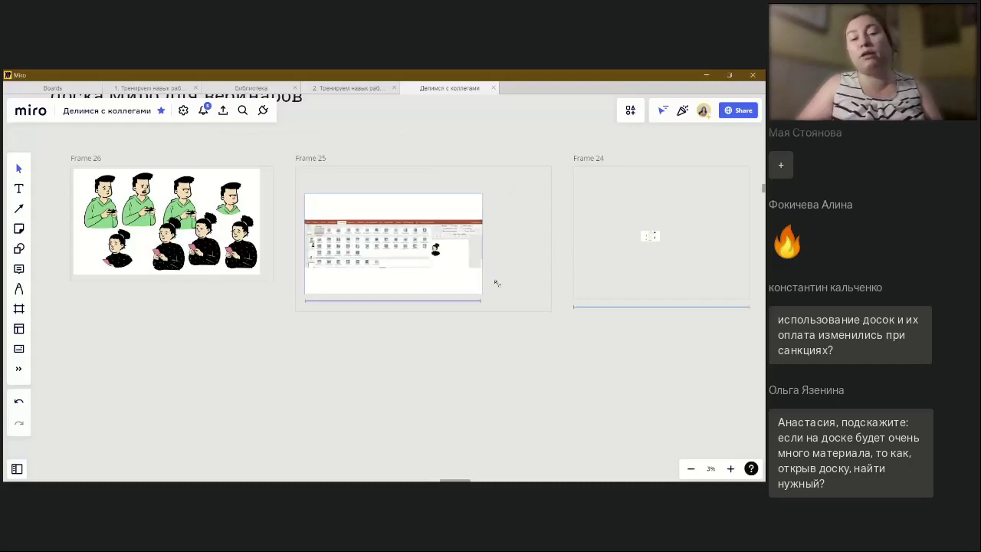
Enlarge Слайд15.JPG to nearly the full width of Frame 24 and move the picture in Frame 25 closer to the frame's centre
click(651, 238)
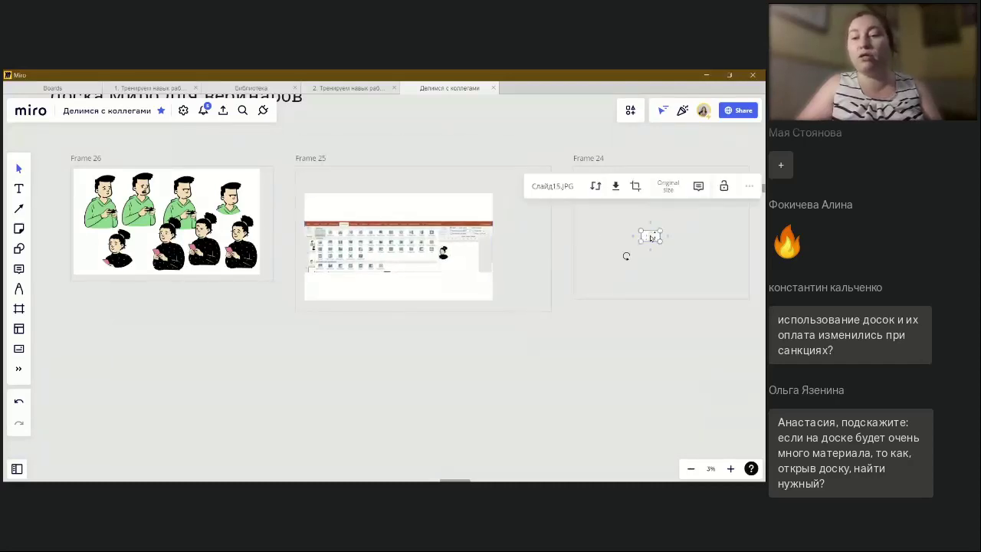
drag(639, 230, 580, 196)
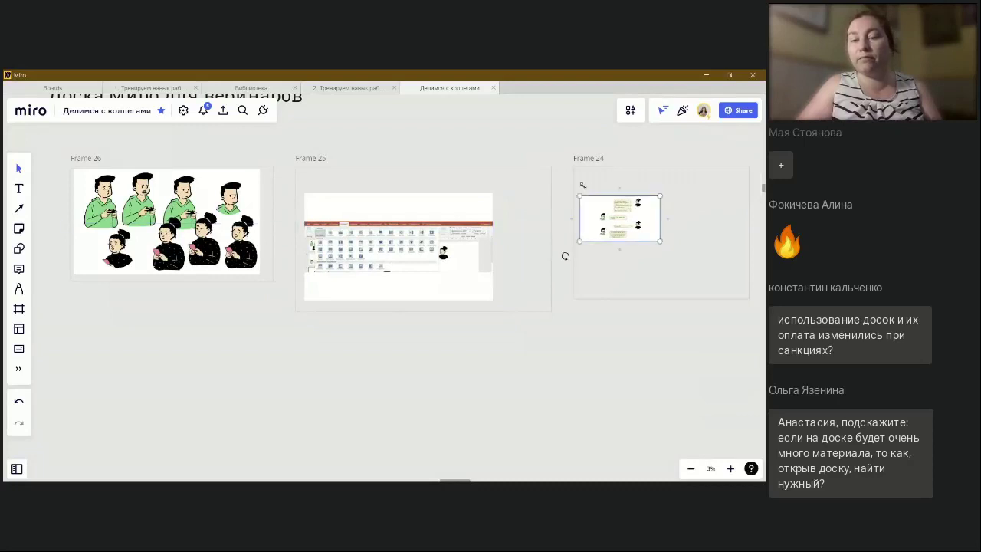
drag(660, 241, 743, 288)
drag(449, 272, 465, 267)
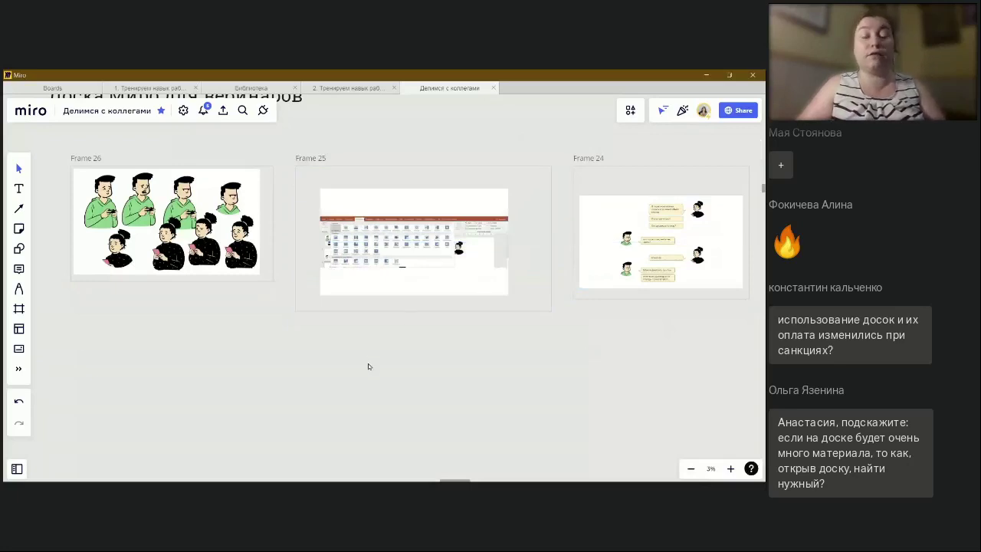
Add the text "Эффекты анимации" near the top edge of Frame 25 and set its font size to 288
click(19, 188)
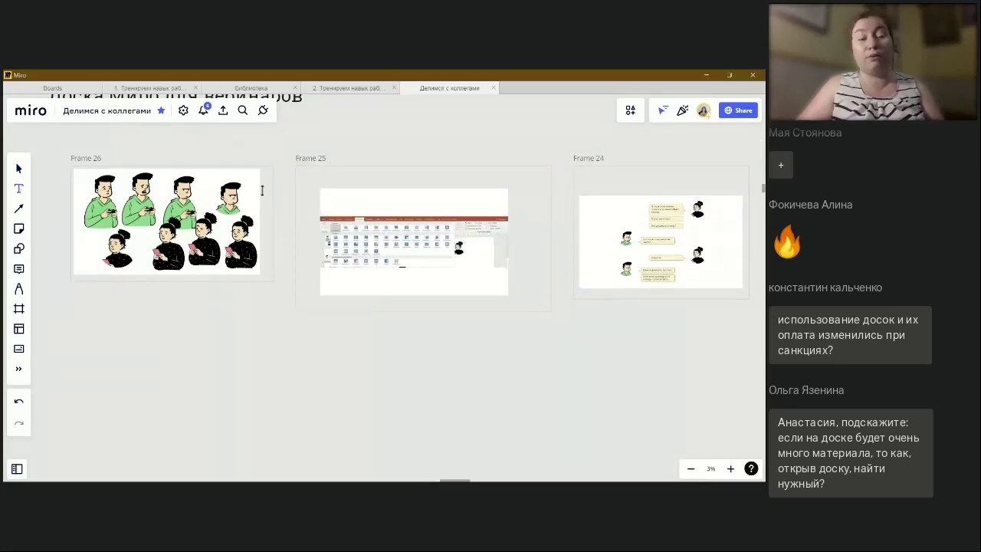
click(311, 177)
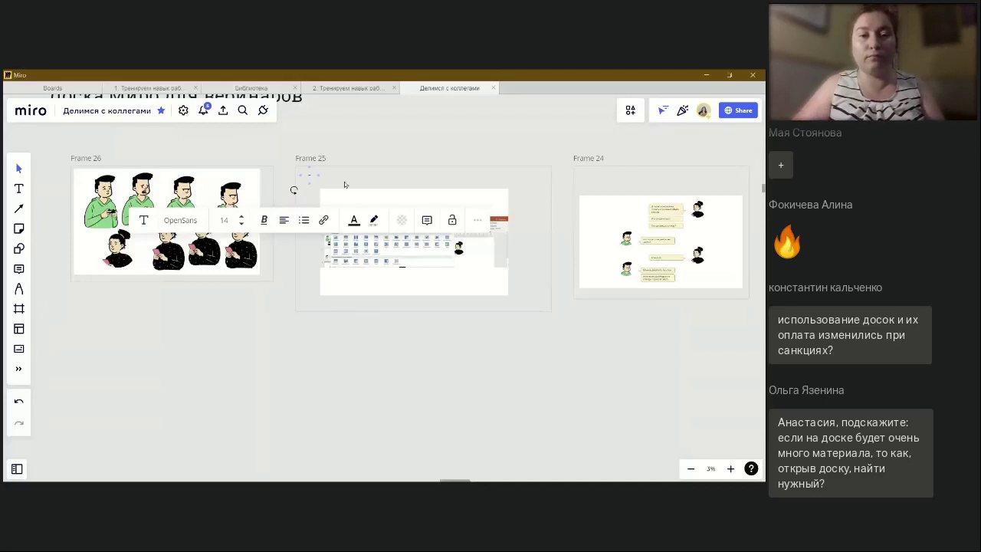
scroll(344, 185, up, 4)
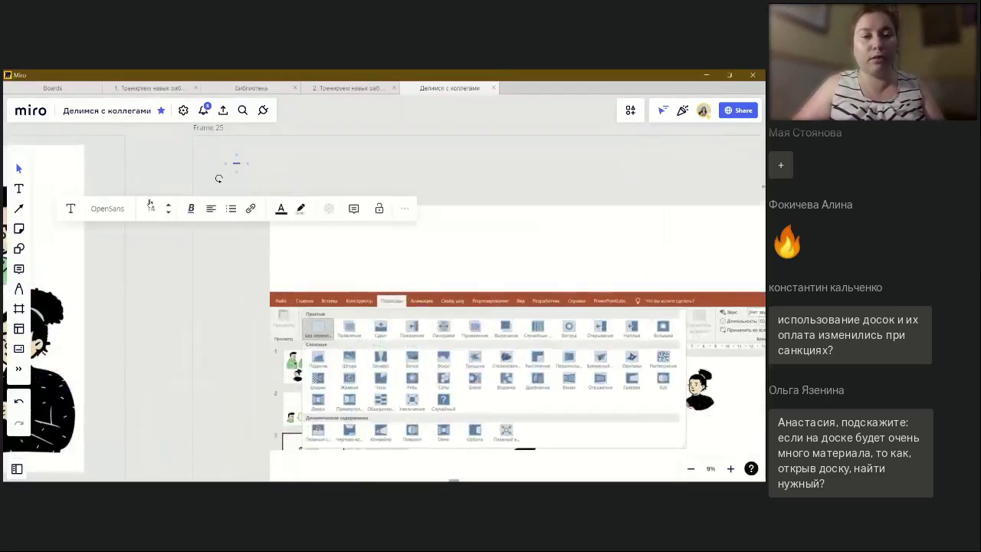
click(151, 207)
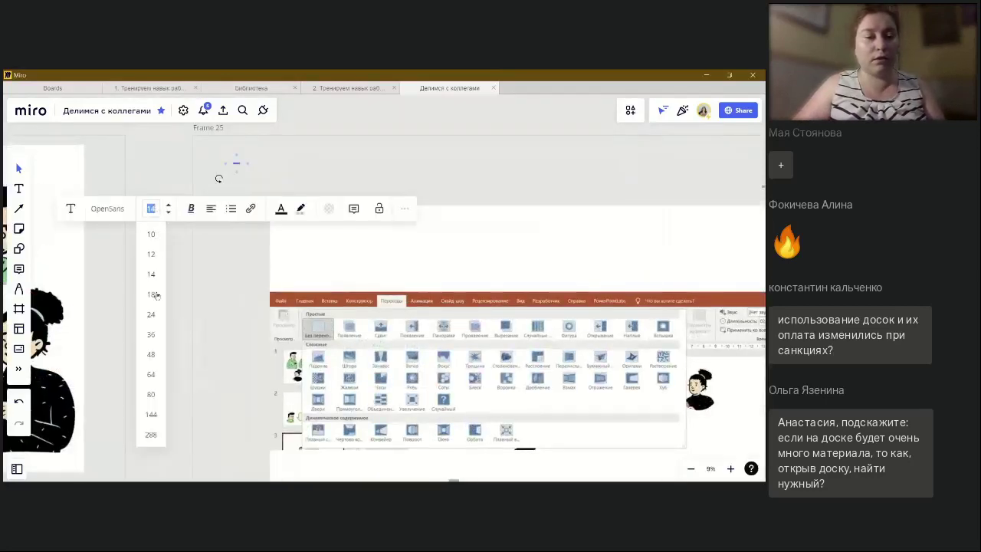
click(150, 412)
click(152, 208)
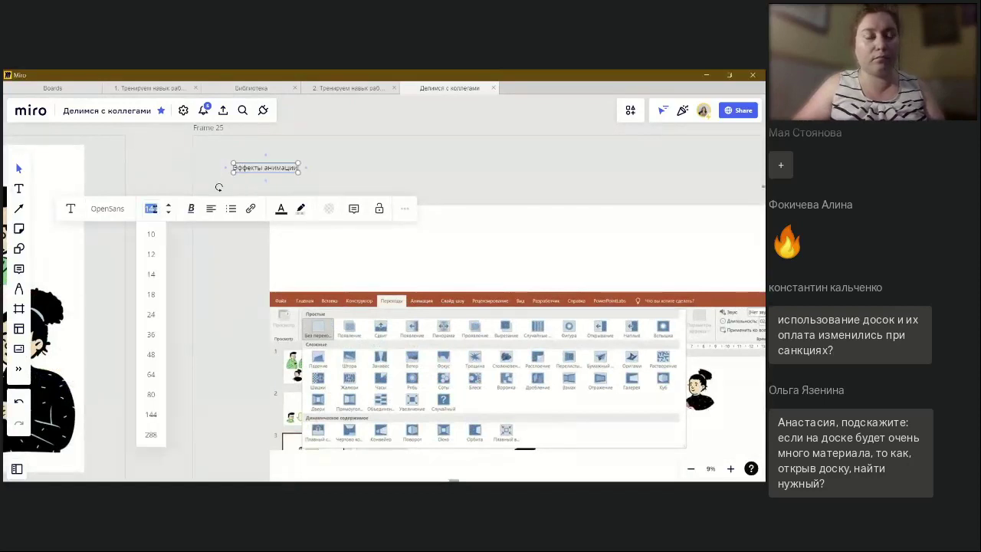
click(156, 433)
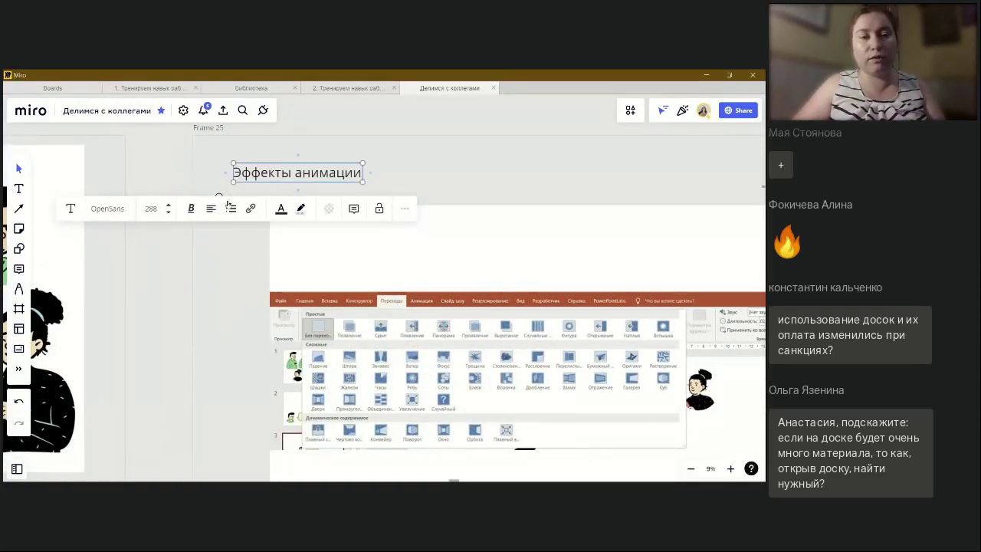
Make the heading "Эффекты анимации" bold and align it with the left edge of the picture in Frame 25
click(193, 211)
click(164, 235)
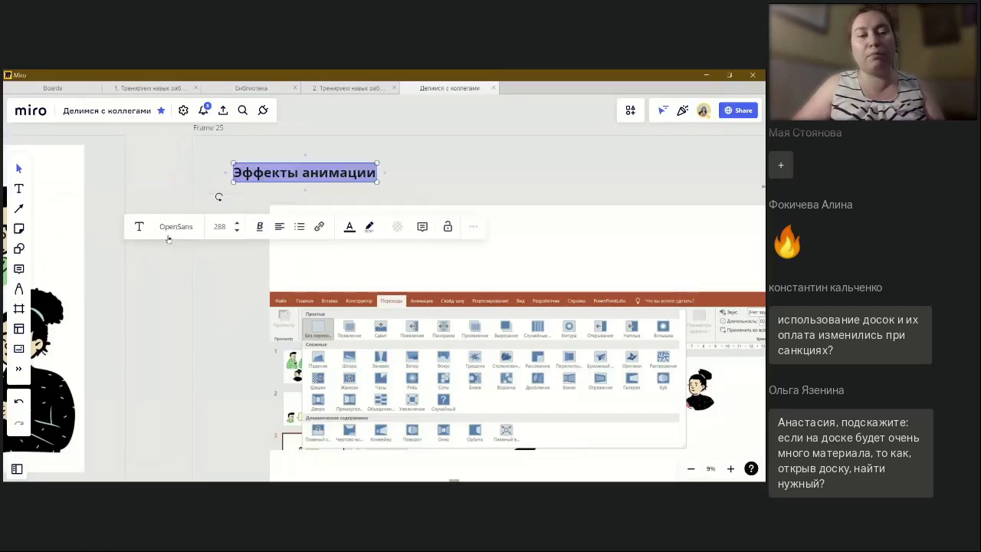
click(162, 285)
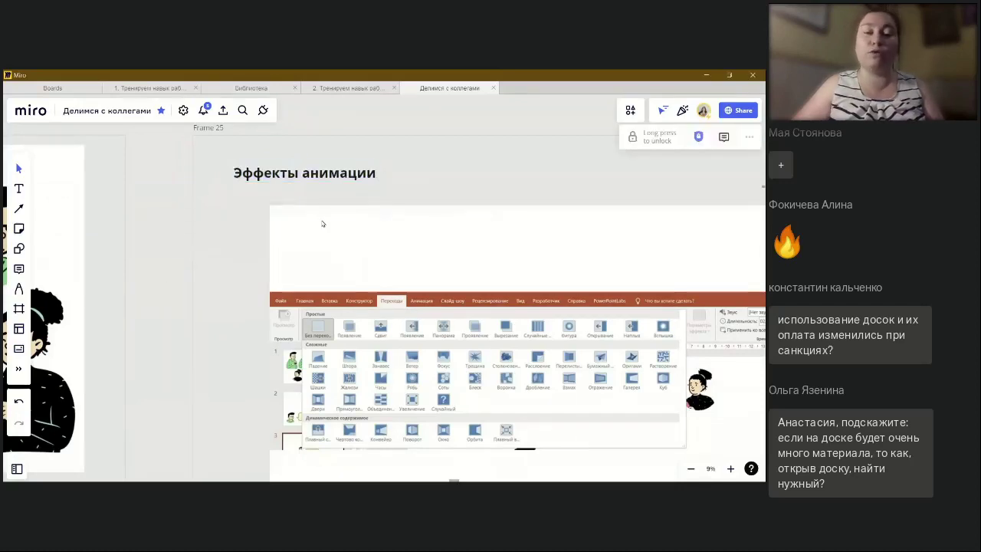
scroll(322, 224, down, 1)
drag(386, 182, 356, 181)
scroll(370, 282, down, 5)
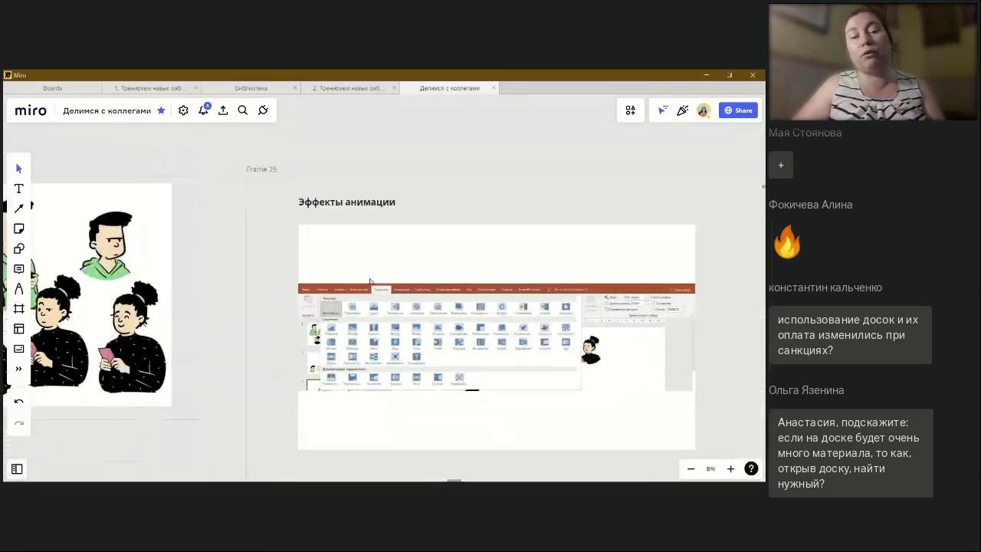
Fill the background of Frame 24 with lime green
scroll(374, 224, right, 4)
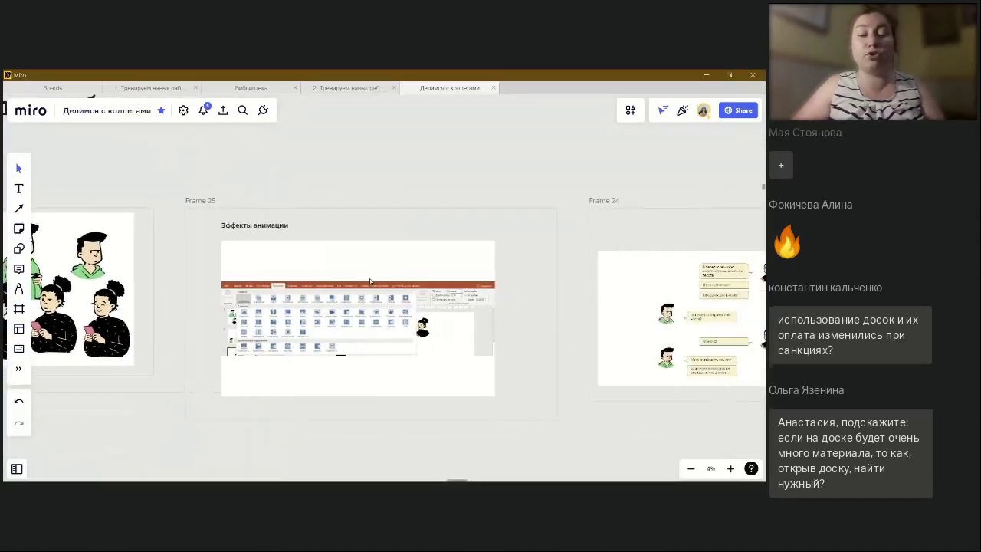
scroll(373, 224, right, 5)
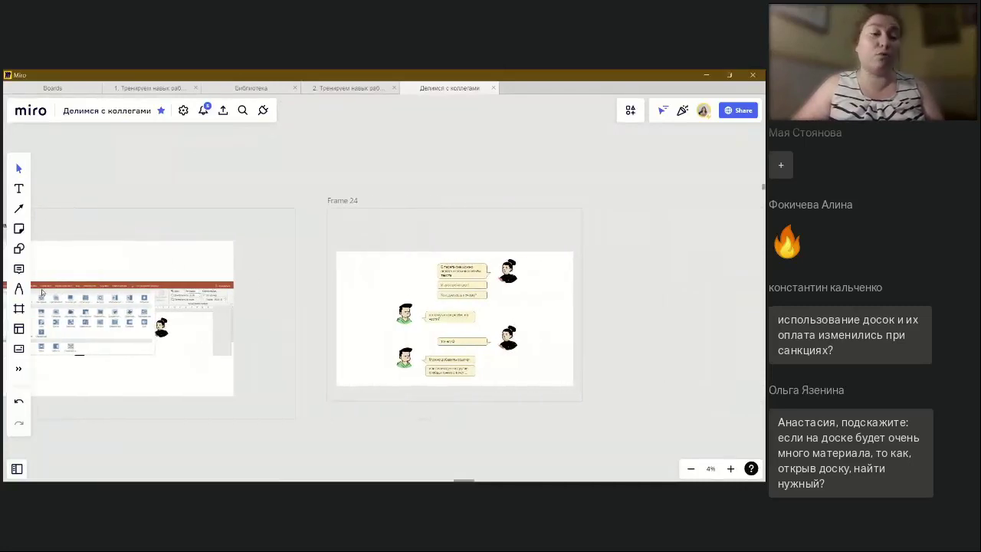
click(19, 248)
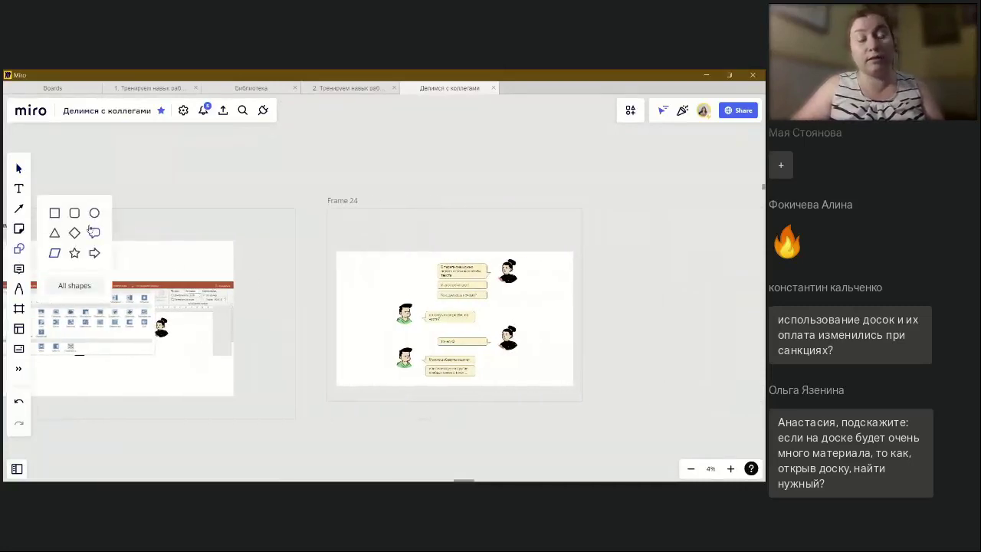
click(19, 169)
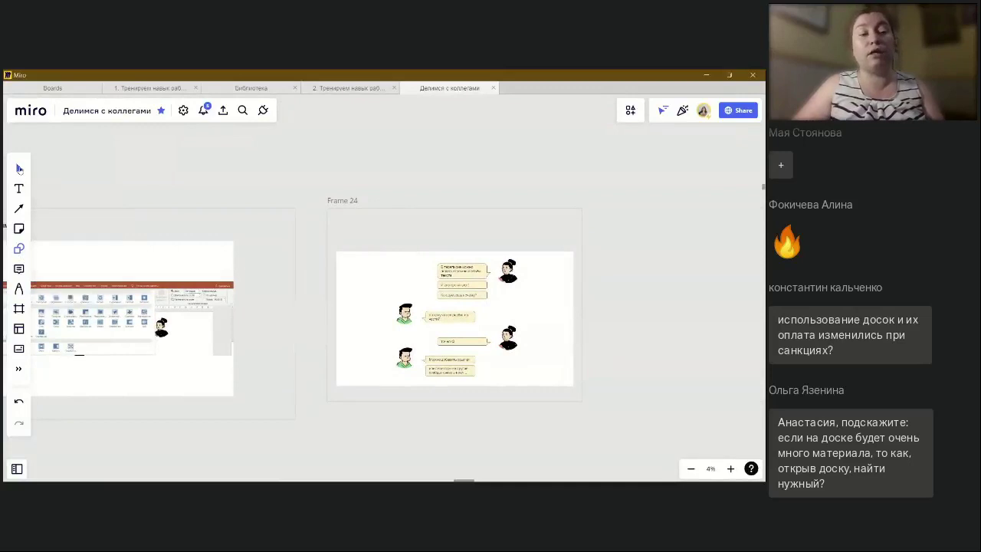
click(349, 201)
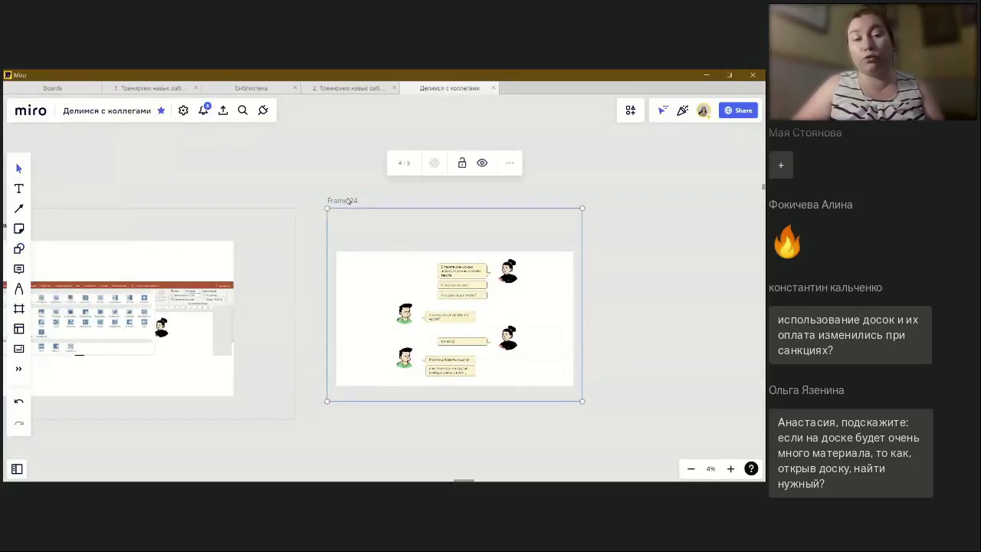
click(436, 162)
click(444, 211)
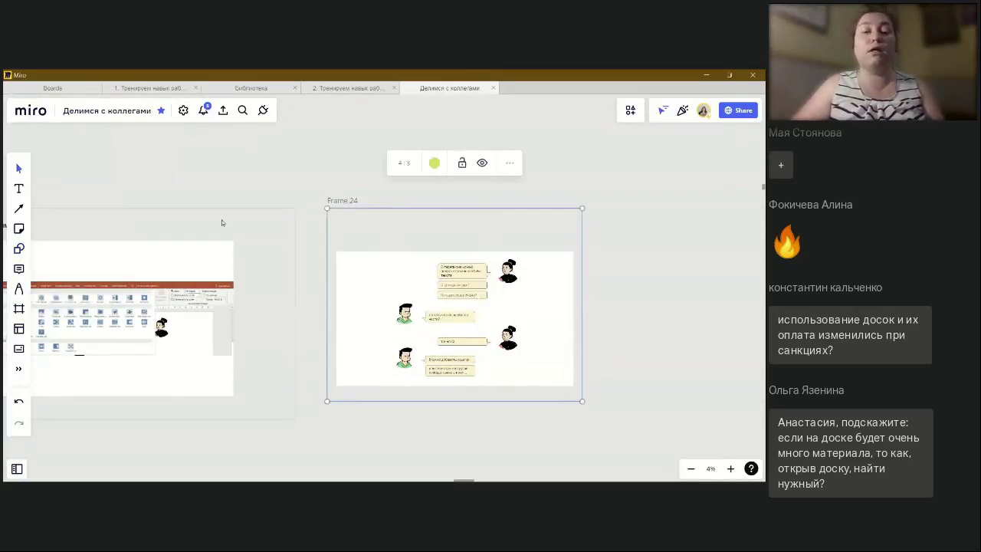
click(215, 192)
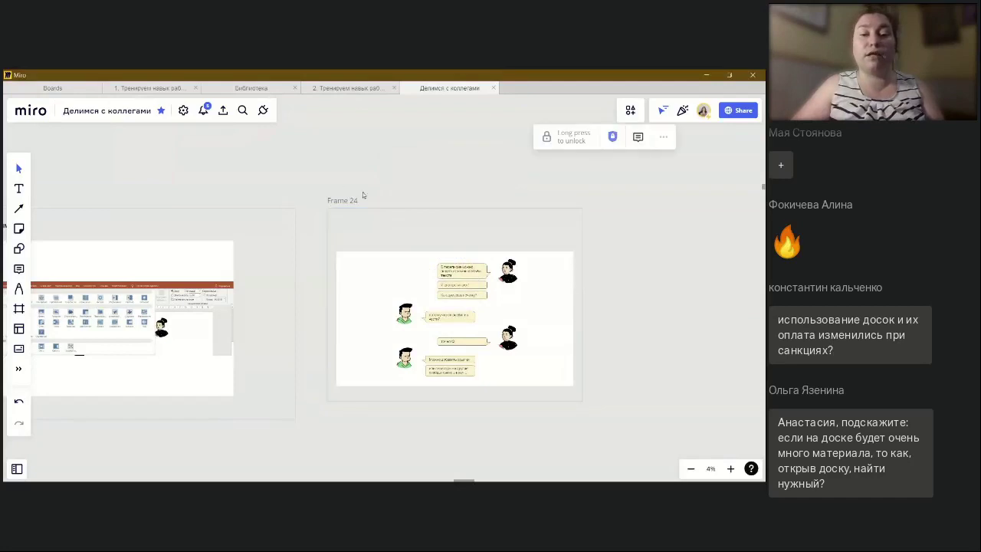
Fill the background of Frame 25 with turquoise
scroll(351, 202, left, 3)
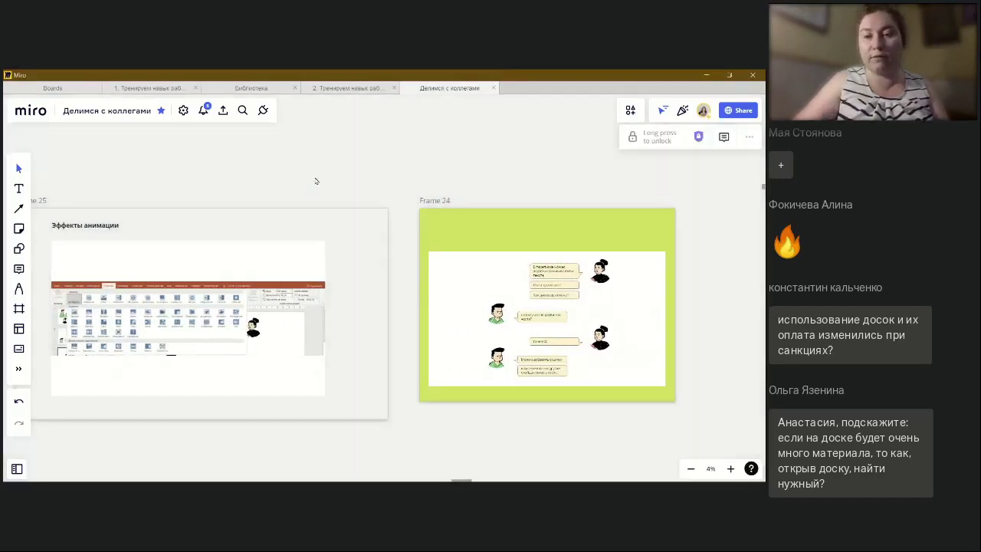
scroll(241, 172, left, 4)
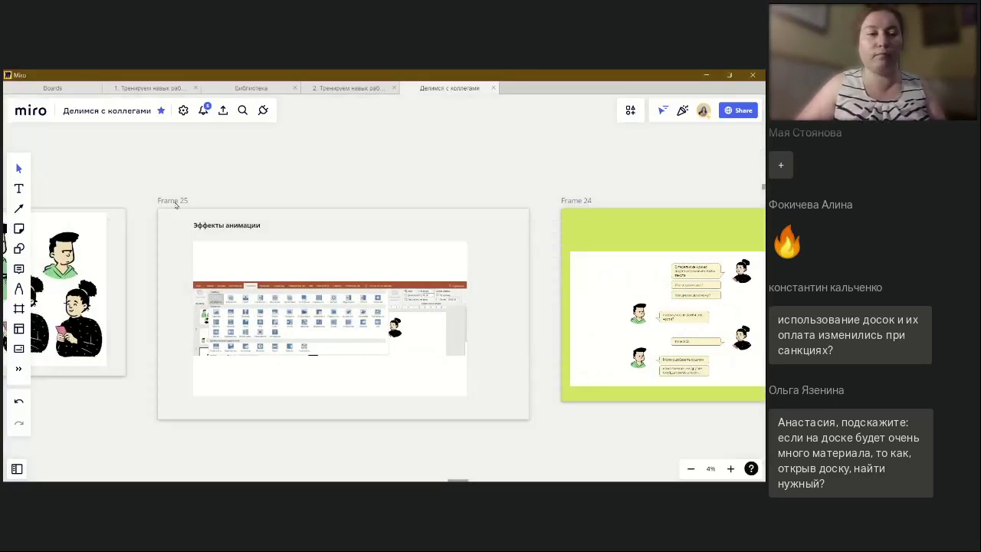
click(177, 206)
click(324, 168)
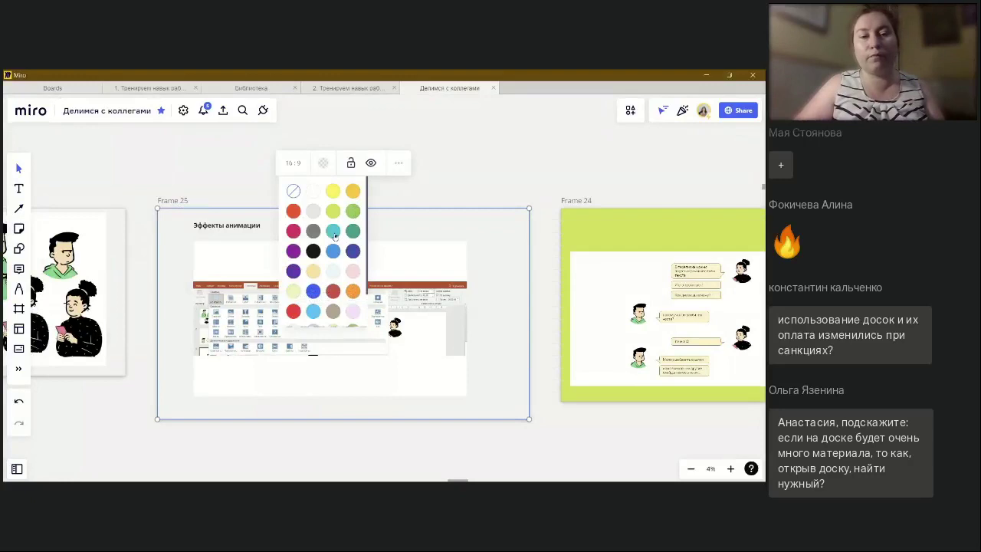
click(293, 253)
Fill the background of Frame 26 with orange-red
scroll(225, 175, left, 7)
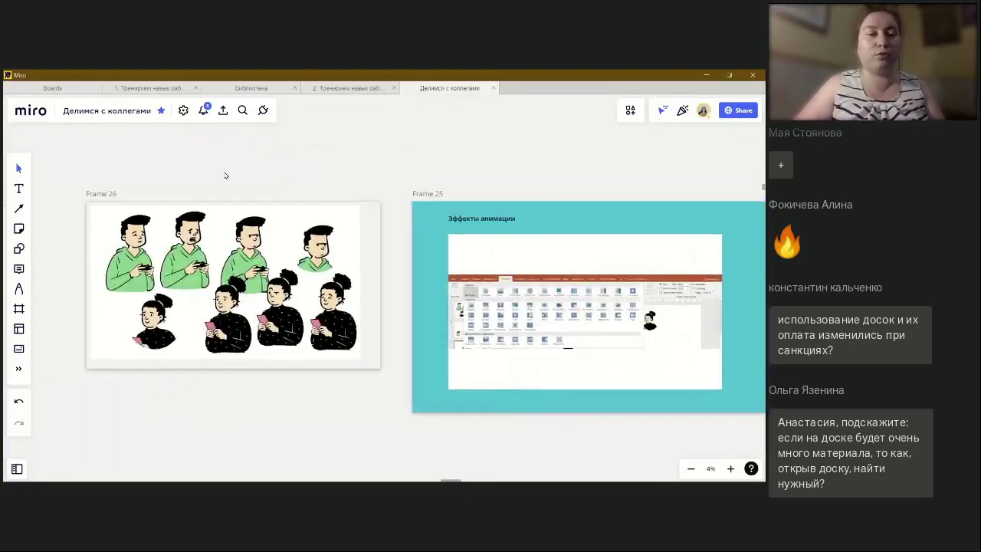
click(111, 197)
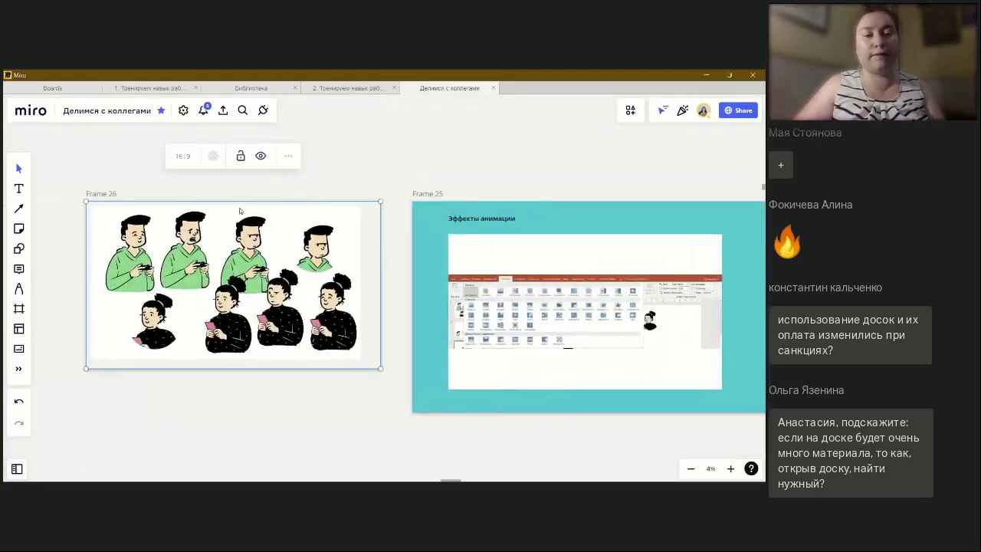
click(214, 157)
click(183, 204)
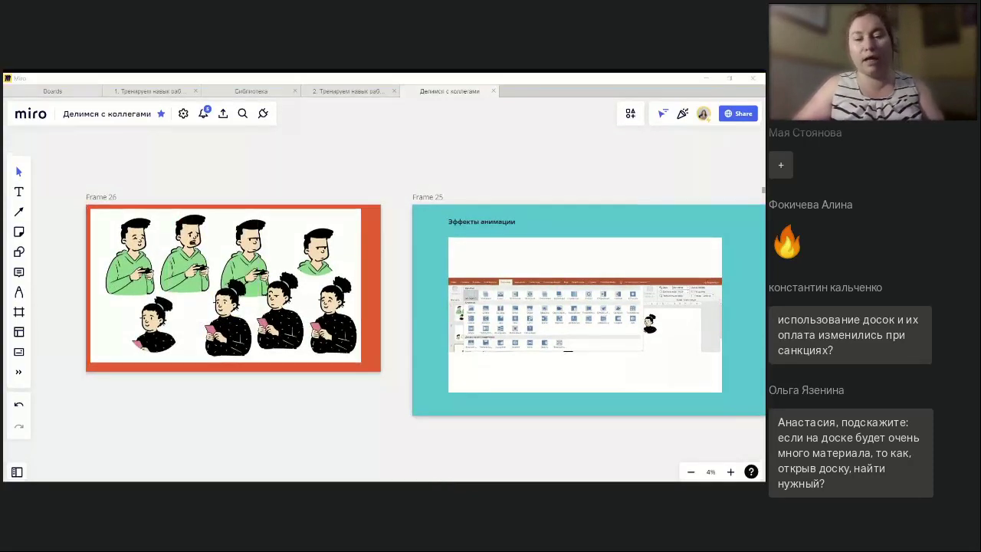
click(279, 423)
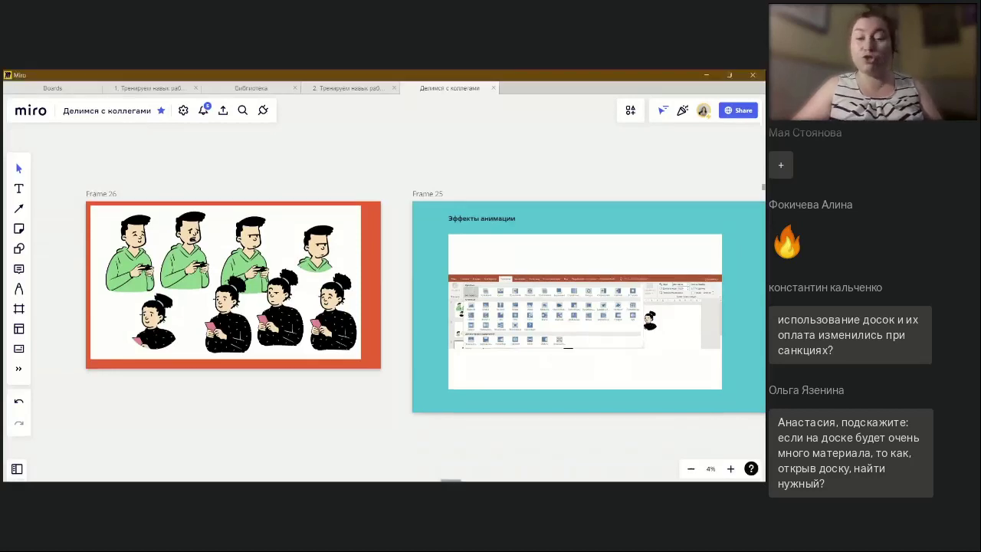
Move Frame 25 directly below Frame 26 with their left edges aligned, and place Frame 24 to the right of both
scroll(200, 367, right, 2)
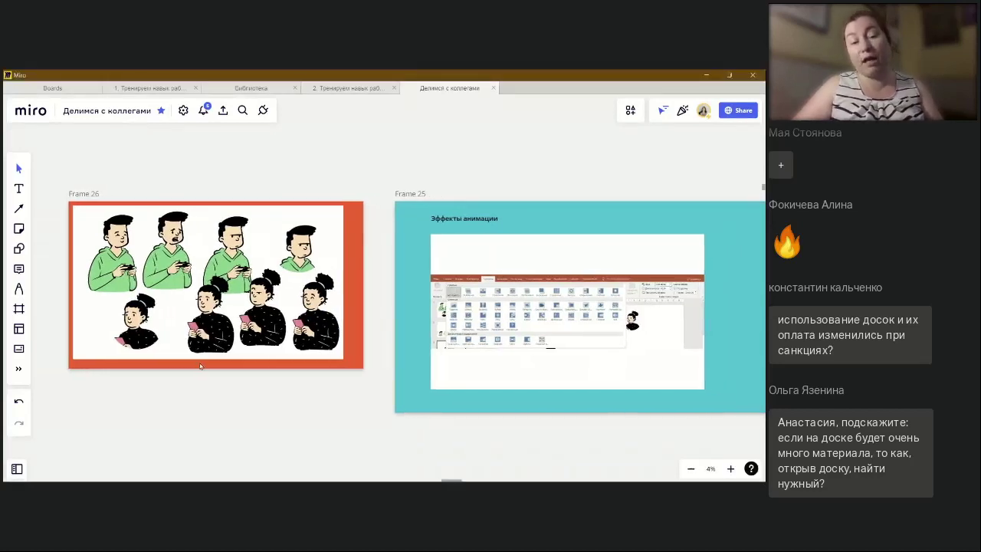
scroll(200, 366, down, 2)
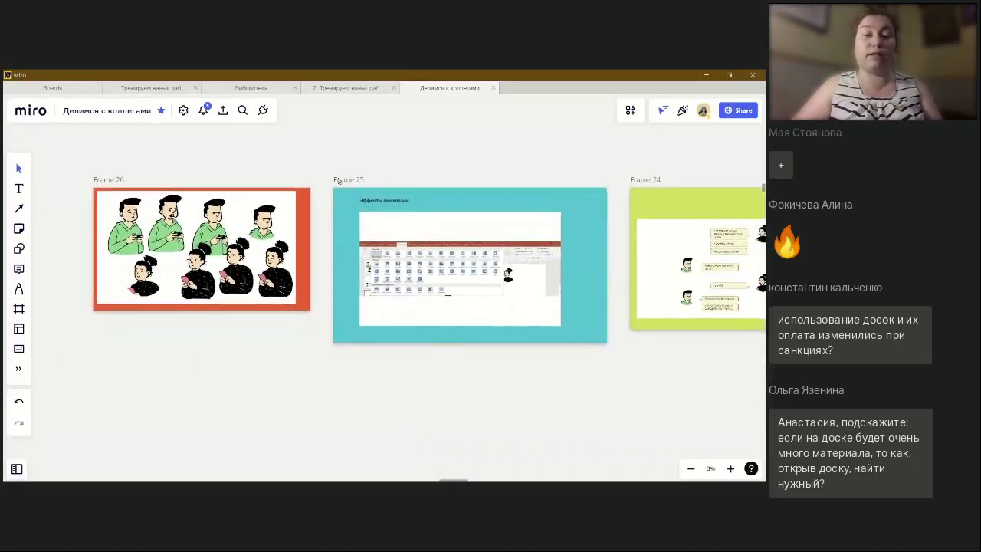
drag(335, 183, 93, 321)
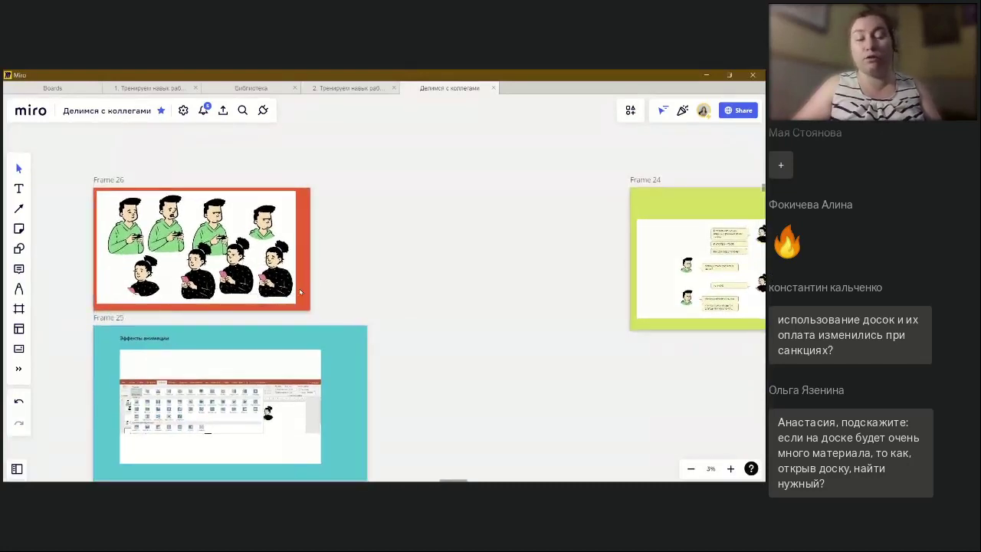
scroll(300, 292, down, 2)
drag(663, 148, 422, 297)
drag(464, 255, 460, 257)
scroll(404, 387, left, 1)
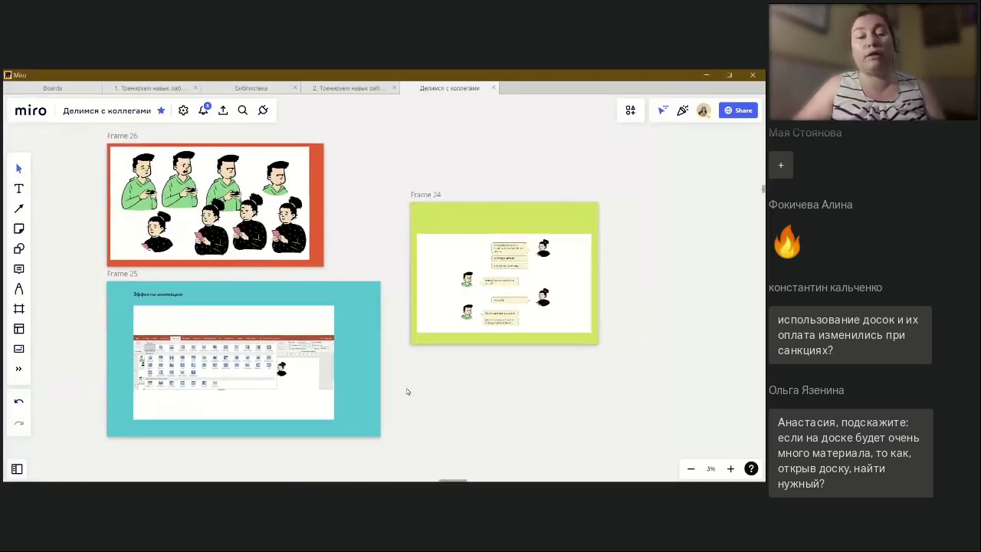
Present the frames, going back from Frame 26 to Frame 24 and forward again, and exit the presentation
scroll(407, 392, up, 1)
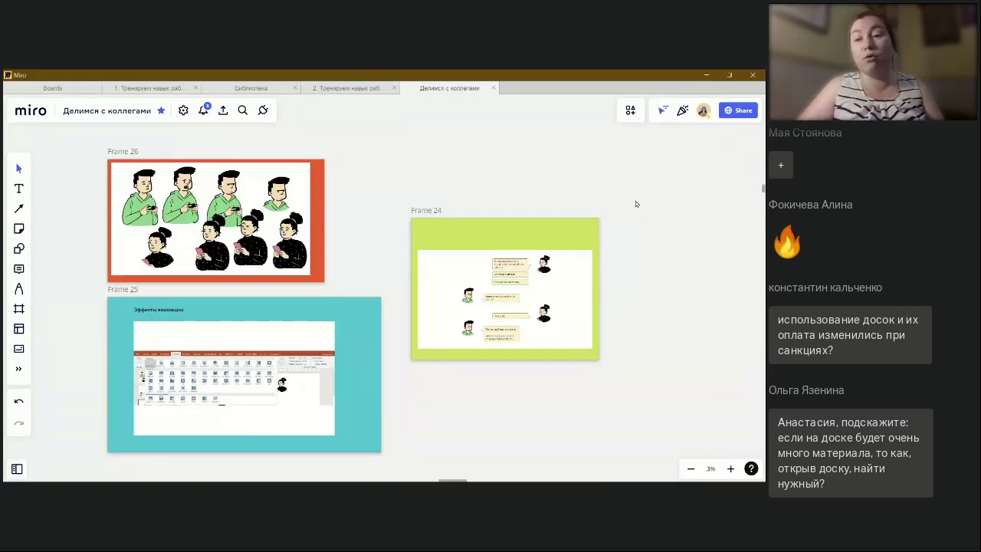
click(631, 113)
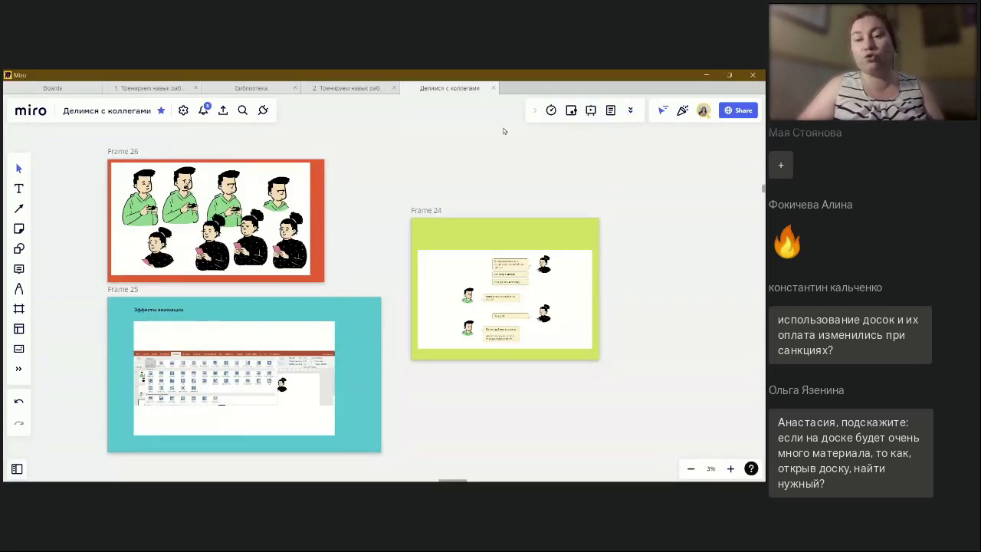
click(591, 111)
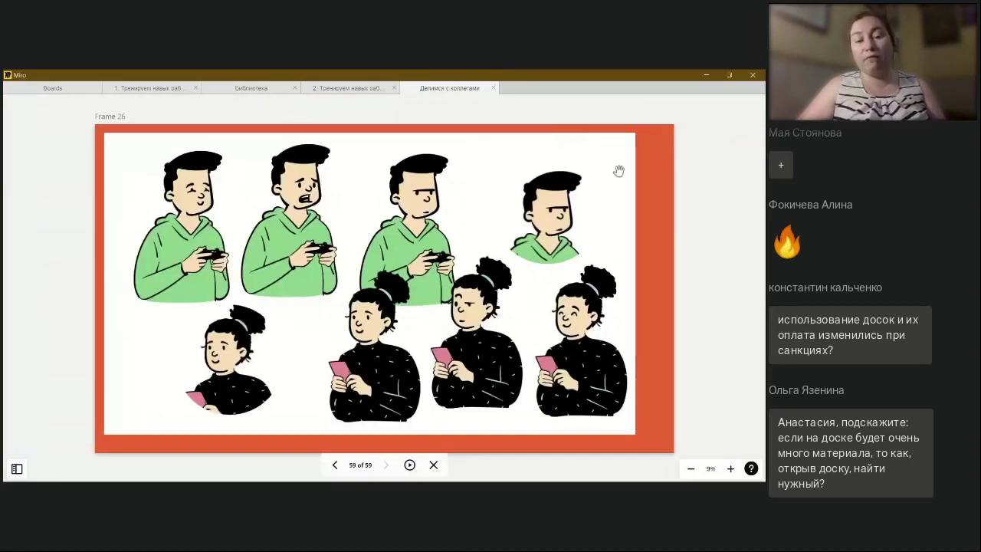
click(335, 468)
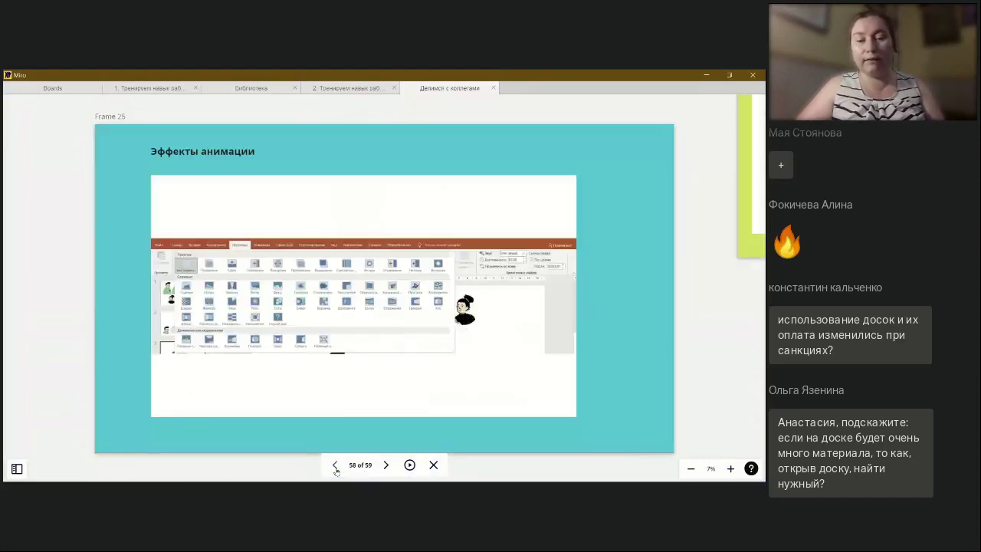
click(335, 468)
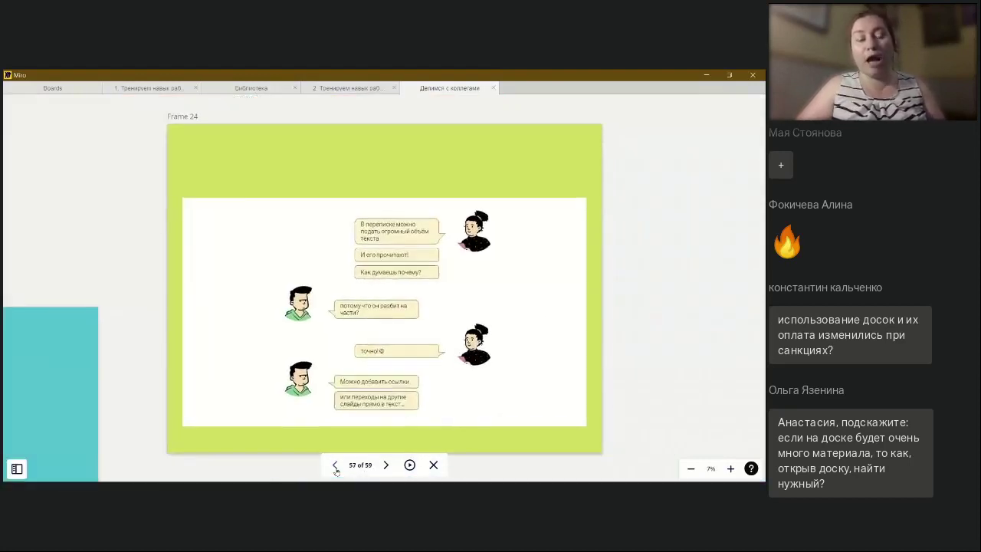
click(386, 466)
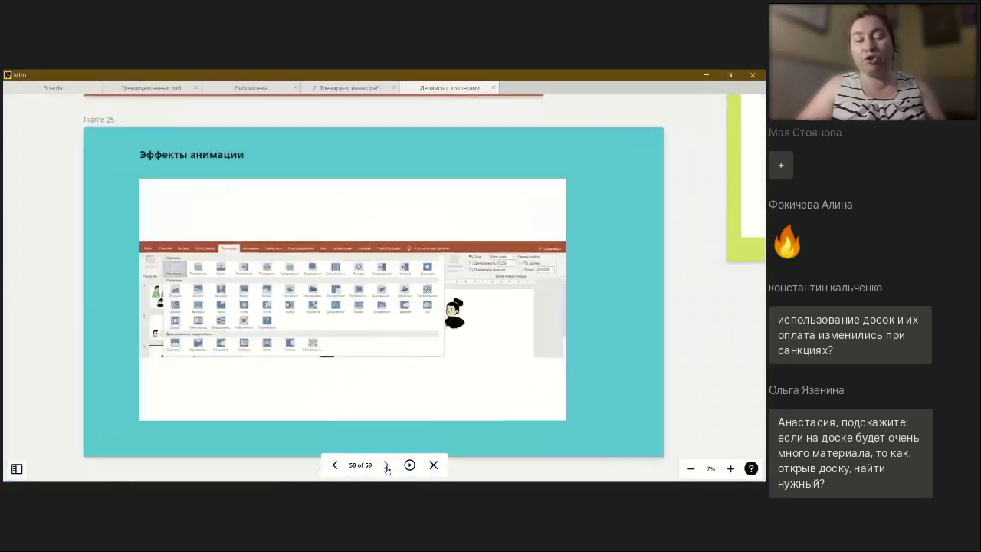
click(386, 466)
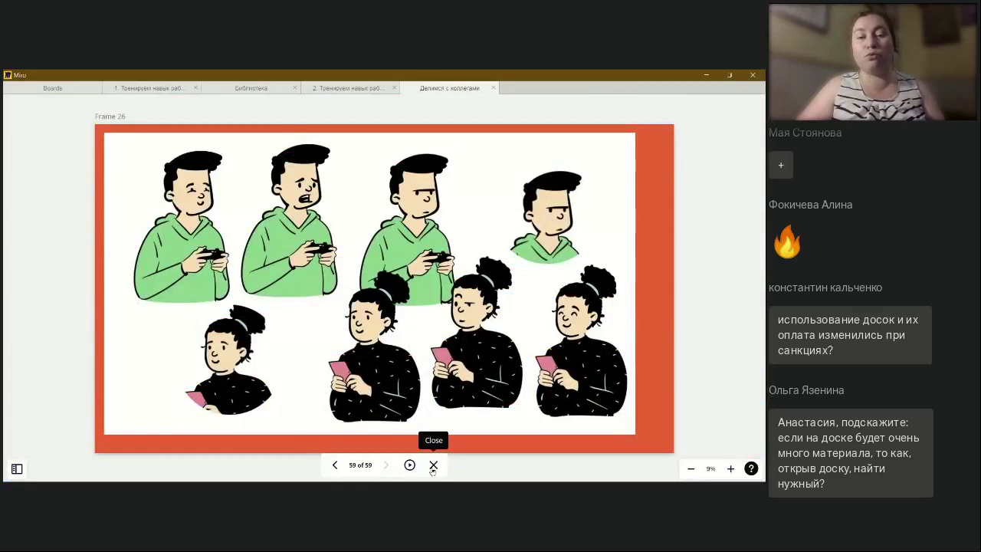
click(433, 466)
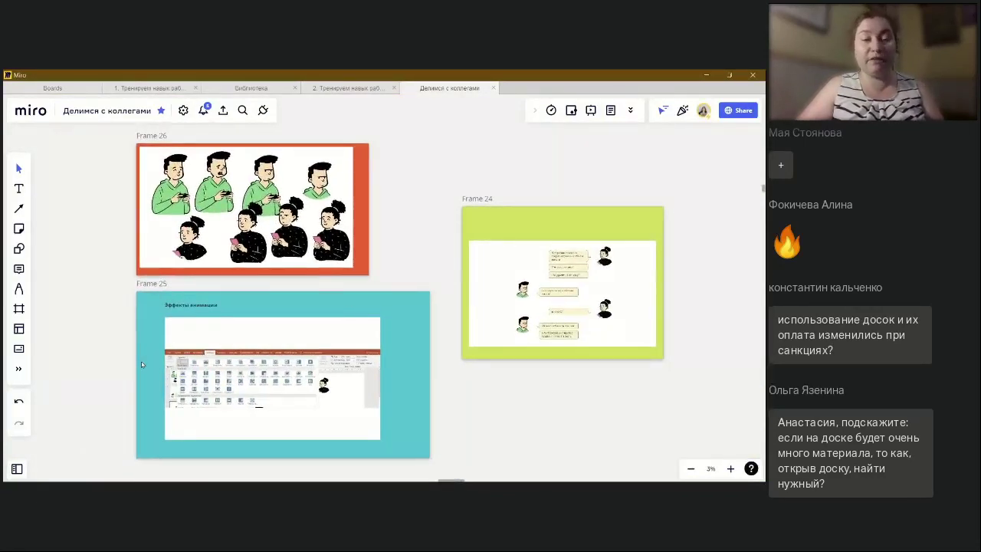
Reorder the last three frames in the board's frame list to Frame 26, Frame 25, Frame 24
click(17, 469)
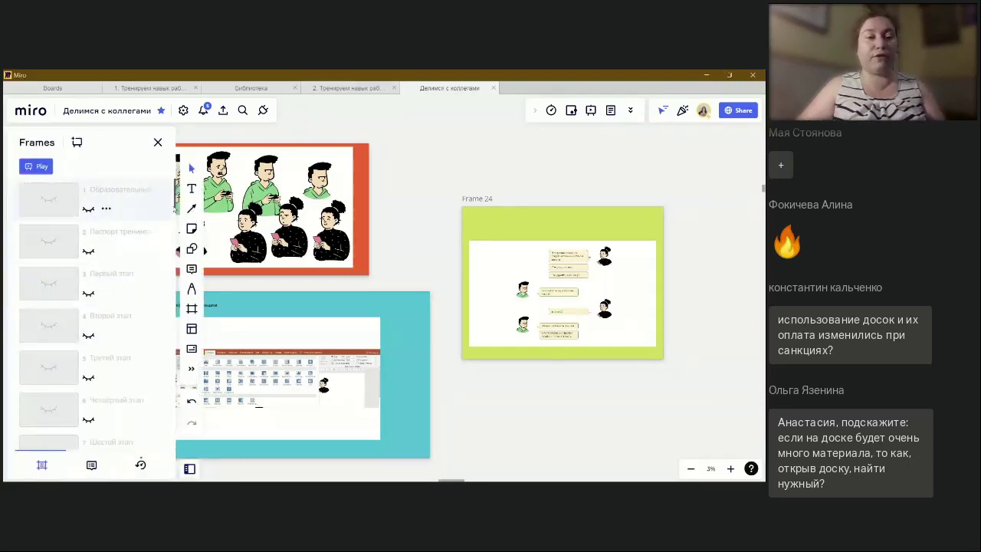
scroll(146, 245, down, 15)
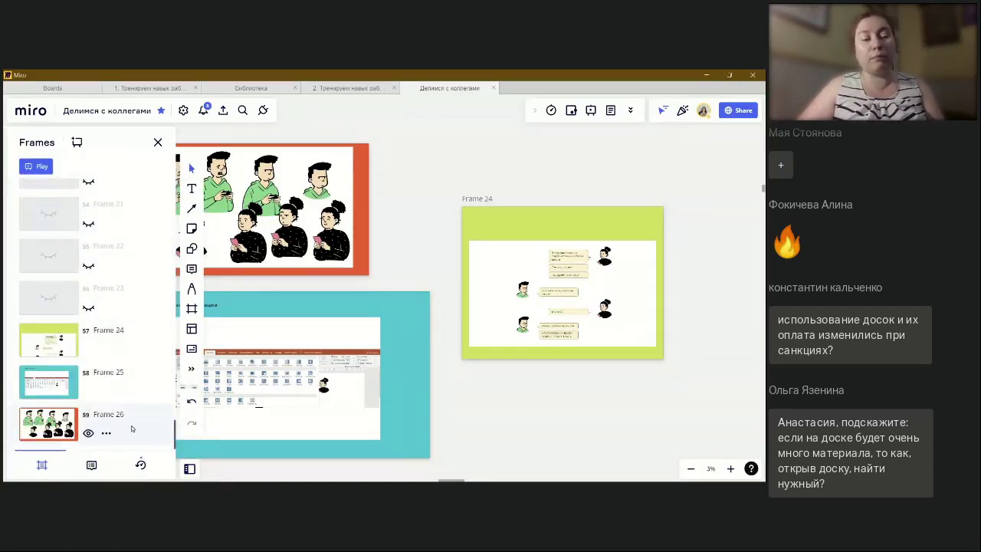
drag(129, 405, 116, 348)
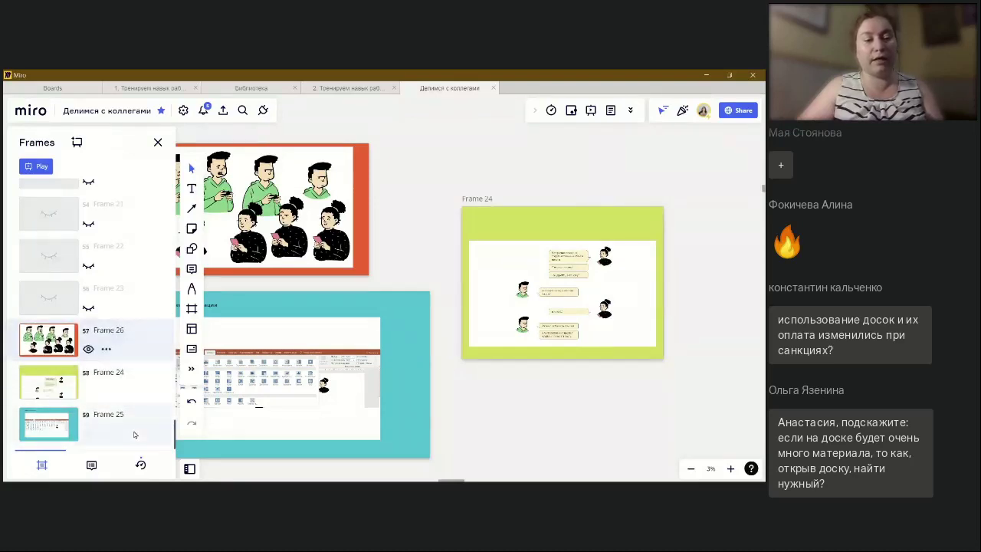
drag(136, 432, 131, 381)
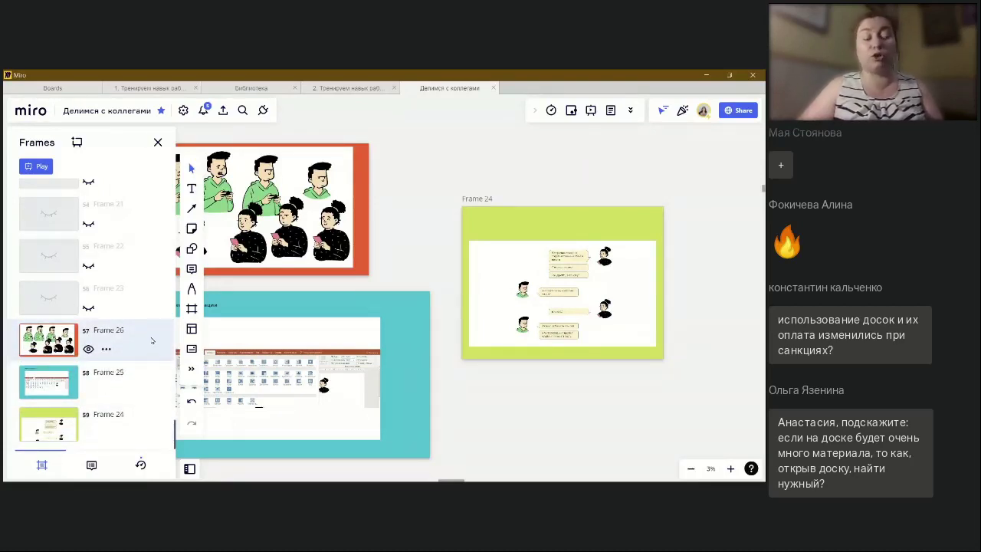
click(157, 144)
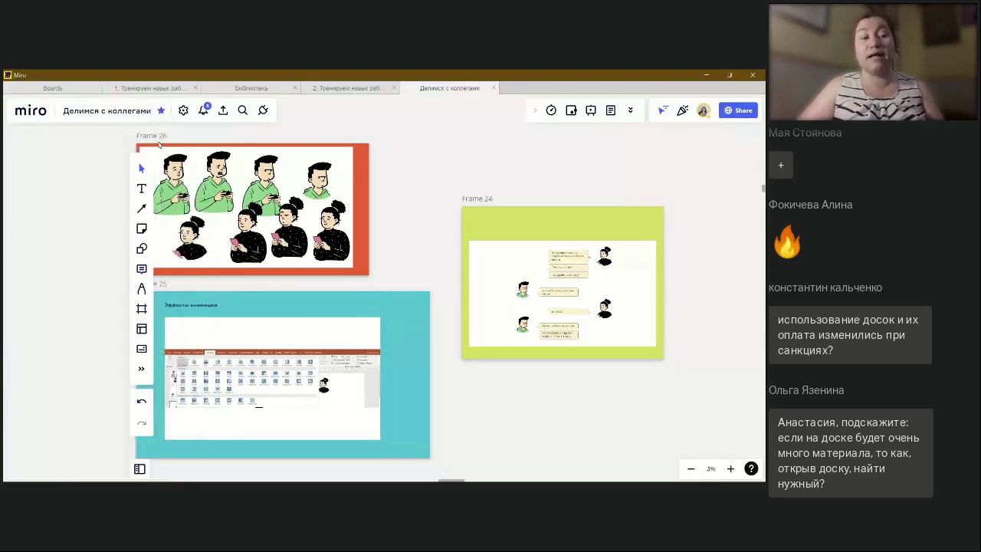
Present the frames on the board from Frame 26 forward to Frame 24, and go back to Frame 26
click(590, 111)
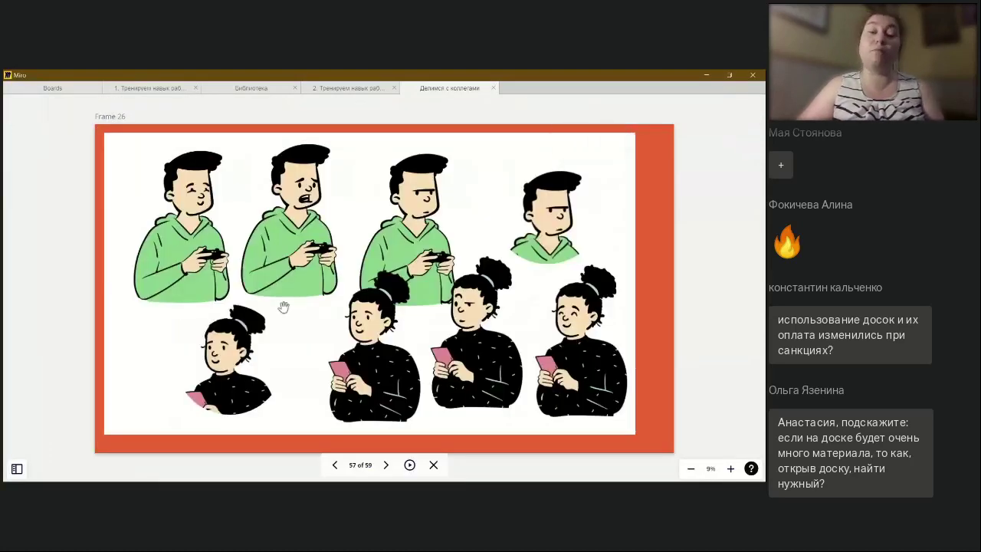
click(385, 466)
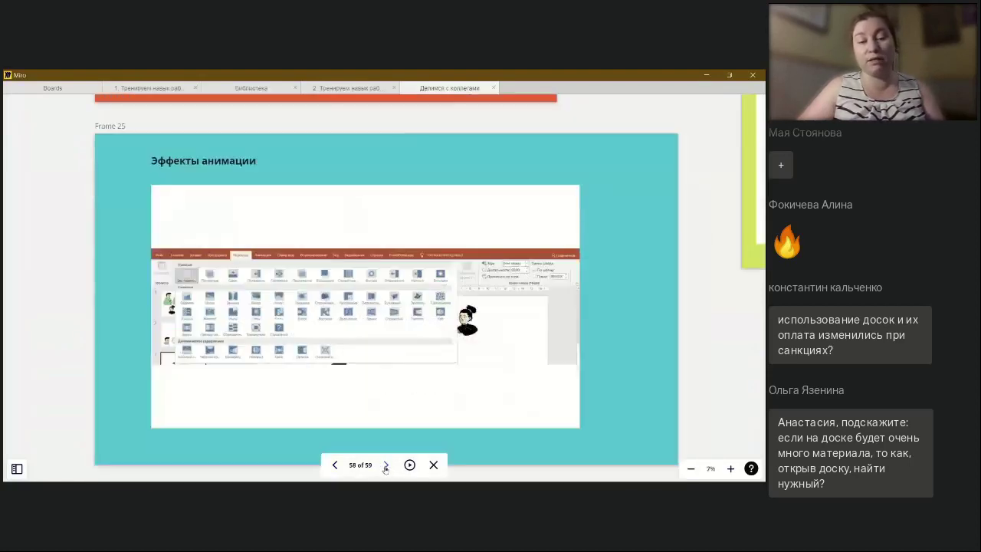
click(385, 466)
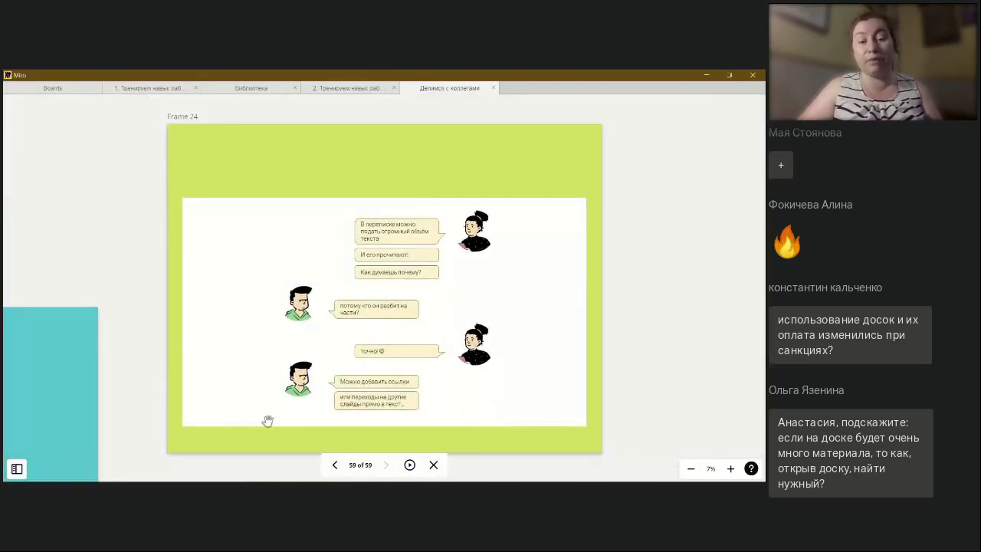
click(334, 466)
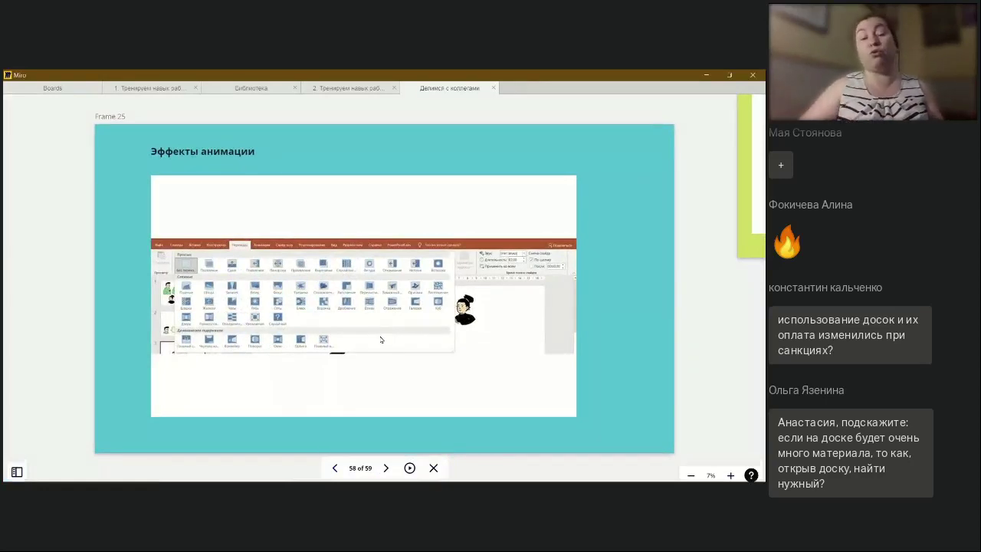
click(333, 465)
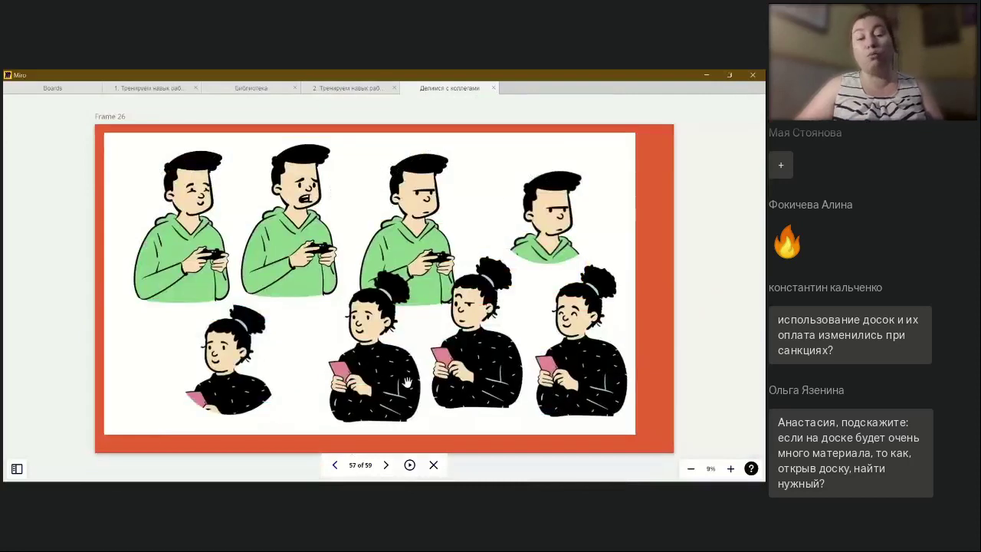
Present the frames full screen from Frame 26 through Frame 25 to Frame 24, and exit the presentation
click(409, 465)
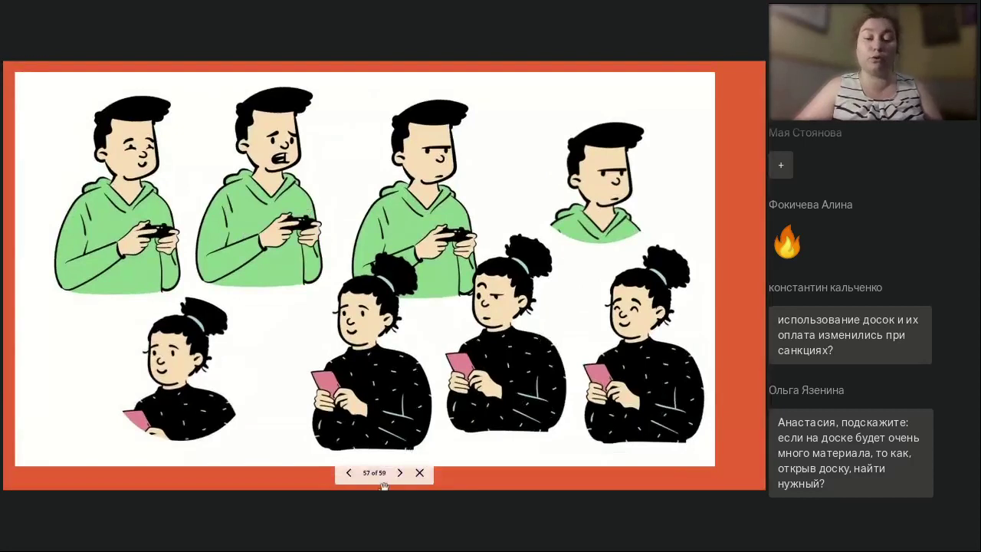
click(400, 473)
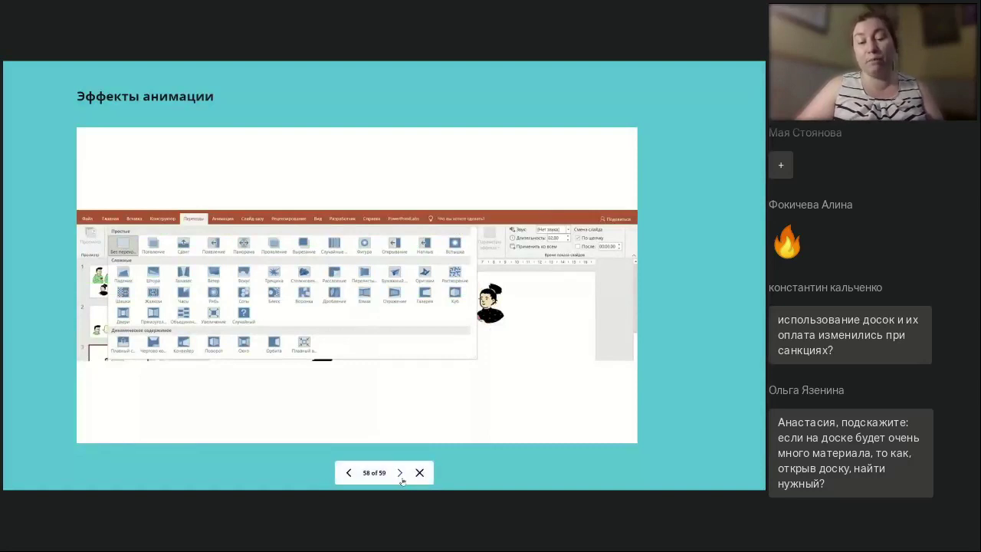
click(399, 475)
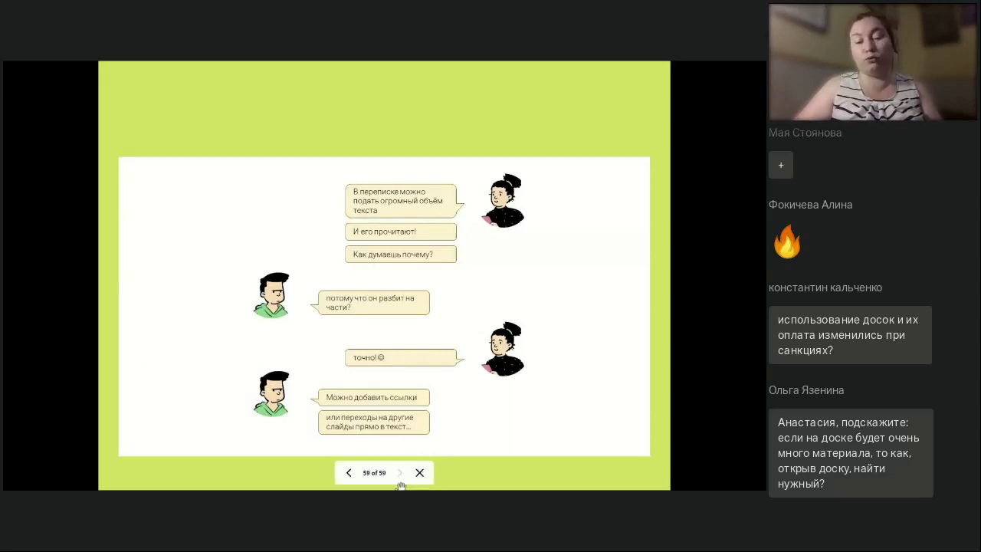
click(419, 472)
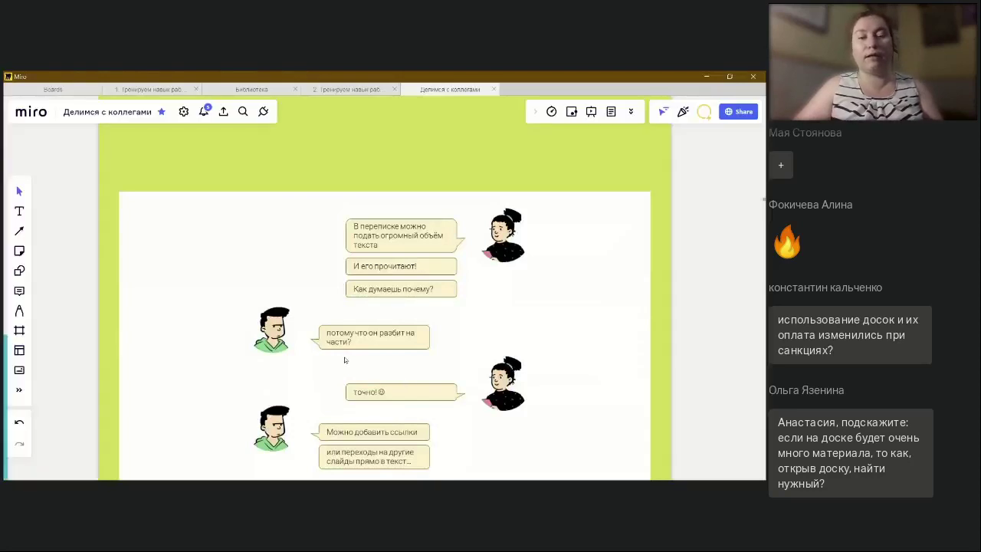
Find the frame "Содержание" in the board's frame list and jump to it on the board
scroll(344, 357, down, 5)
scroll(220, 340, left, 5)
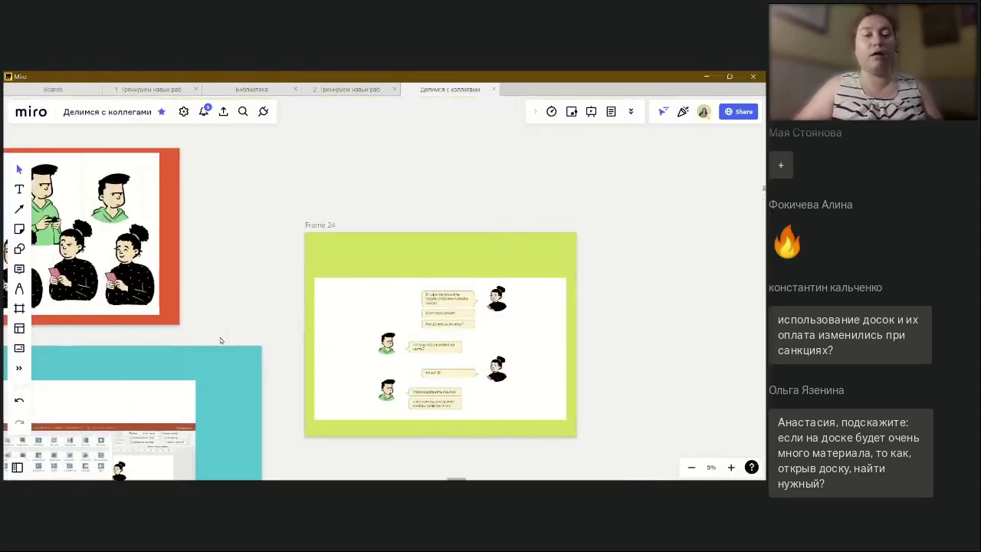
scroll(220, 340, down, 2)
scroll(220, 340, down, 2)
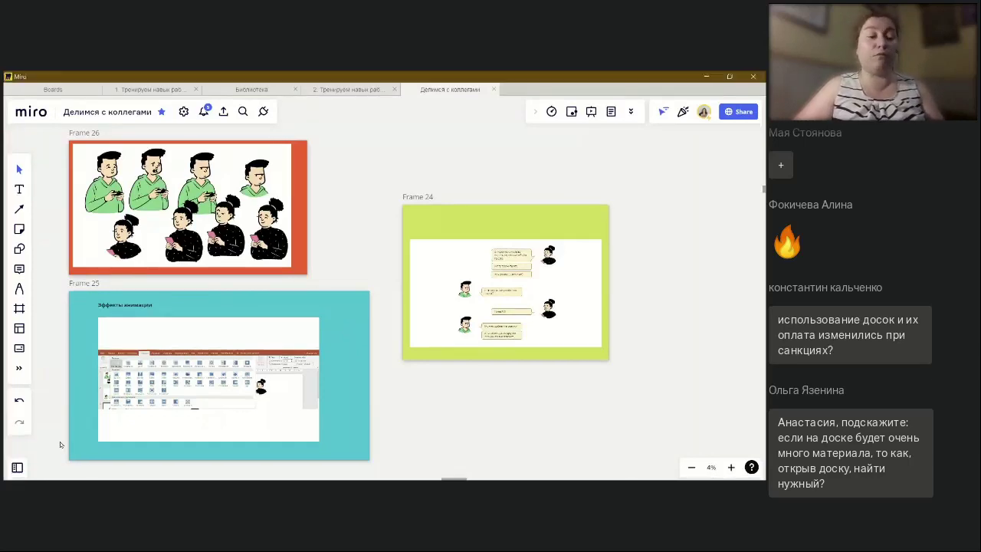
scroll(99, 366, left, 3)
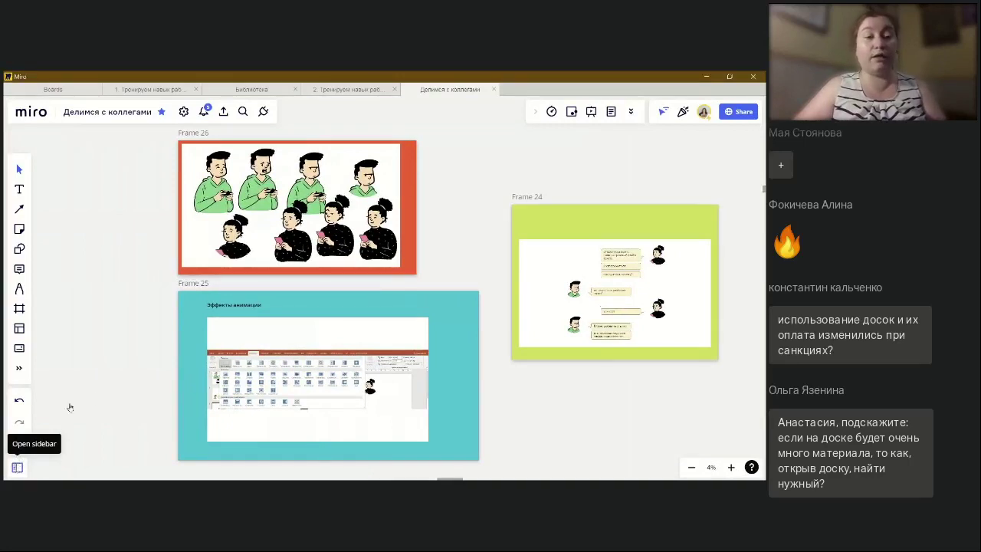
click(17, 466)
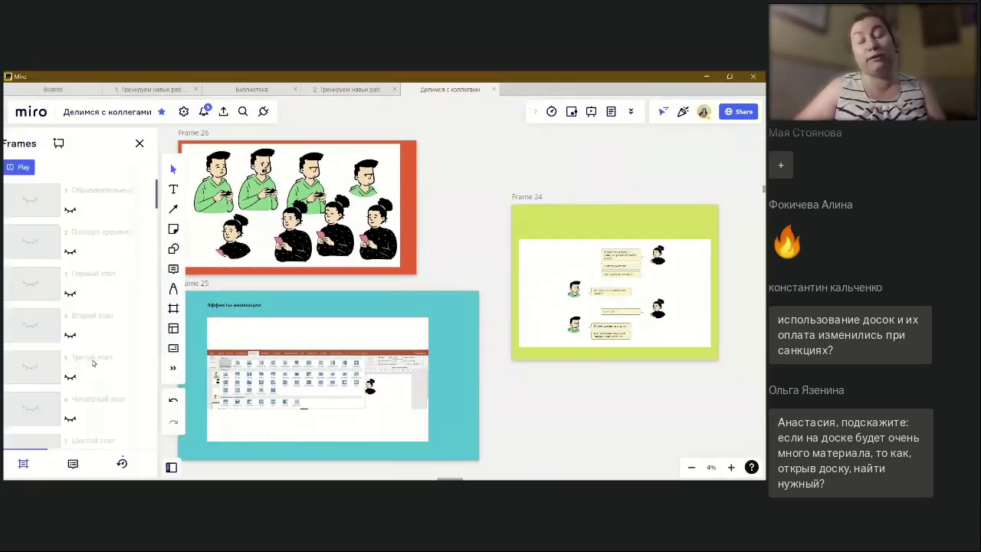
scroll(93, 363, down, 1)
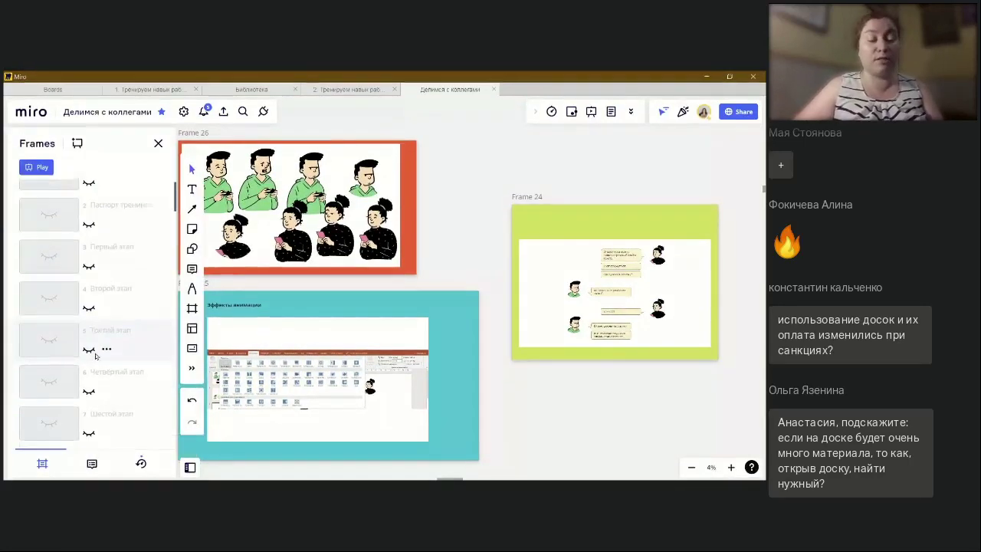
scroll(96, 356, down, 10)
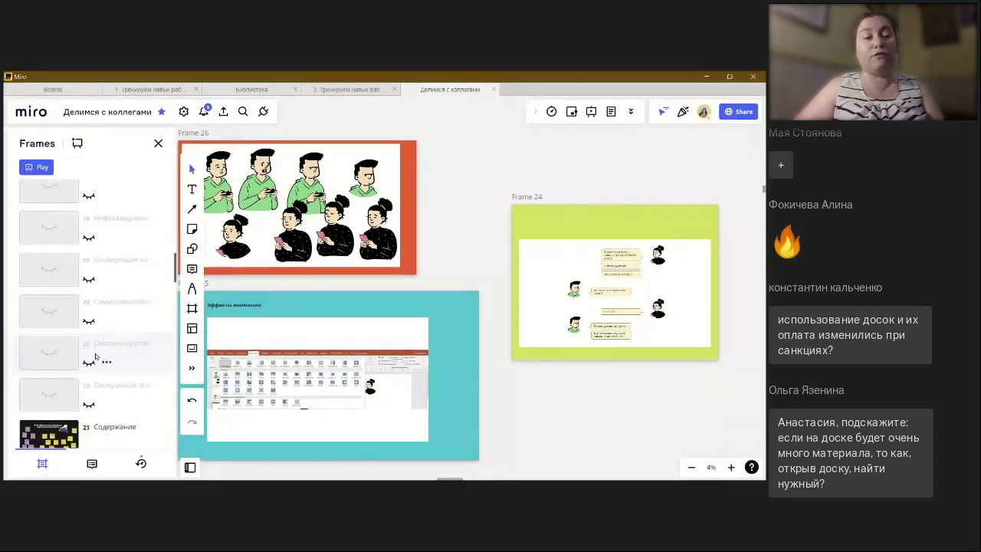
scroll(96, 356, down, 1)
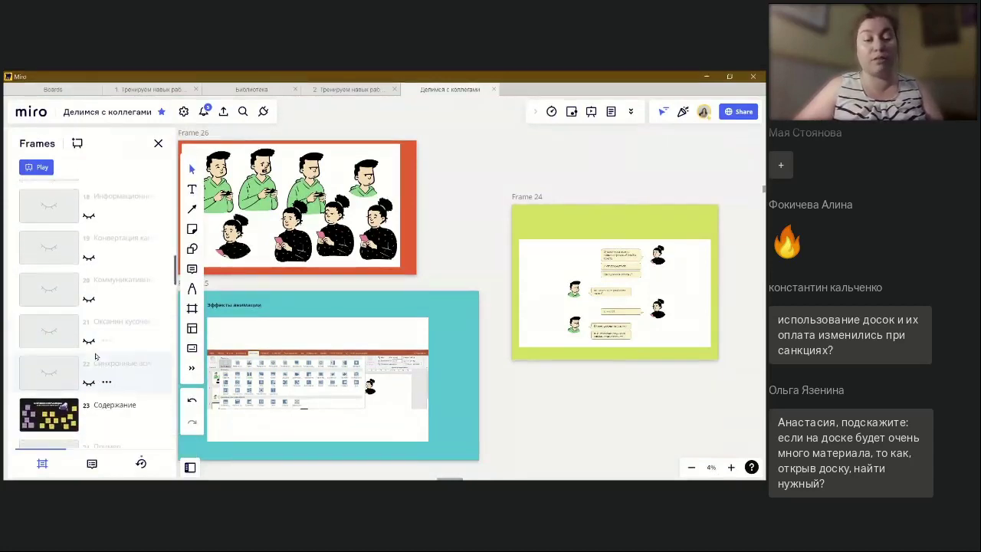
scroll(96, 356, down, 1)
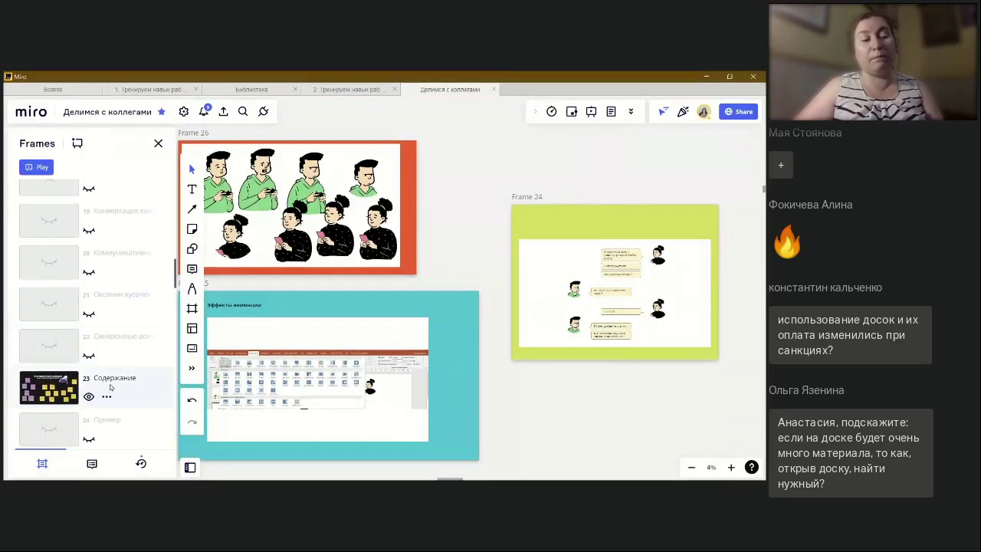
click(47, 389)
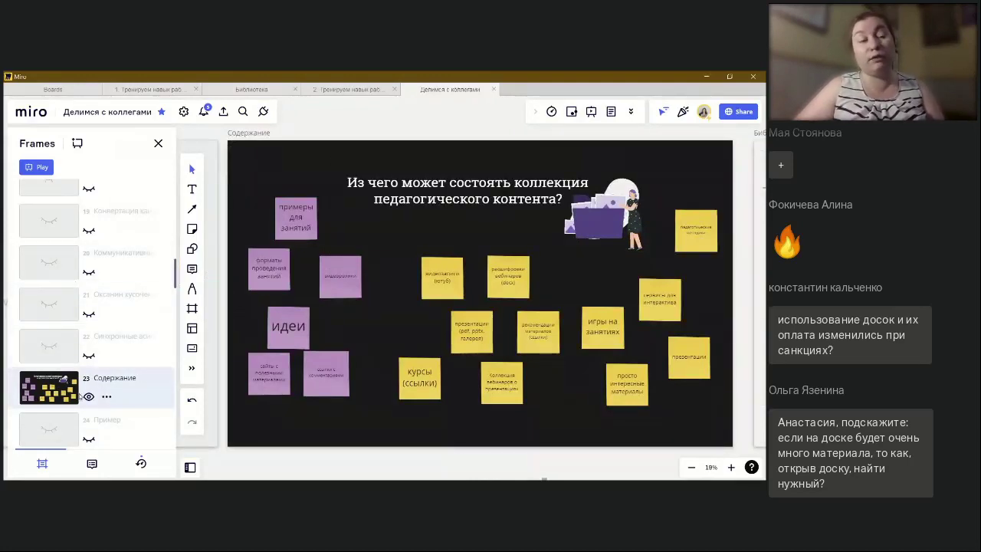
Jump to Frame 26 from the frame list, rename it as "Презентация", and close the list
scroll(79, 396, down, 1)
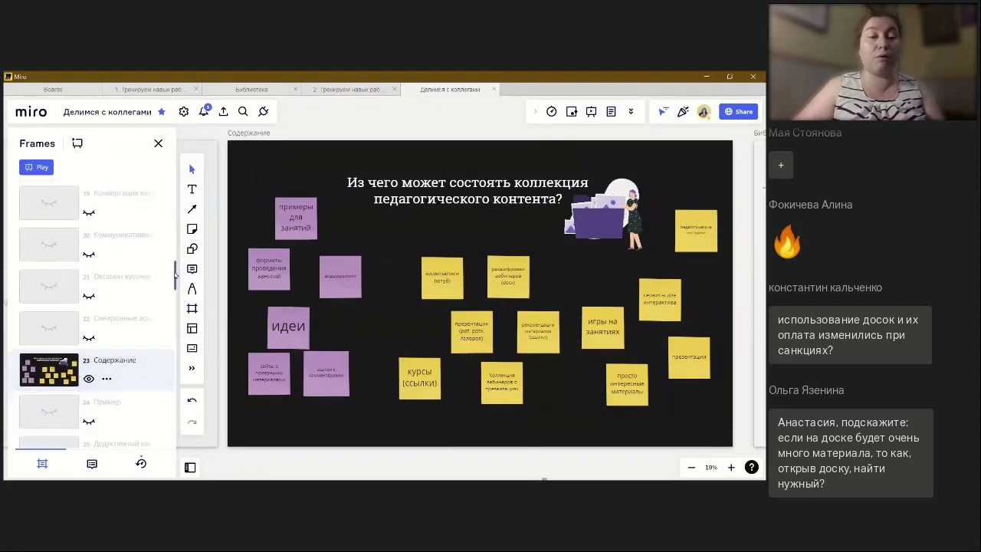
drag(175, 274, 174, 433)
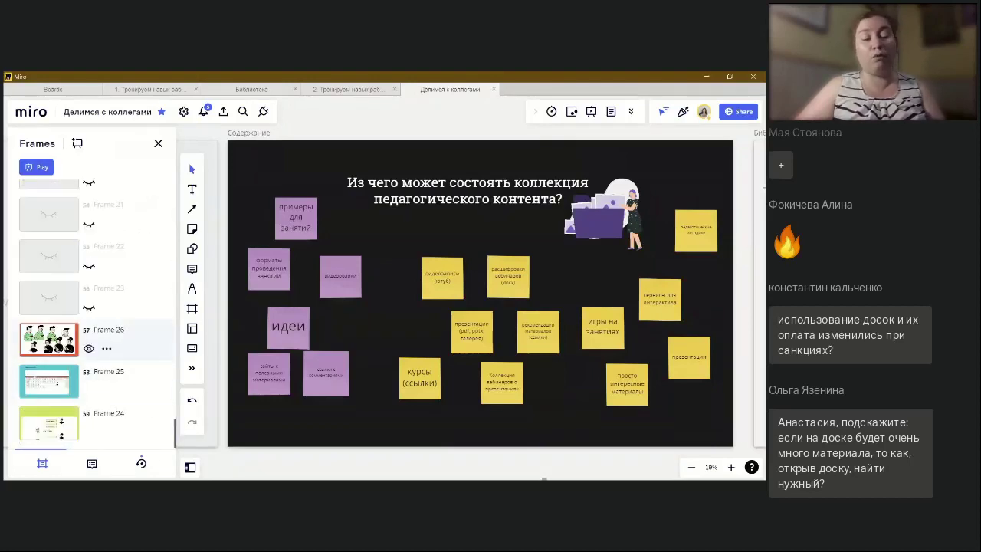
click(106, 333)
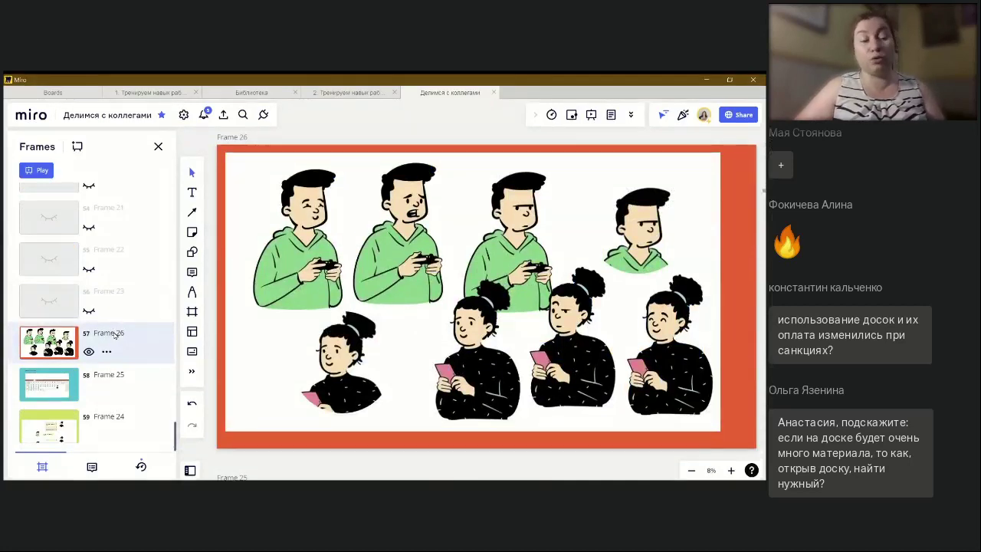
double_click(111, 334)
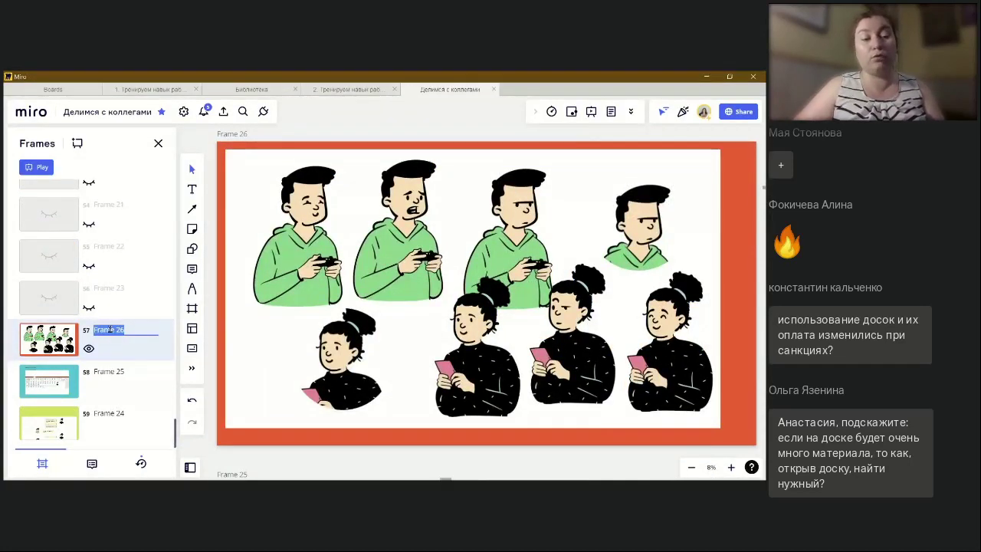
text(П)
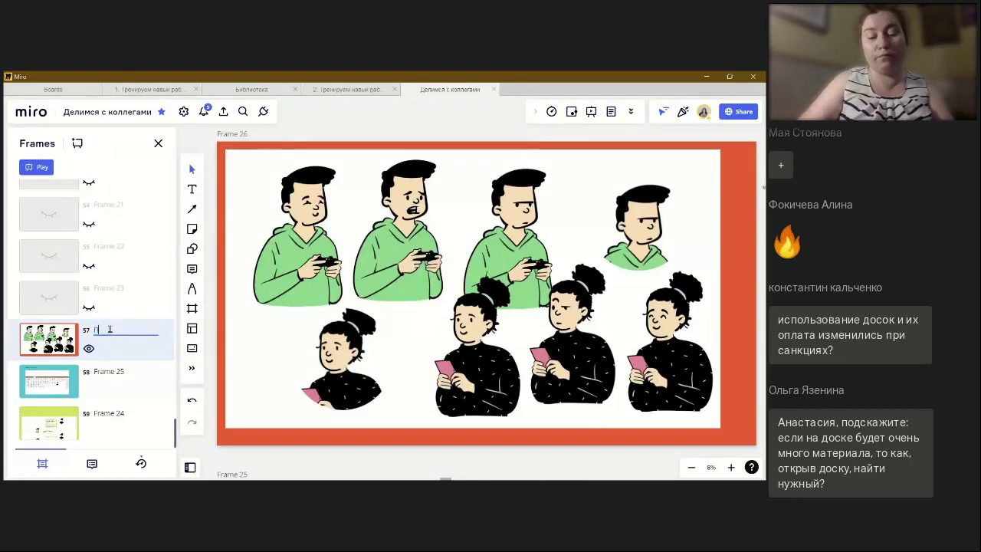
text(резентация)
key(Return)
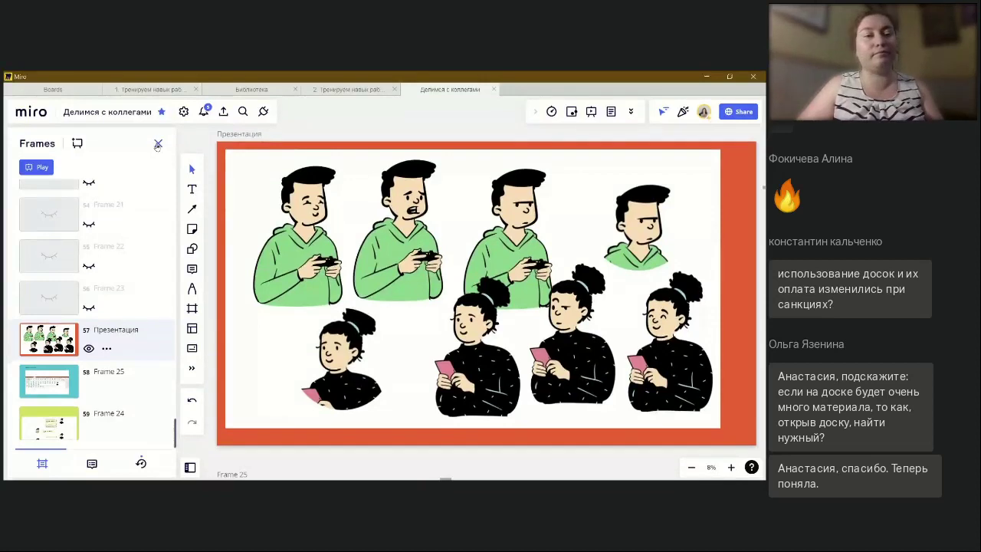
click(158, 144)
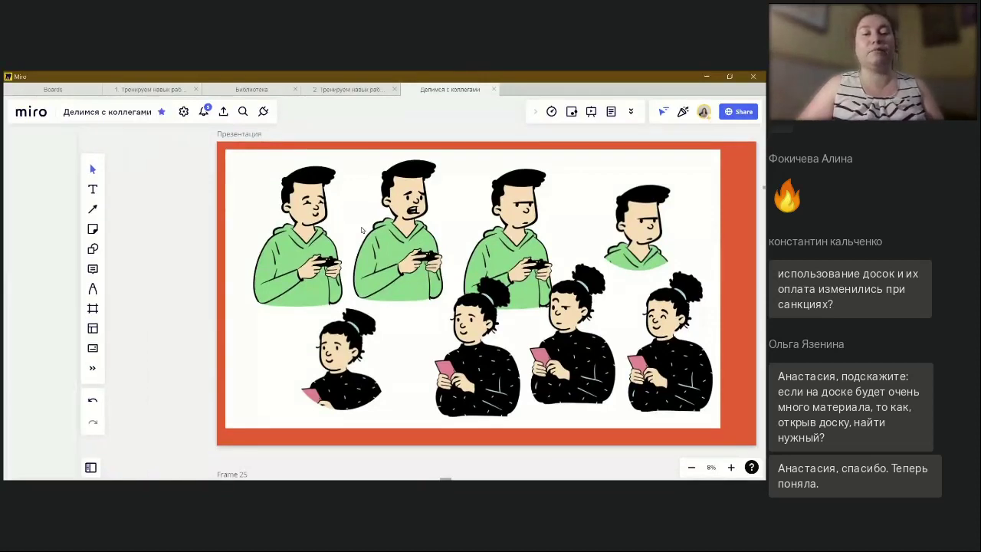
Rearrange the three coloured frames together into a single row in the order Презентация, Frame 24, Frame 25
scroll(295, 299, down, 3)
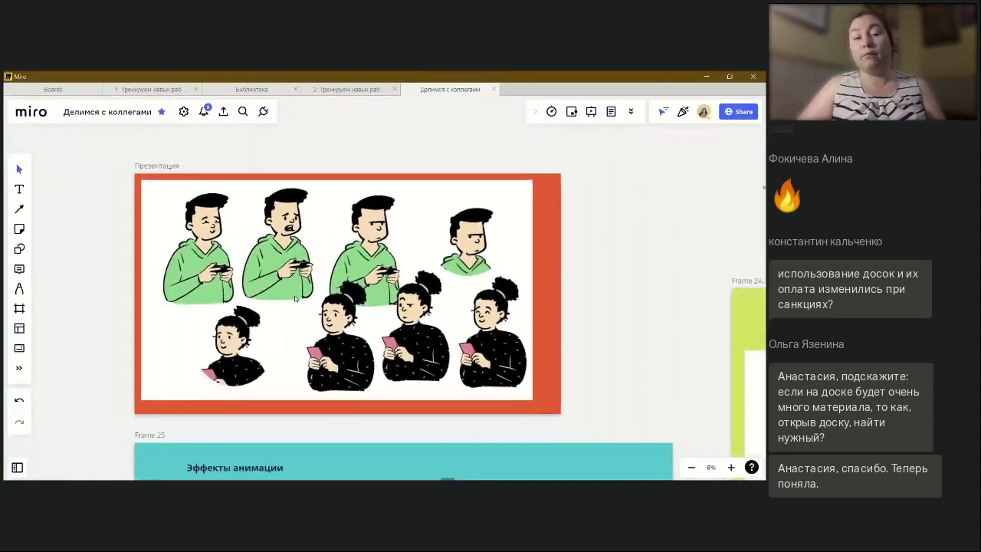
scroll(295, 299, down, 3)
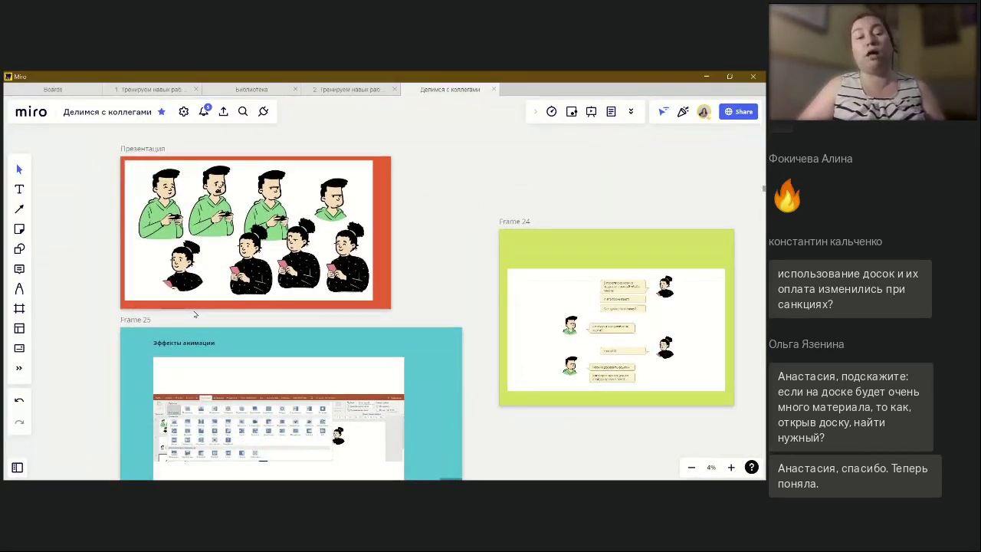
scroll(194, 314, down, 5)
drag(92, 161, 549, 387)
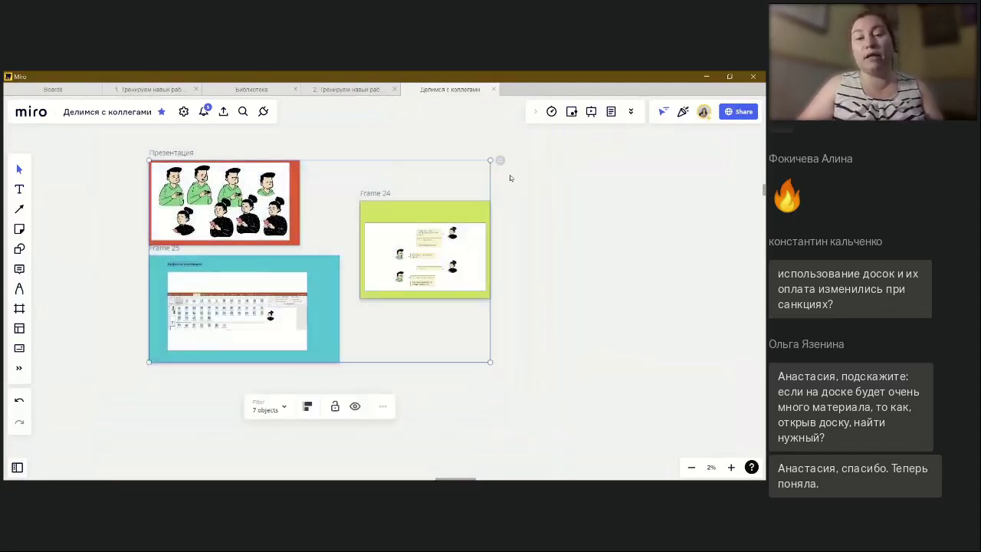
drag(499, 159, 650, 162)
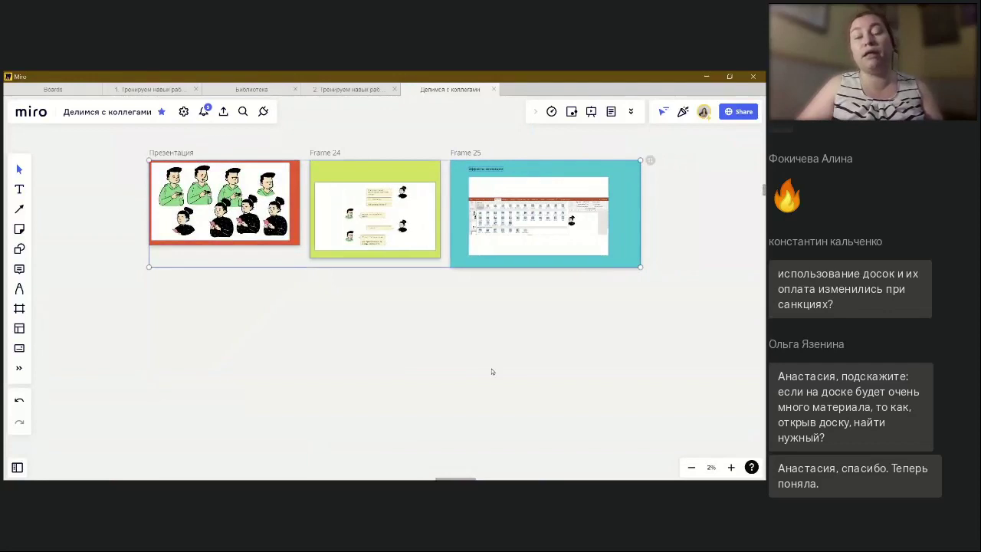
click(493, 313)
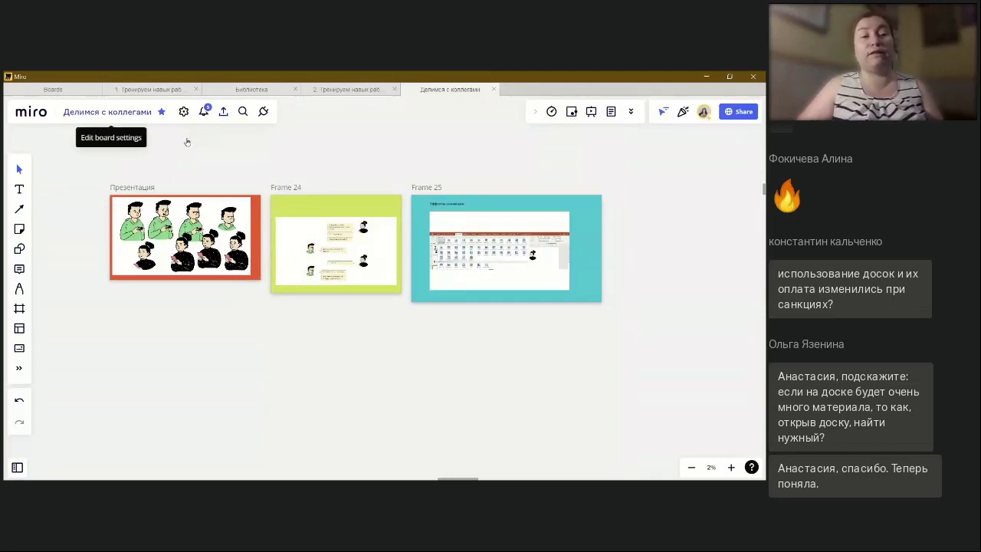
Open the board's PDF export options to view the file size and quality choices, and cancel without exporting
click(223, 115)
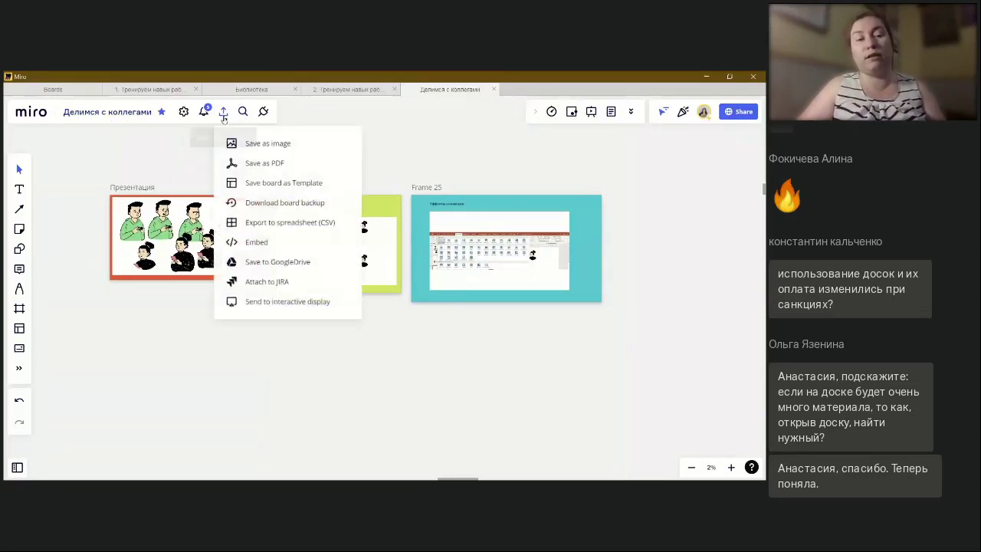
click(259, 163)
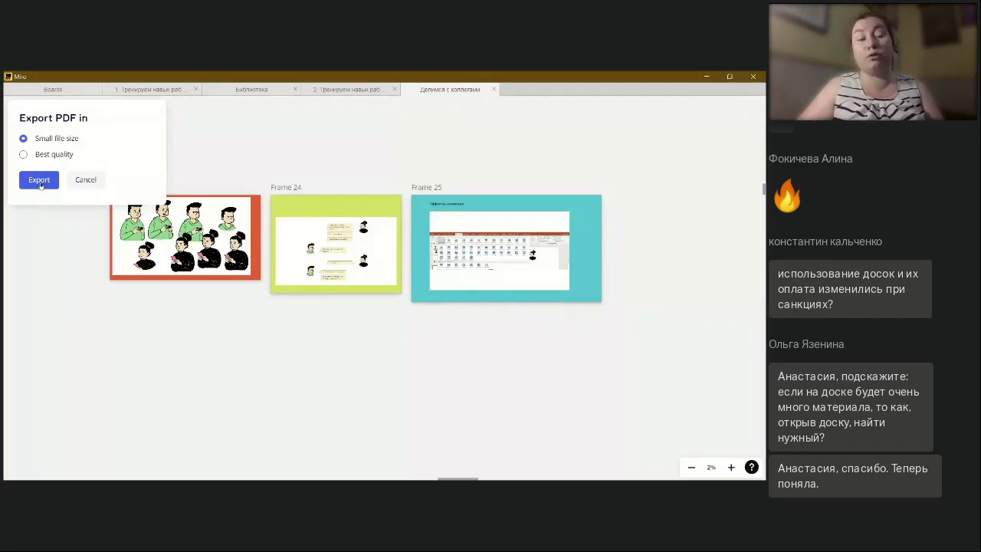
click(88, 179)
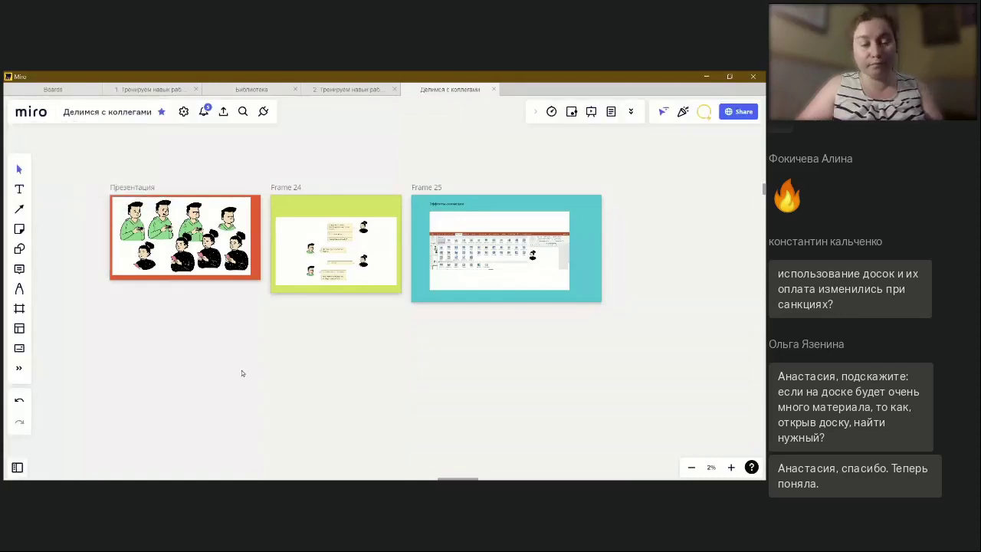
scroll(242, 374, down, 2)
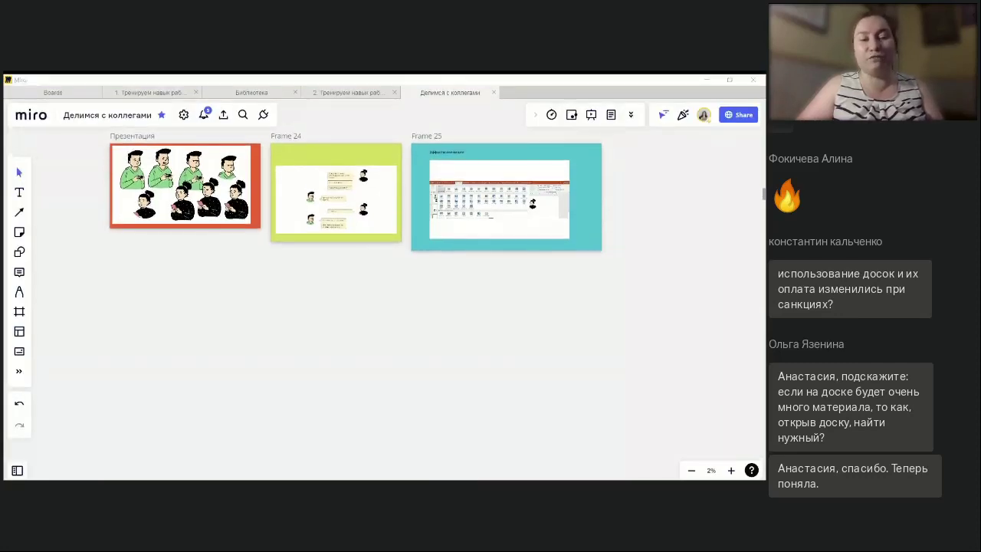
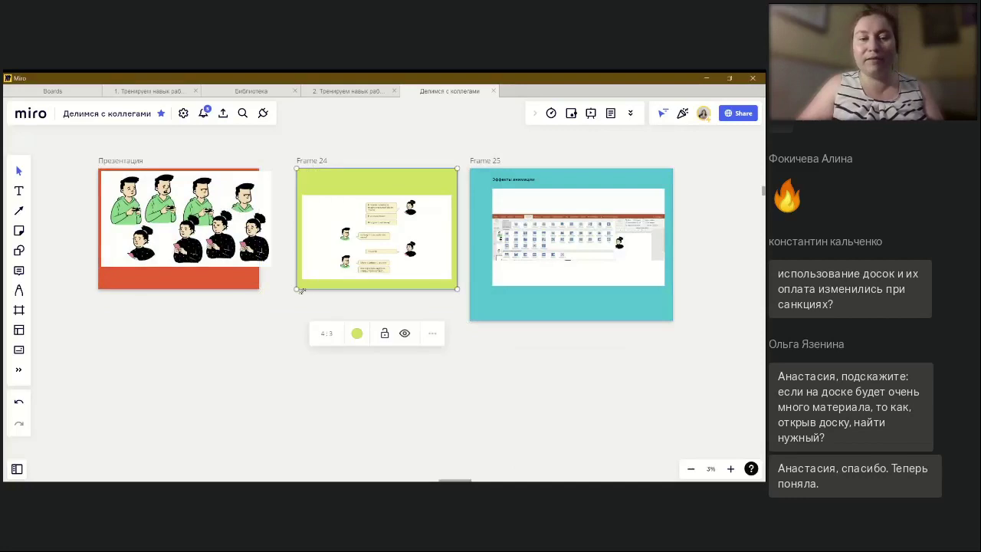
Enlarge Frame 24 and the Презентация frame to match Frame 25's size, keeping a gap between neighbouring frames
drag(298, 288, 275, 344)
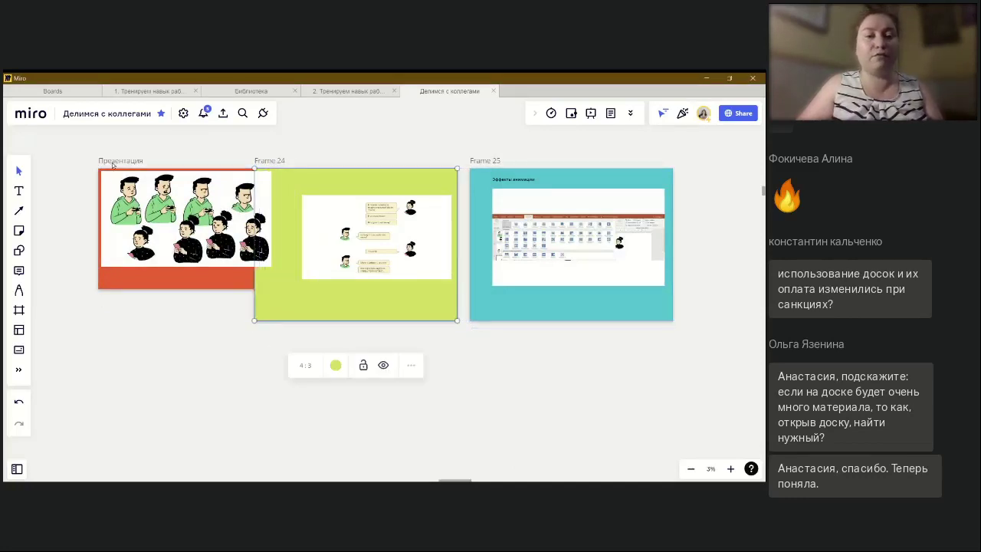
drag(112, 164, 84, 165)
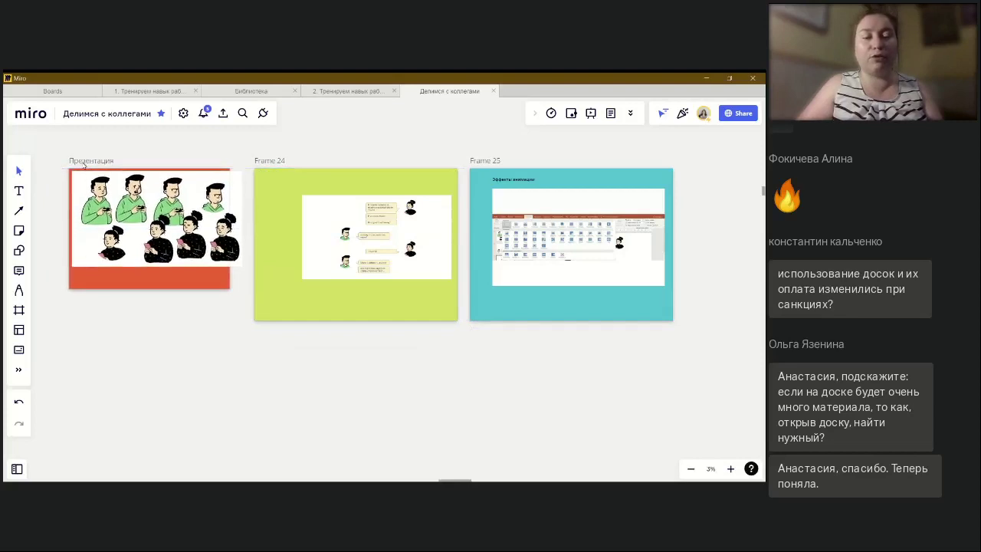
click(75, 289)
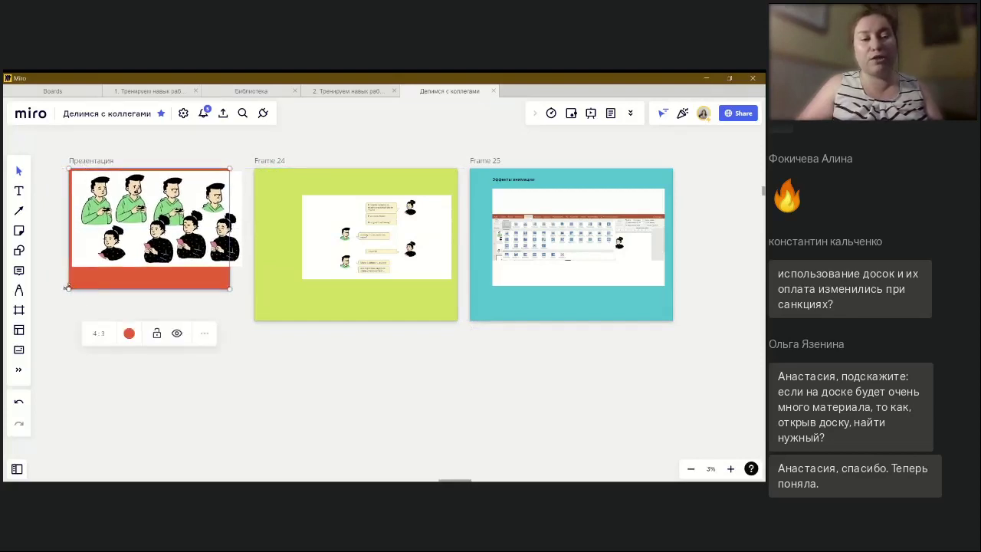
drag(68, 288, 96, 354)
drag(100, 306, 67, 340)
key(ctrl+z)
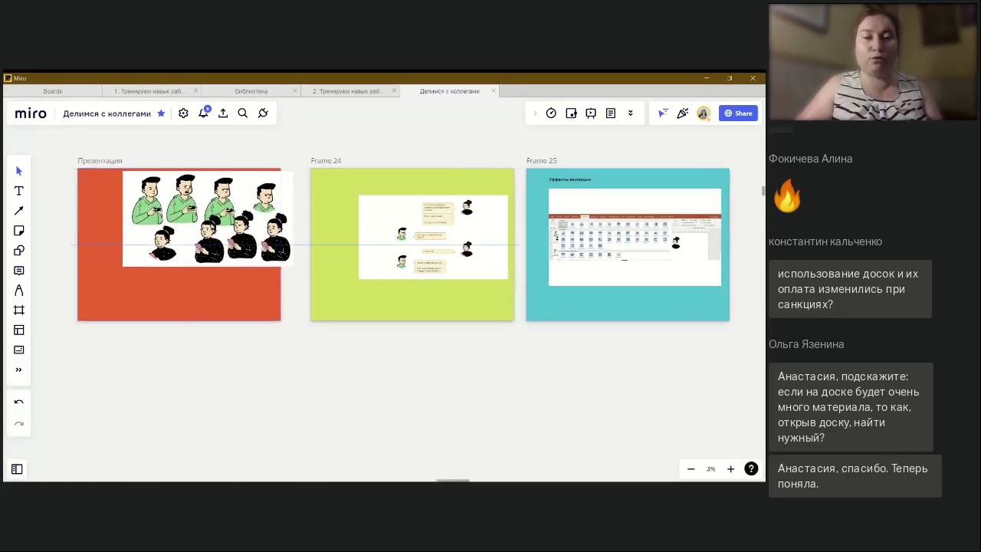
click(214, 364)
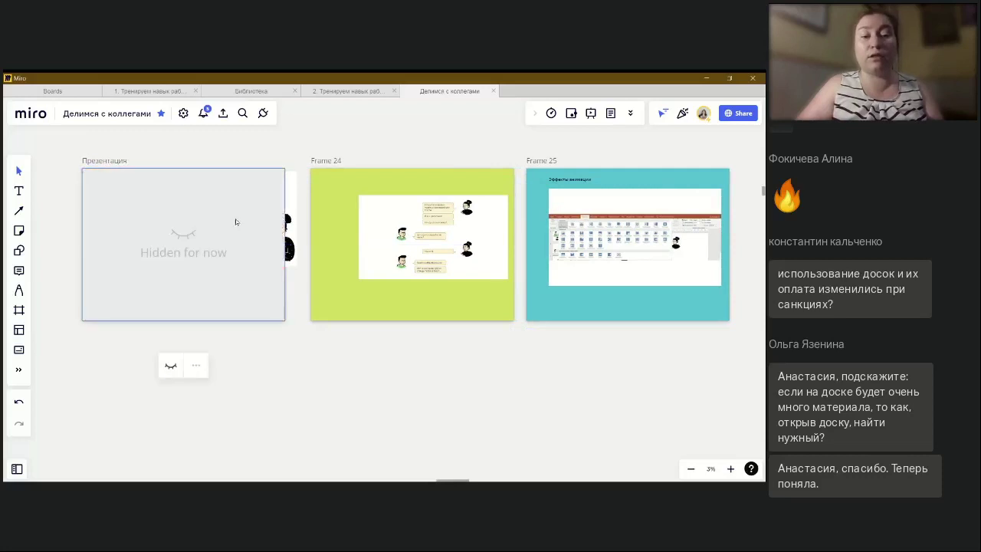
click(171, 366)
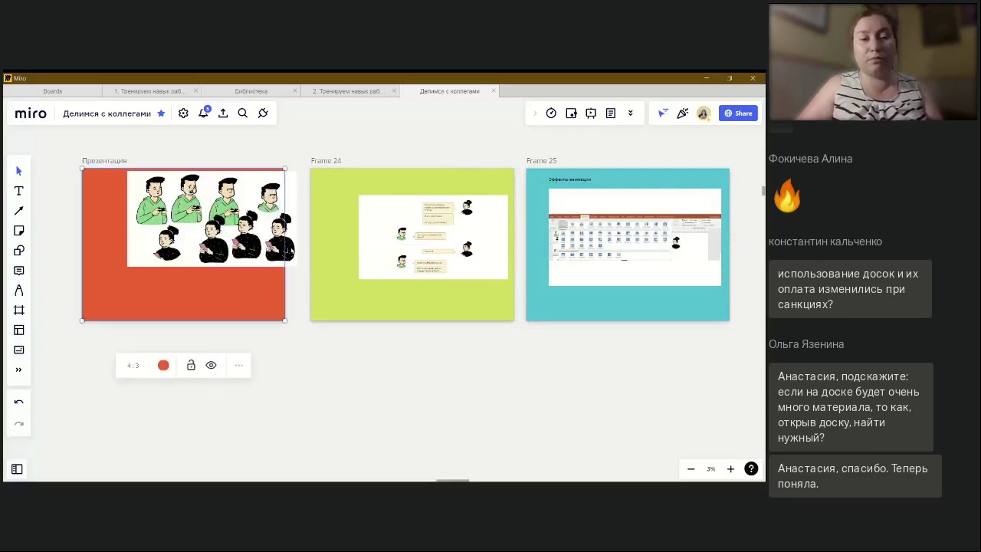
Centre the pictures inside the Презентация frame and Frame 24, and move the Презентация frame closer to Frame 24
click(284, 247)
drag(112, 281, 80, 307)
click(483, 234)
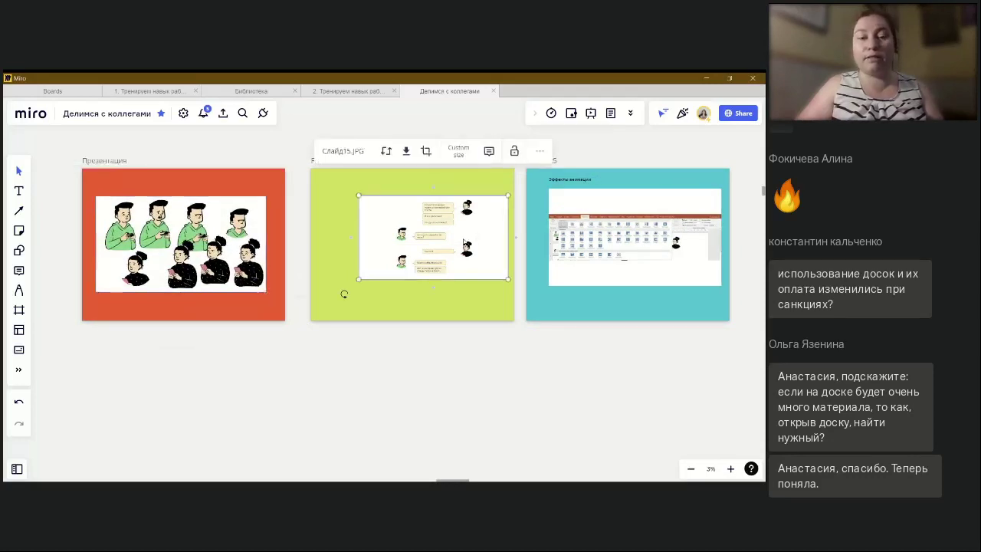
drag(475, 237, 459, 242)
click(316, 343)
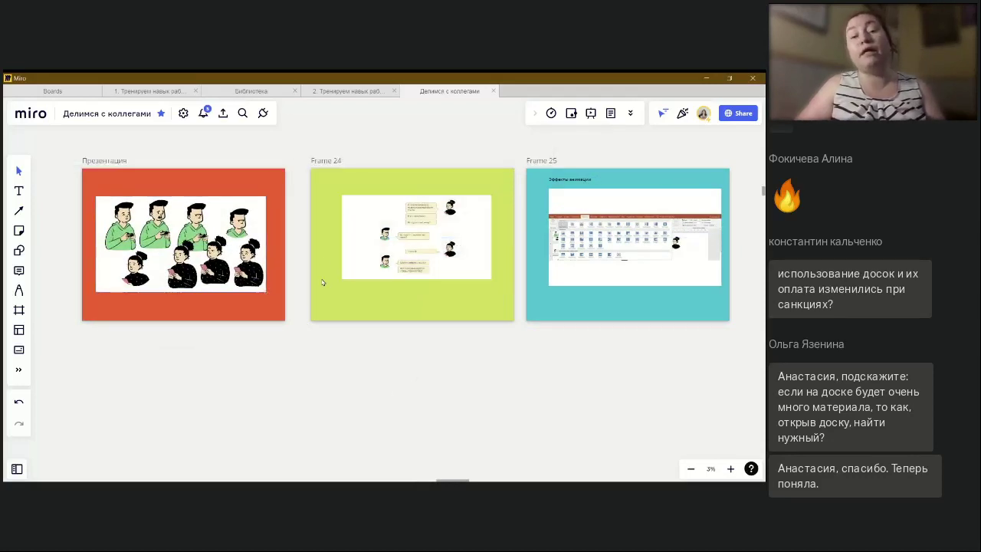
drag(115, 164, 125, 164)
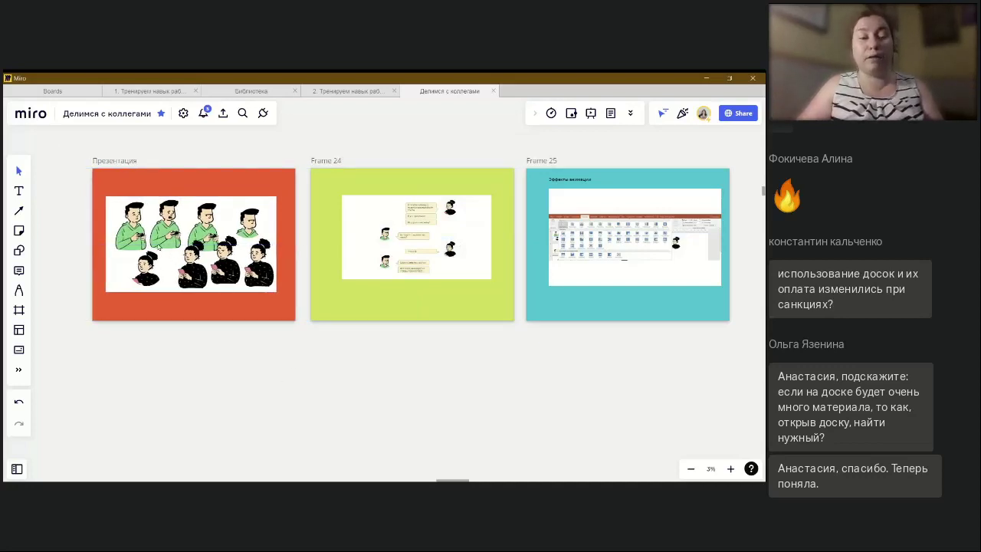
Add a light yellow sticky note beneath the characters picture in the Презентация frame and enlarge it to fill the strip's height
scroll(159, 246, up, 5)
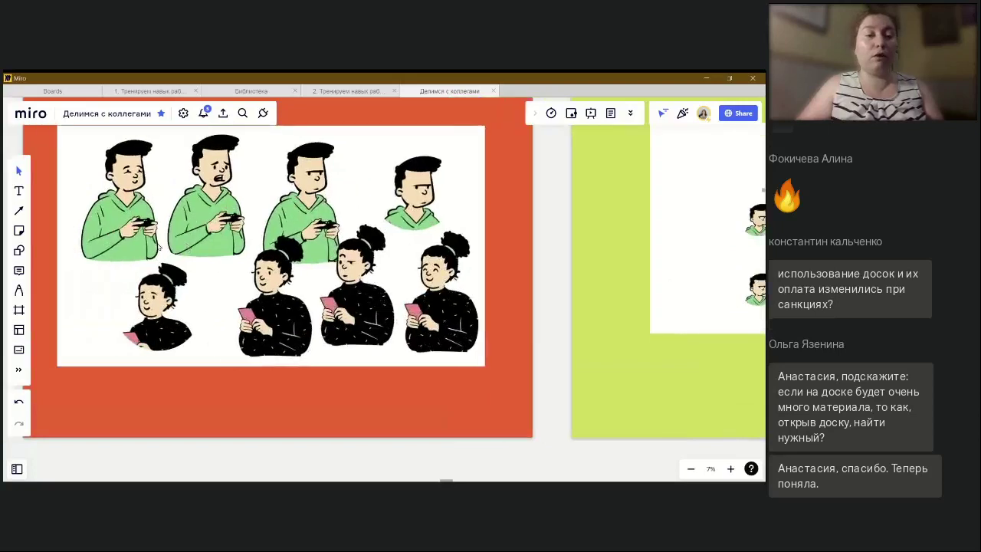
scroll(158, 245, left, 2)
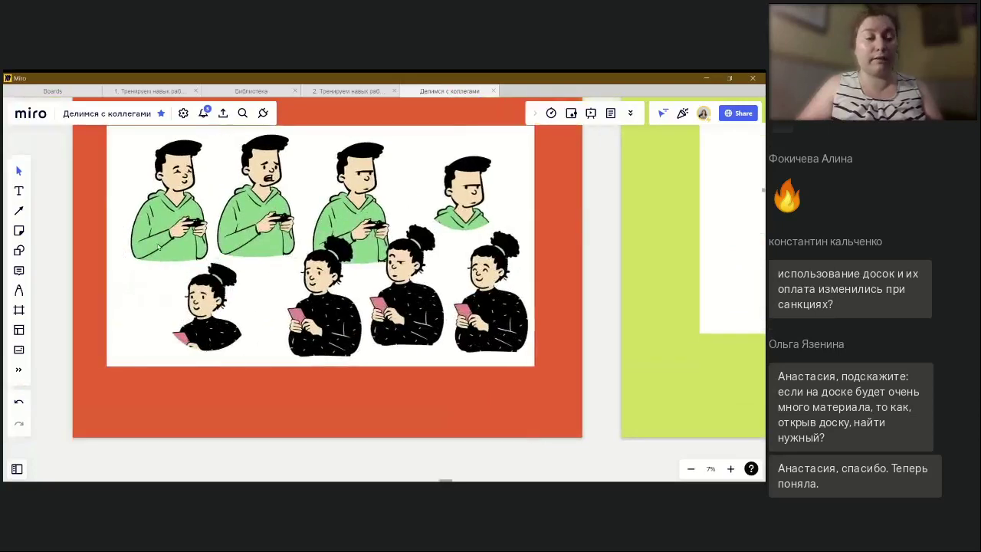
click(19, 231)
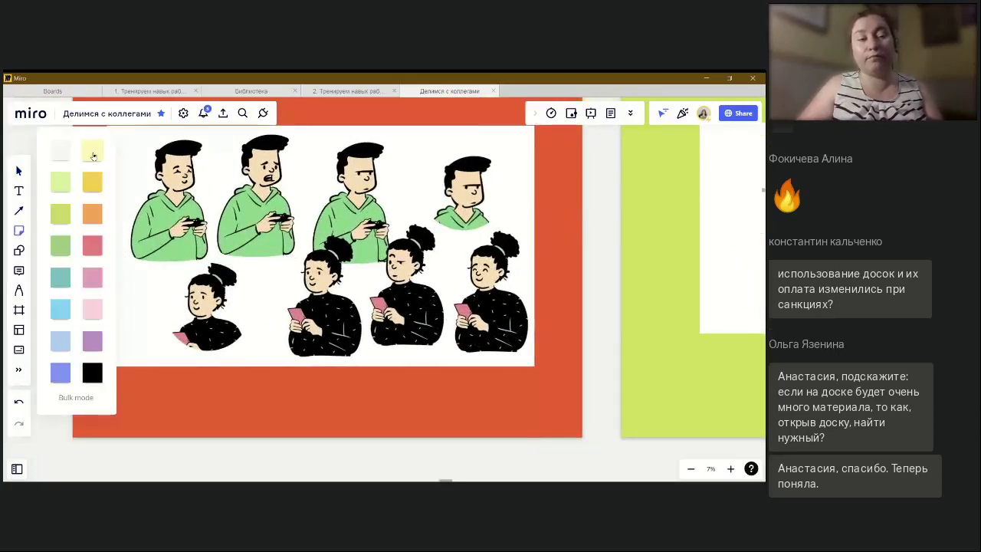
click(92, 159)
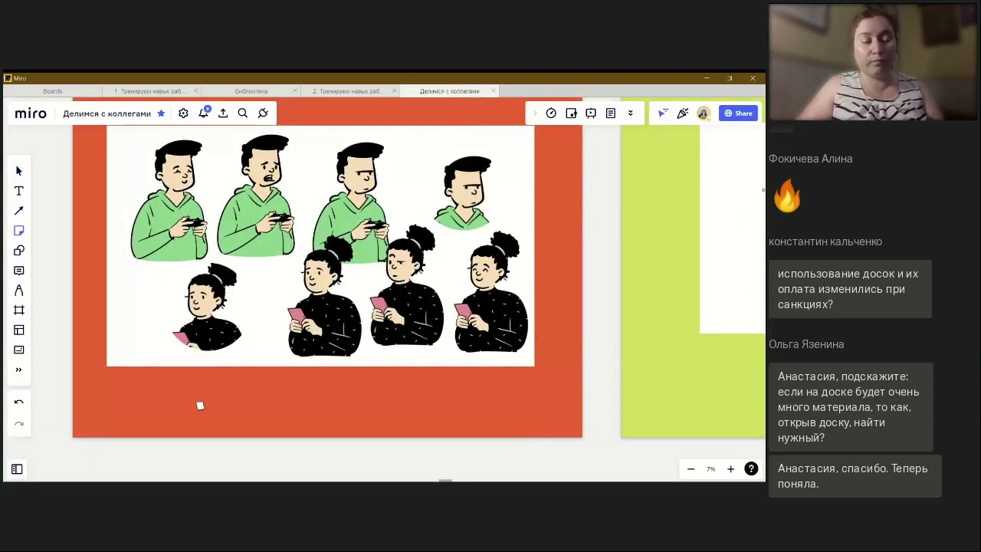
click(151, 394)
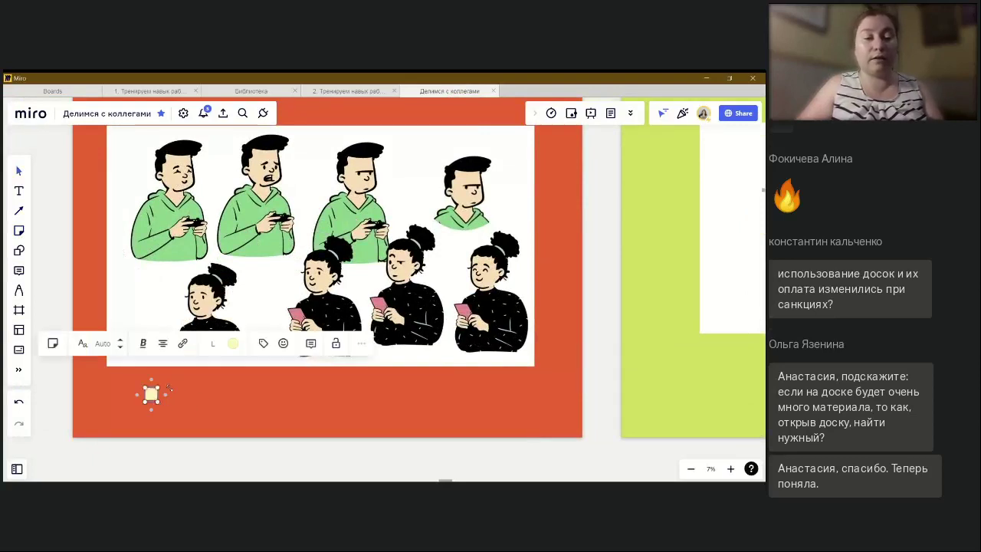
double_click(151, 396)
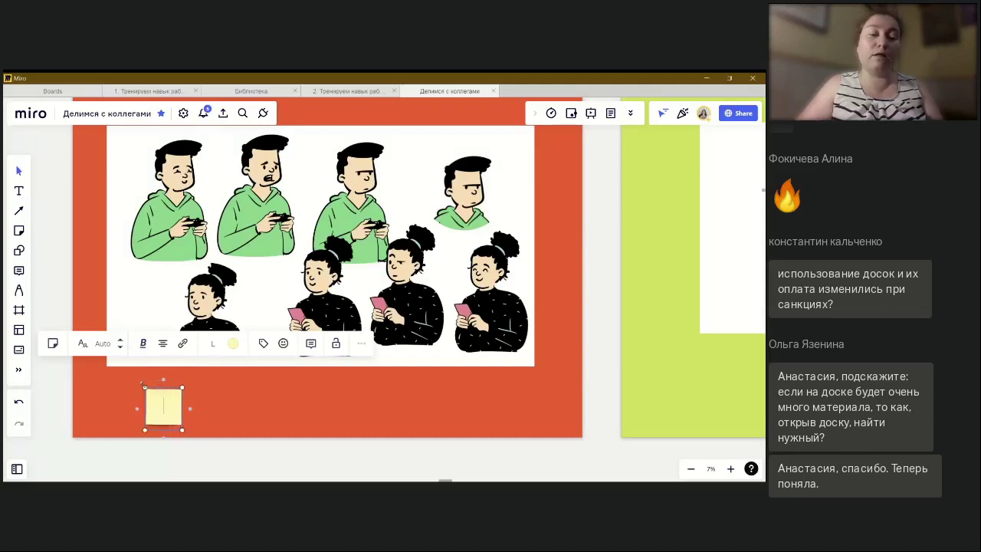
drag(142, 383, 109, 372)
scroll(45, 379, left, 1)
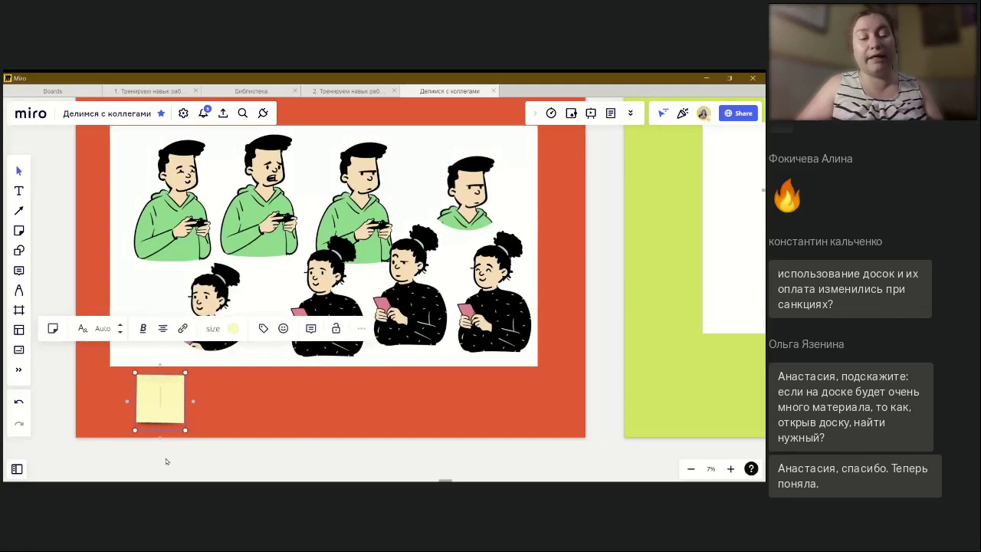
click(165, 462)
Duplicate the yellow sticky note seven times to make a row of eight beneath the picture
click(165, 407)
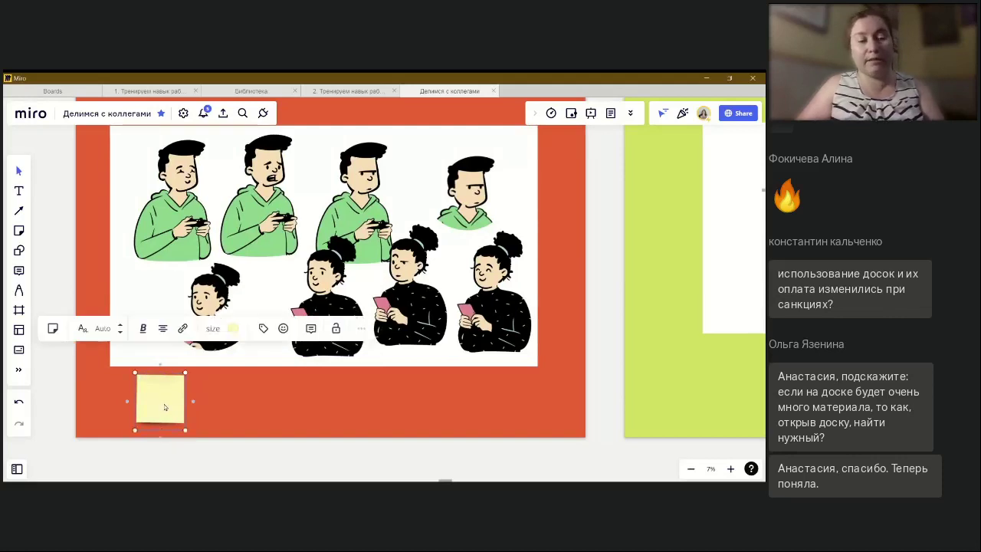
key(ctrl+d)
key(ctrl+d)
key(ctrl+d)
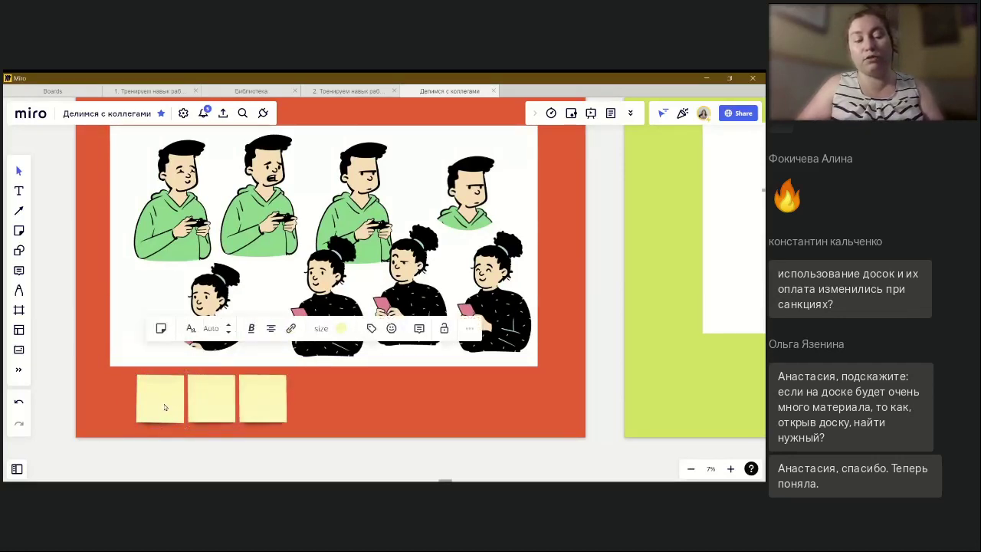
key(ctrl+d)
key(ctrl+d)
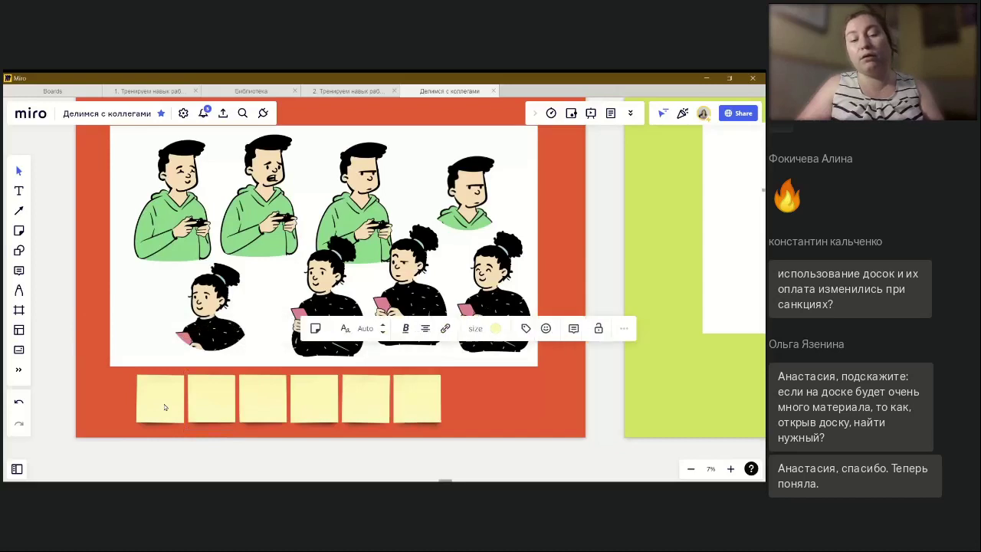
key(ctrl+d)
key(ctrl+d)
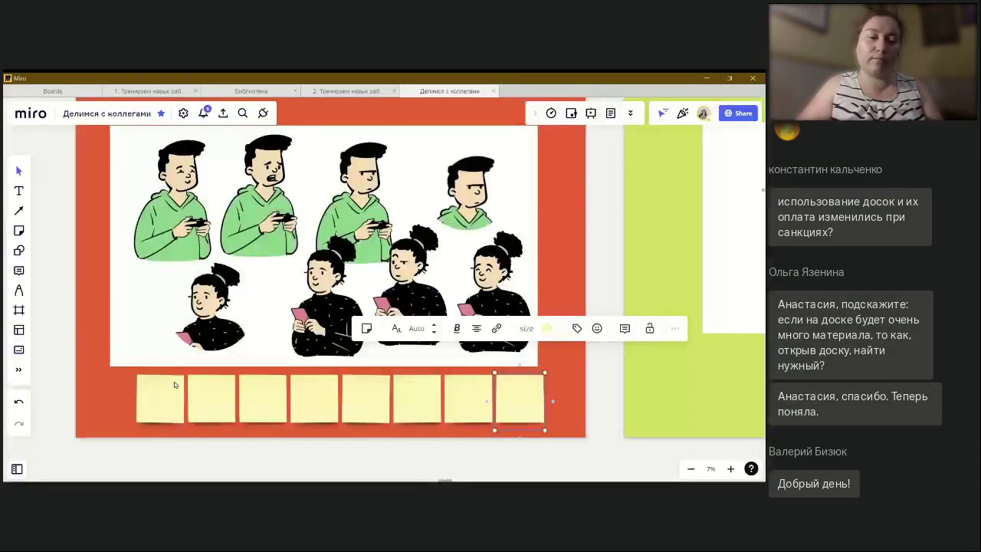
Centre the whole row of eight sticky notes beneath the characters picture
drag(556, 451, 131, 374)
drag(313, 406, 297, 404)
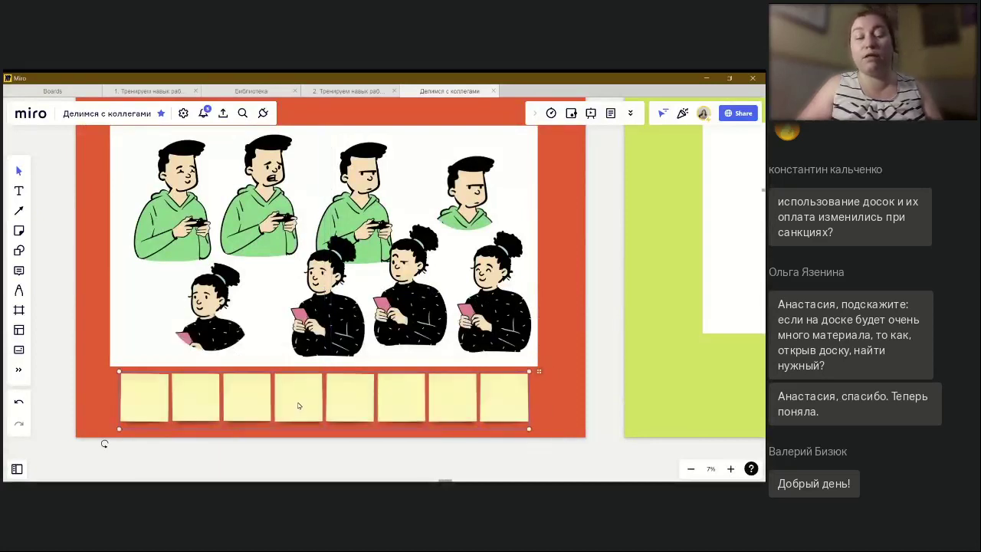
click(566, 461)
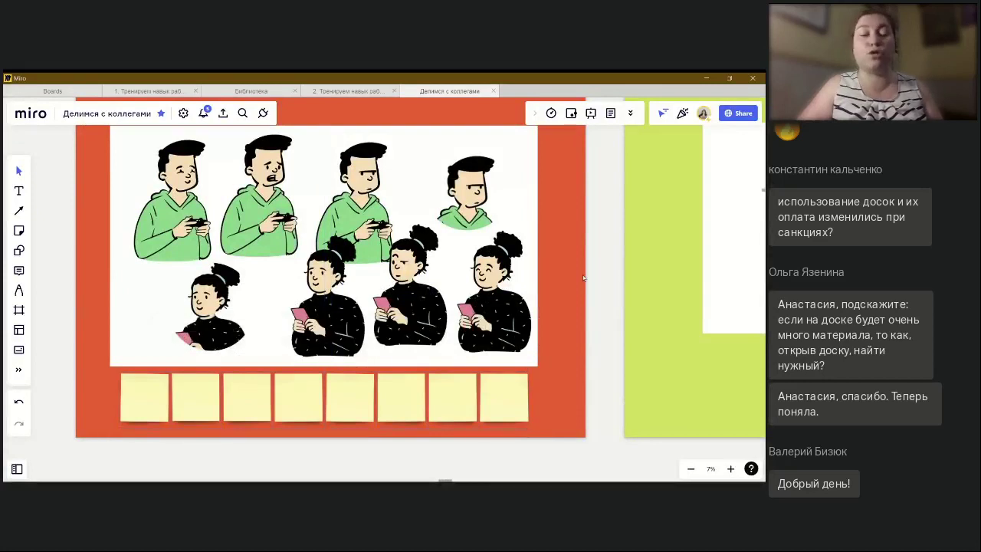
Enlarge the animation effects screenshot to nearly the full width of Frame 25 and centre it horizontally in the frame
scroll(460, 268, up, 1)
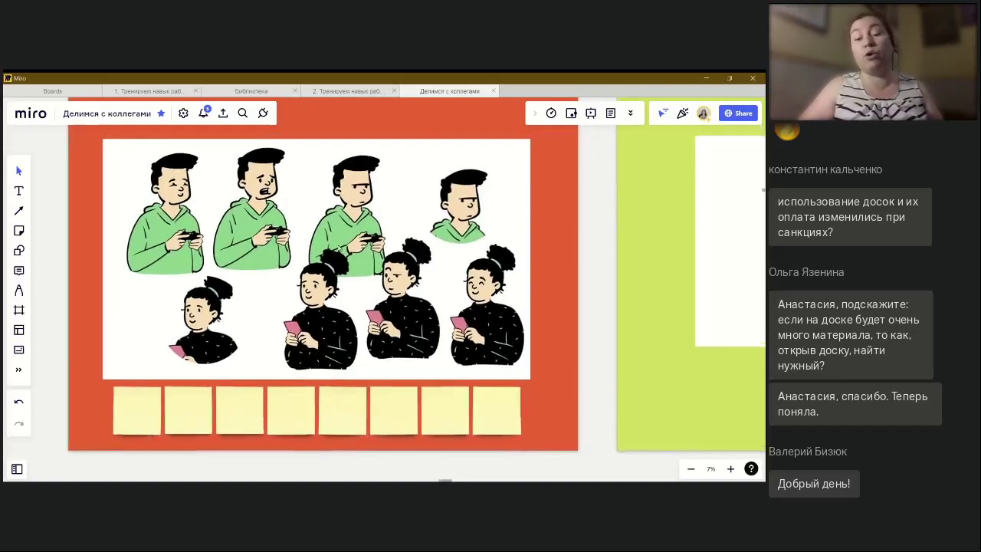
scroll(604, 260, right, 5)
scroll(604, 261, right, 4)
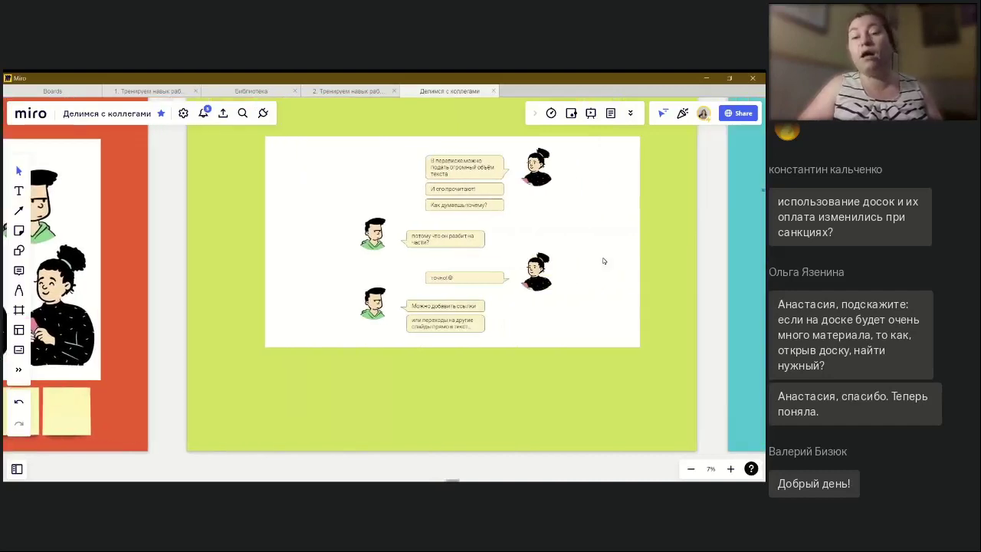
scroll(603, 261, right, 7)
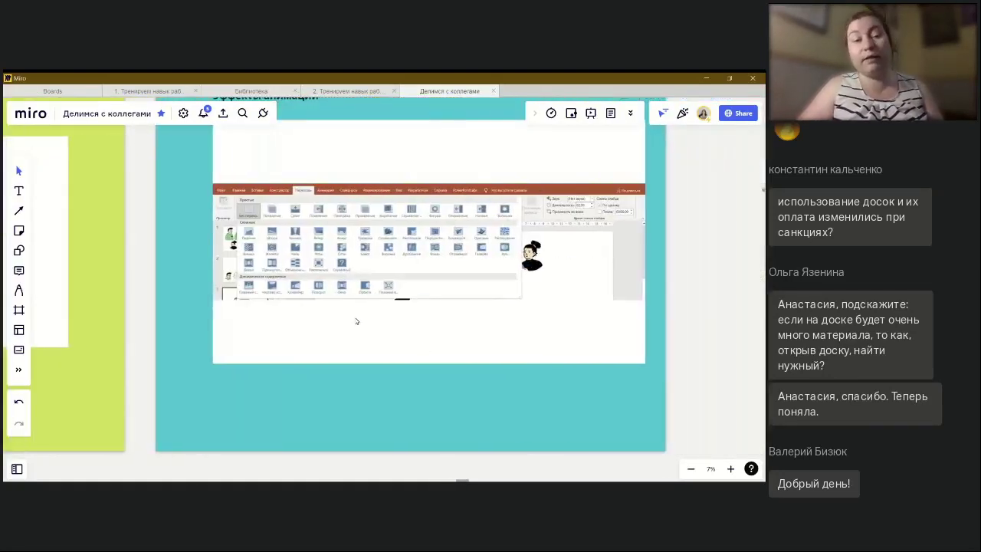
click(319, 293)
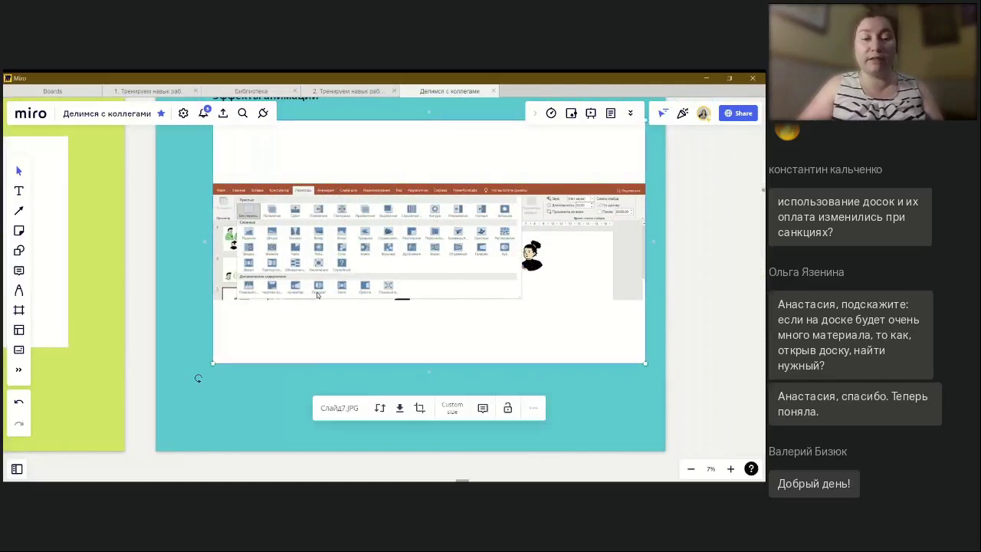
drag(199, 377, 145, 408)
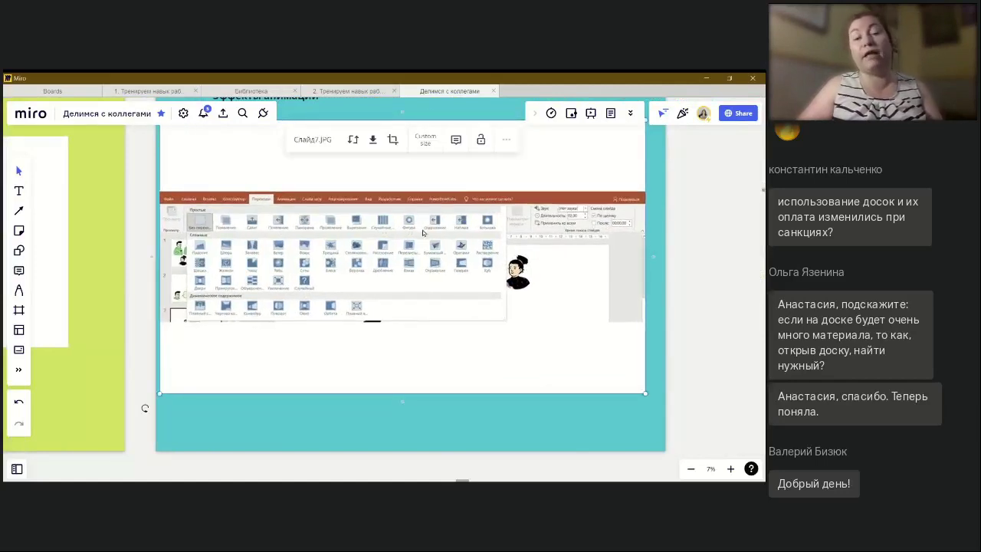
drag(422, 229, 427, 233)
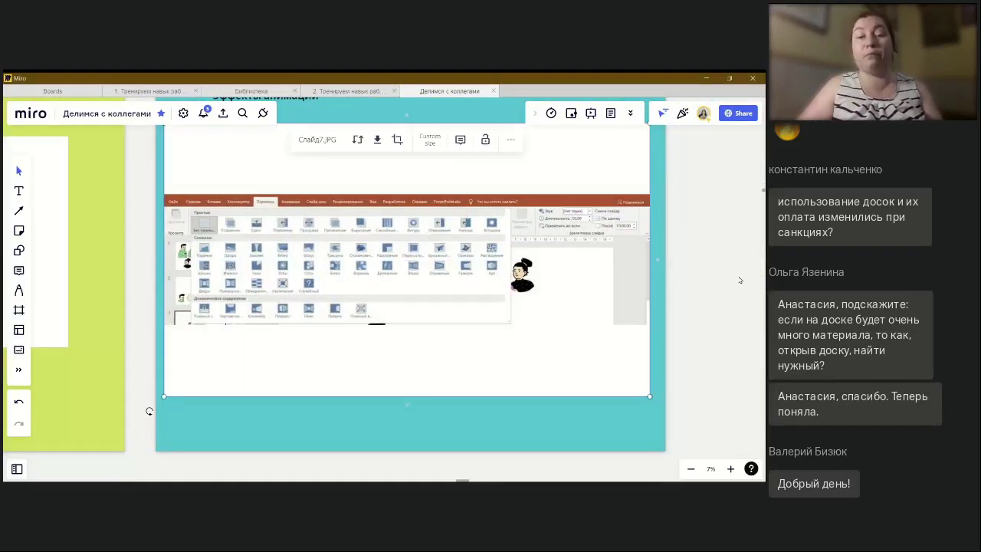
click(720, 276)
scroll(167, 327, left, 2)
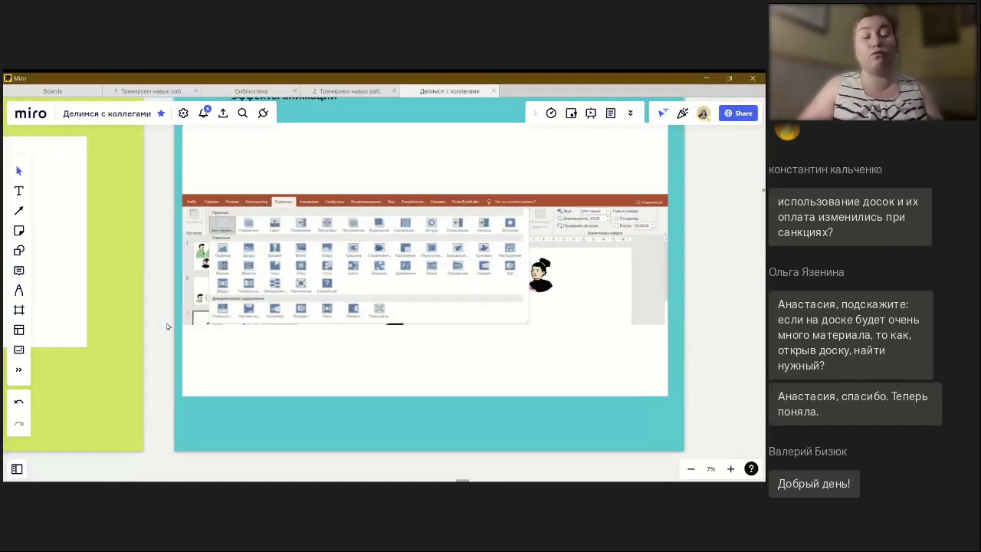
scroll(167, 326, left, 15)
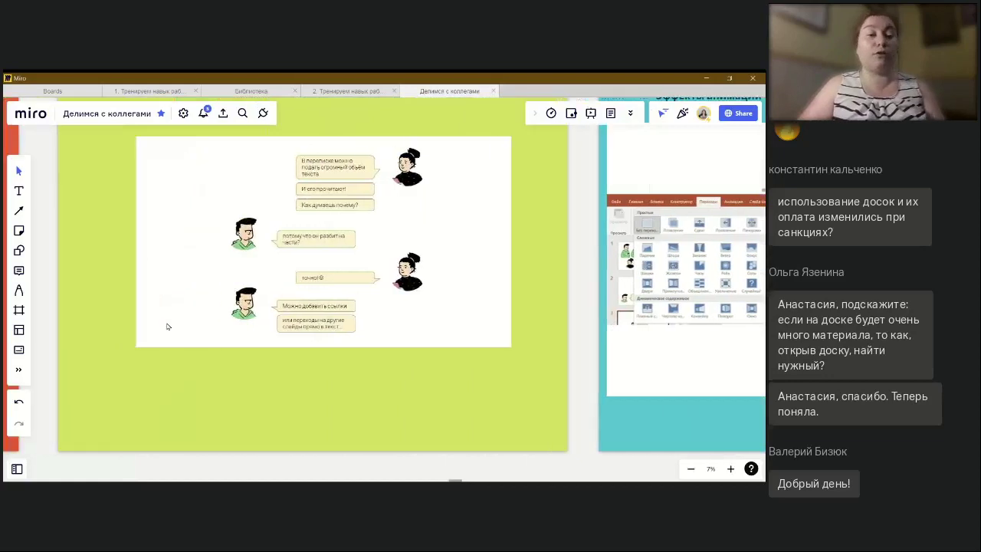
Replace the chat dialogue picture in the light green Frame 24 with a four-by-four table
click(282, 294)
key(Delete)
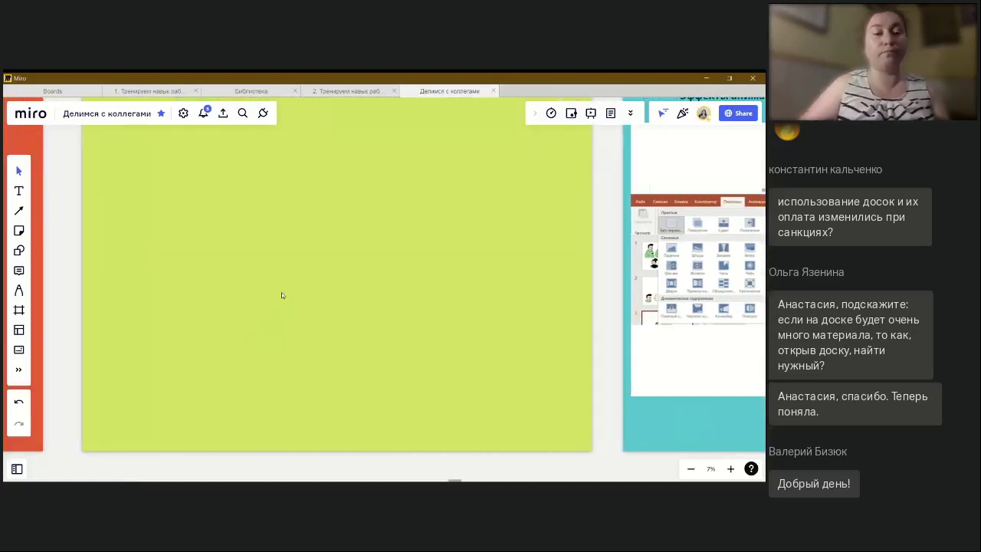
click(17, 369)
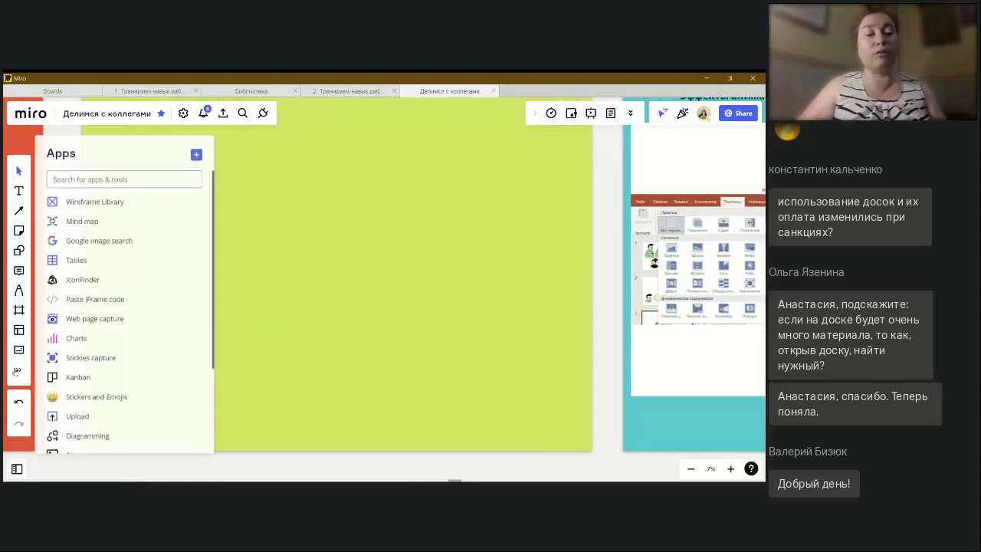
click(90, 265)
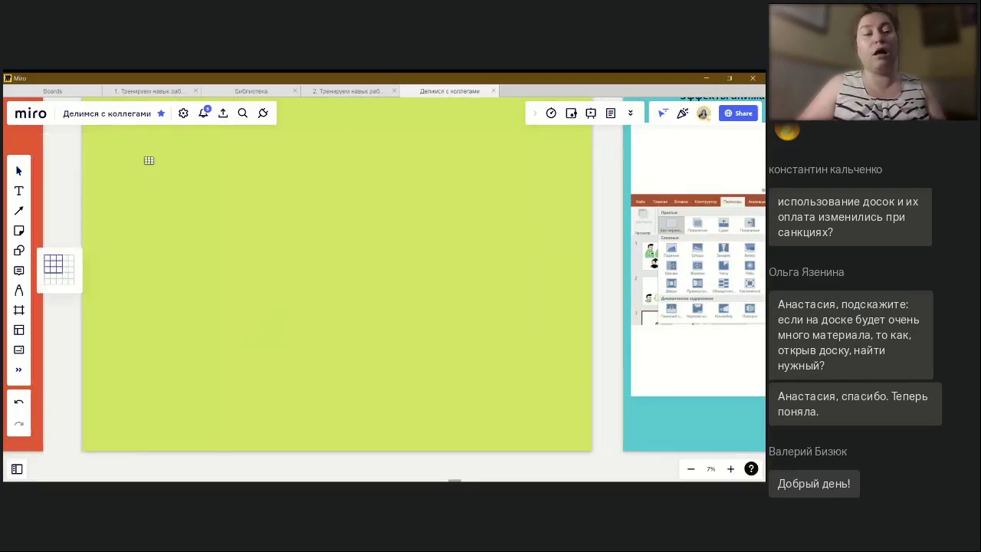
click(65, 276)
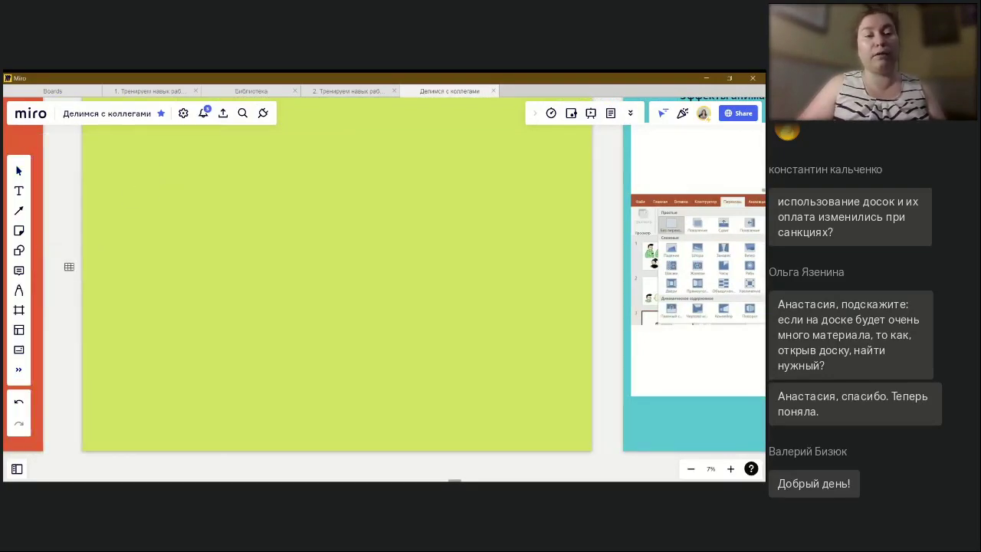
click(125, 167)
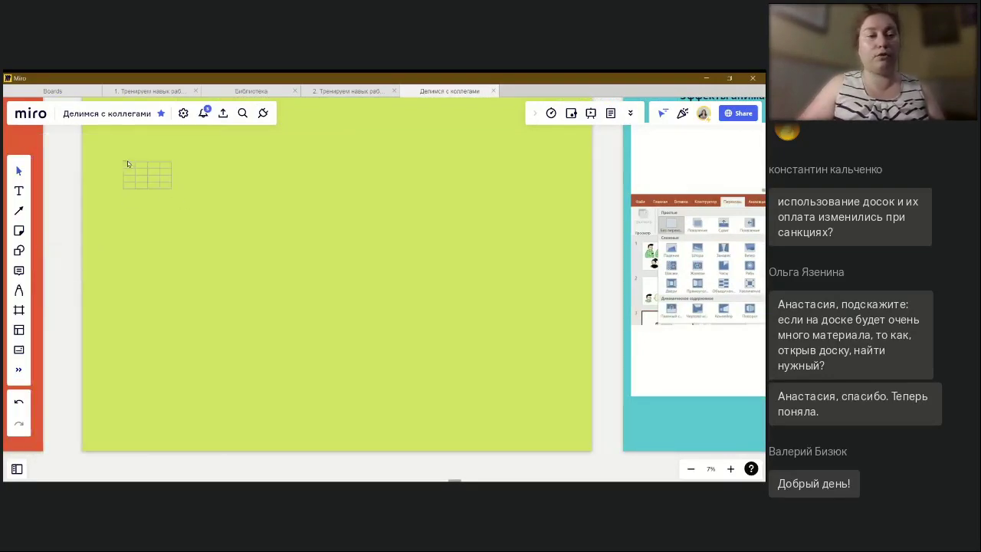
Enlarge the new table proportionally until it spans most of the green frame's width
scroll(125, 162, up, 3)
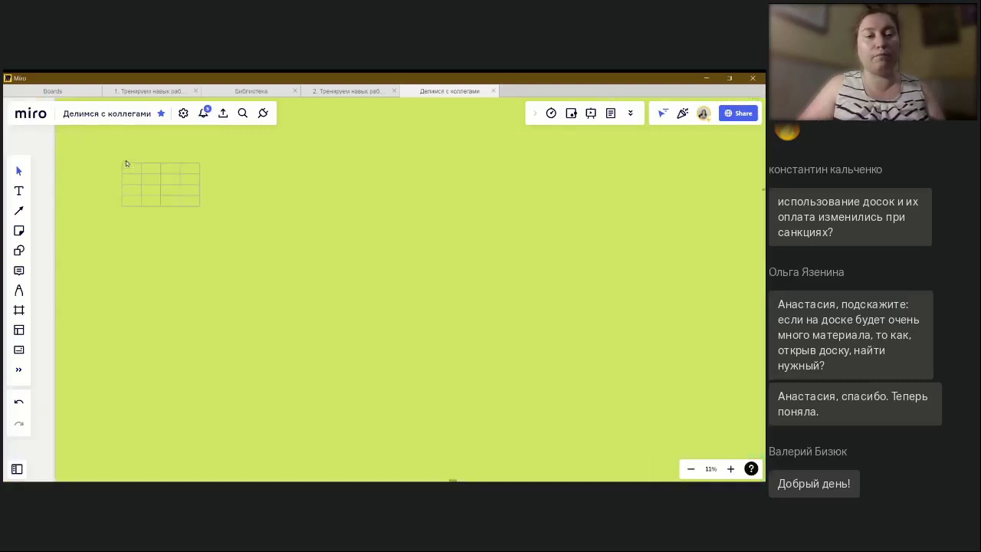
scroll(126, 163, up, 2)
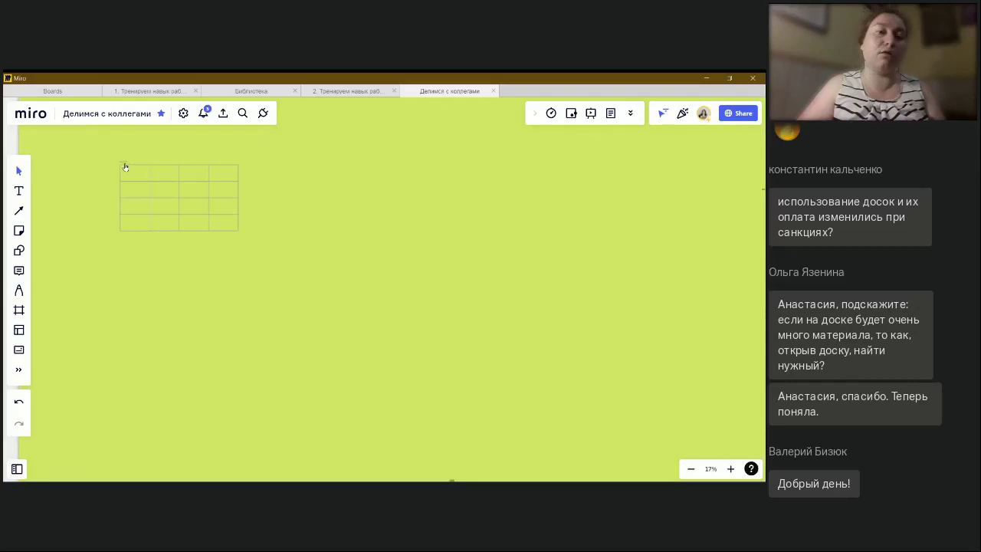
click(125, 167)
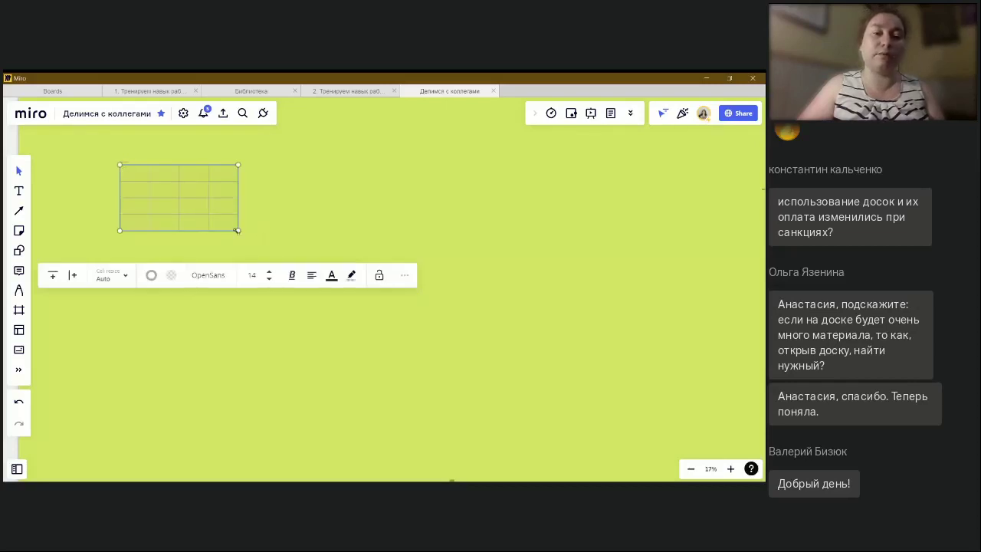
drag(238, 230, 719, 396)
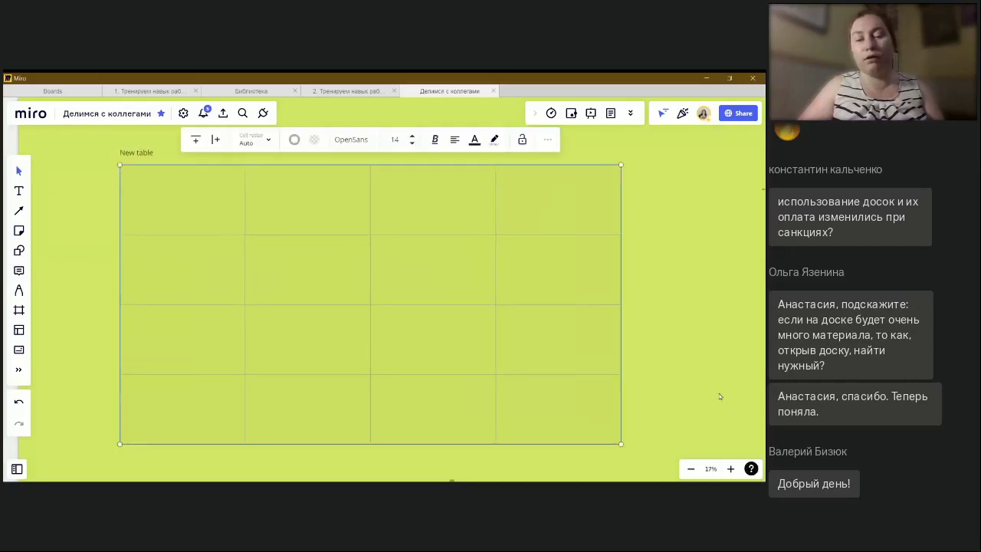
scroll(582, 364, down, 4)
scroll(582, 363, down, 3)
scroll(583, 363, right, 2)
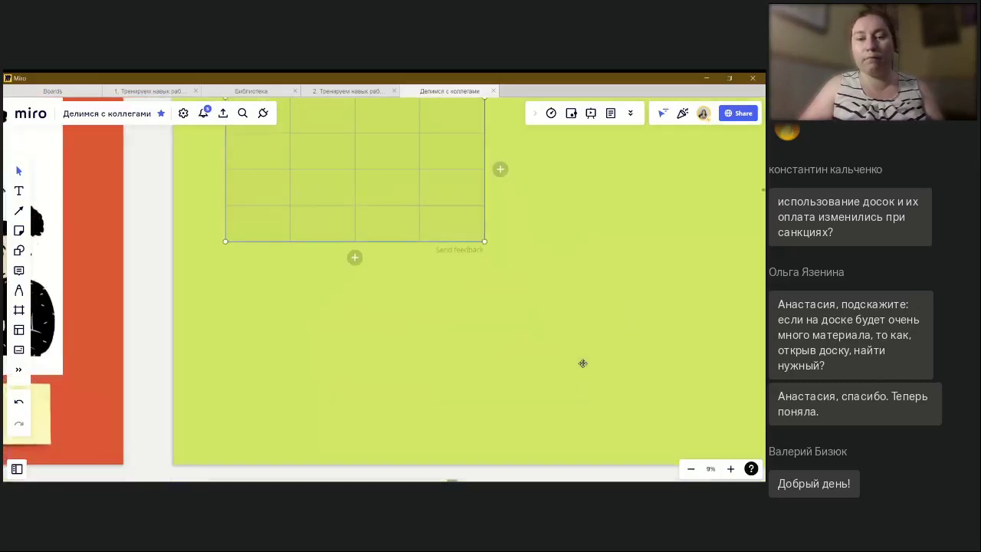
drag(485, 242, 744, 387)
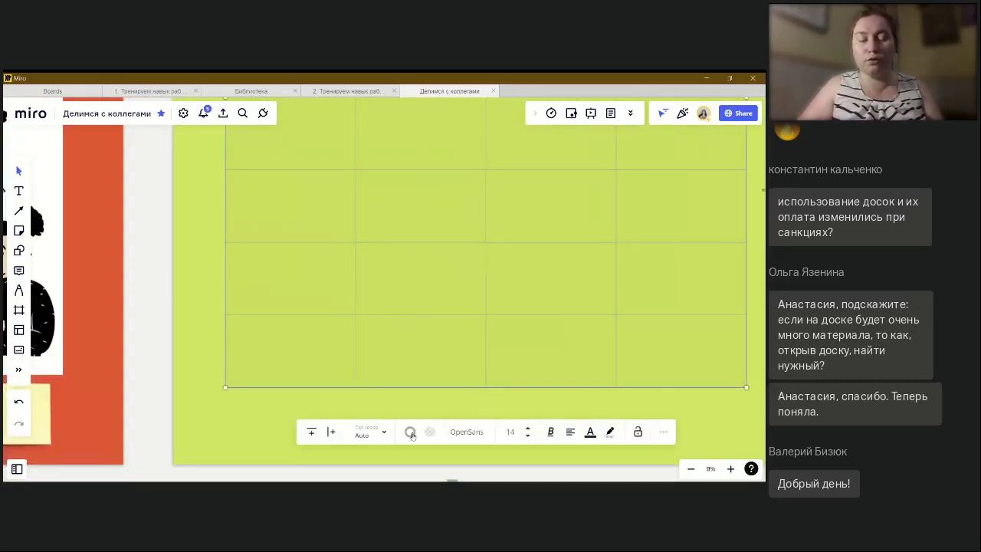
Set the table's border colour to black
click(410, 432)
click(381, 343)
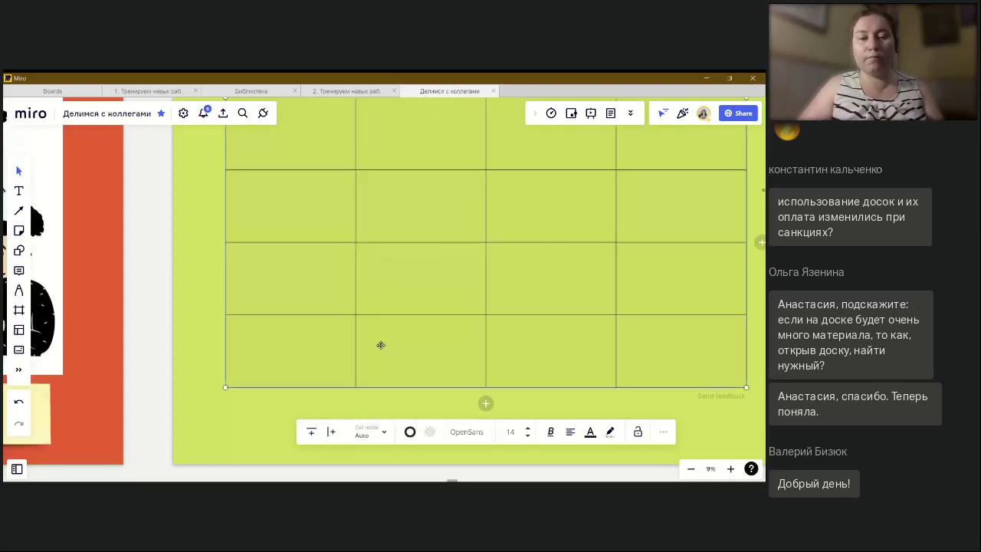
click(147, 348)
Label the table's first three header cells "Сценарий", "Эффект" and "Персонаж"
scroll(148, 348, down, 3)
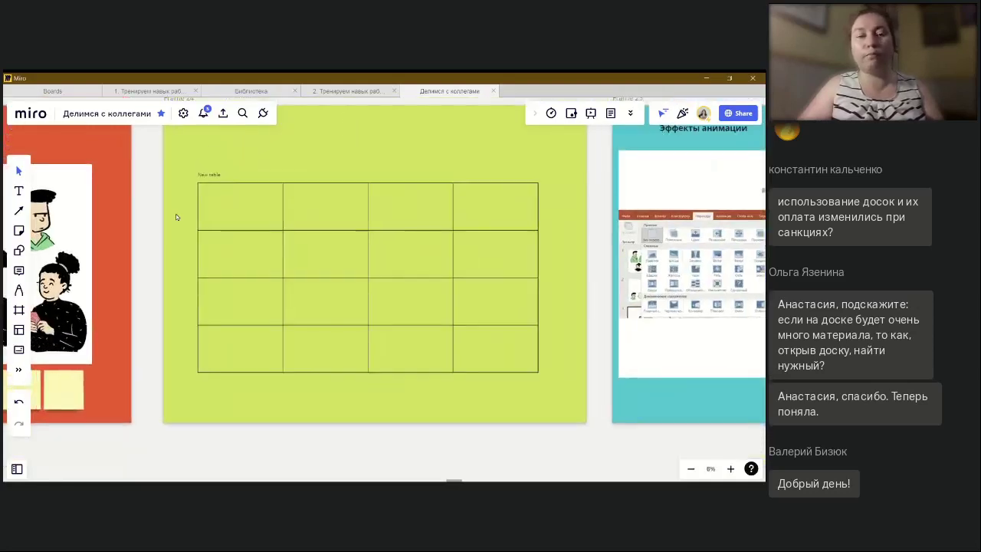
click(236, 217)
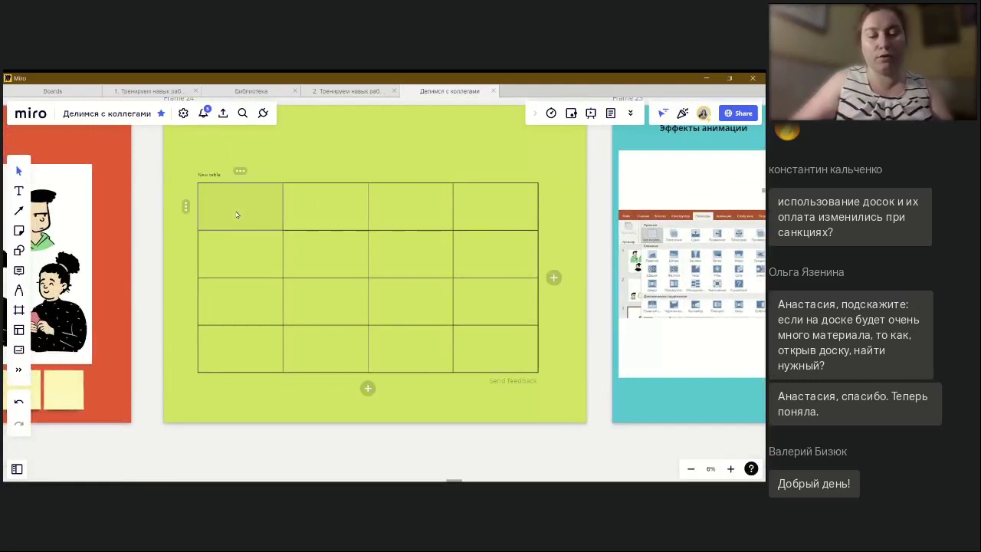
click(236, 216)
text(Сценарий)
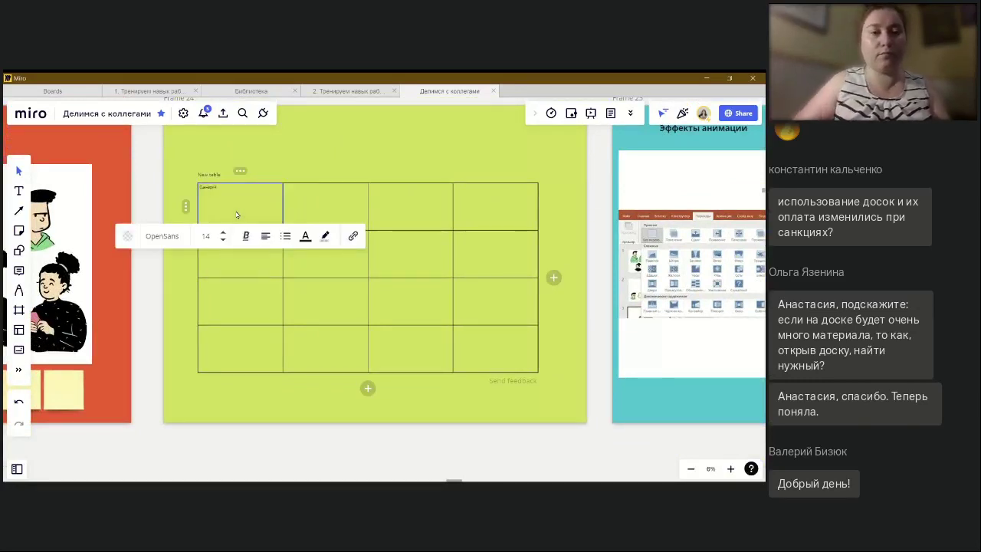
click(318, 210)
click(319, 209)
text(Этапы)
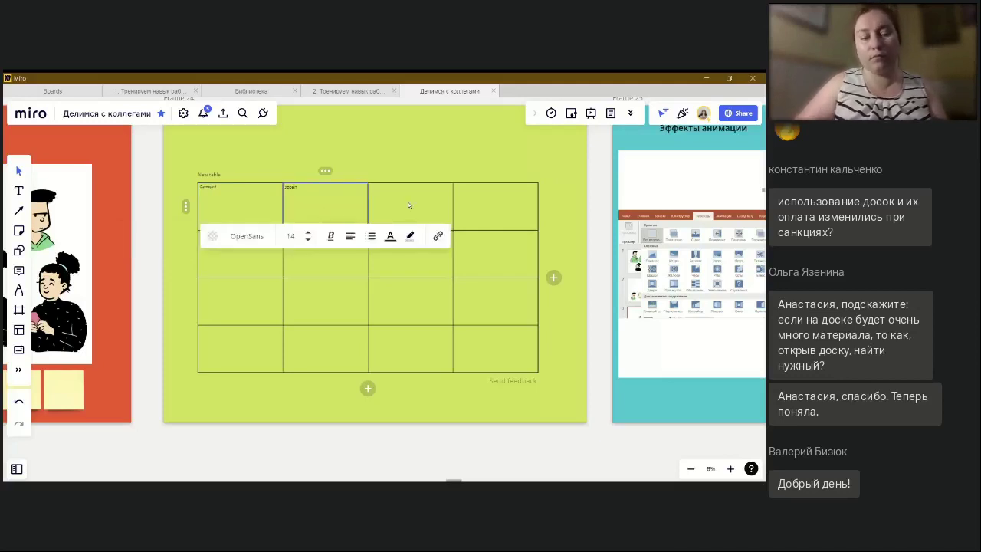
click(409, 206)
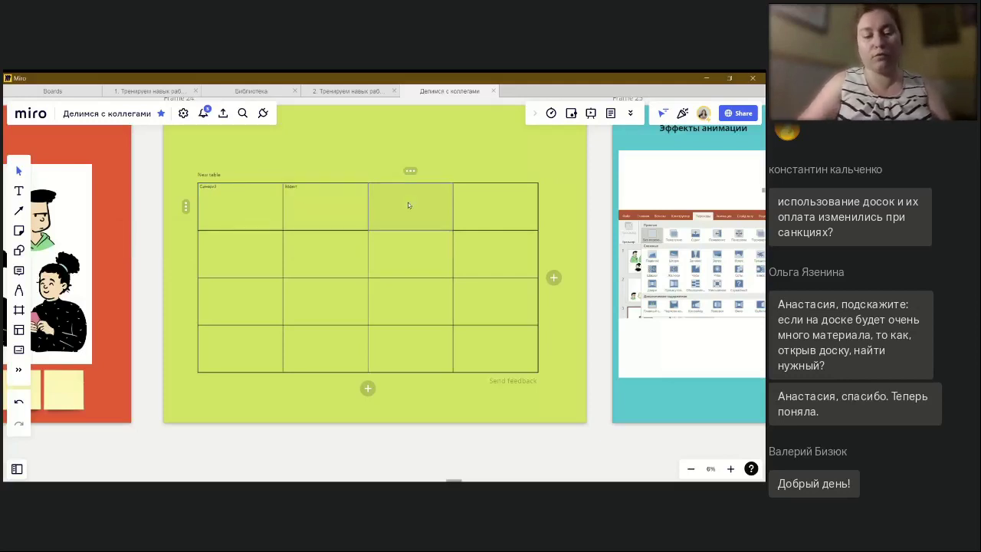
click(408, 205)
text(Ти)
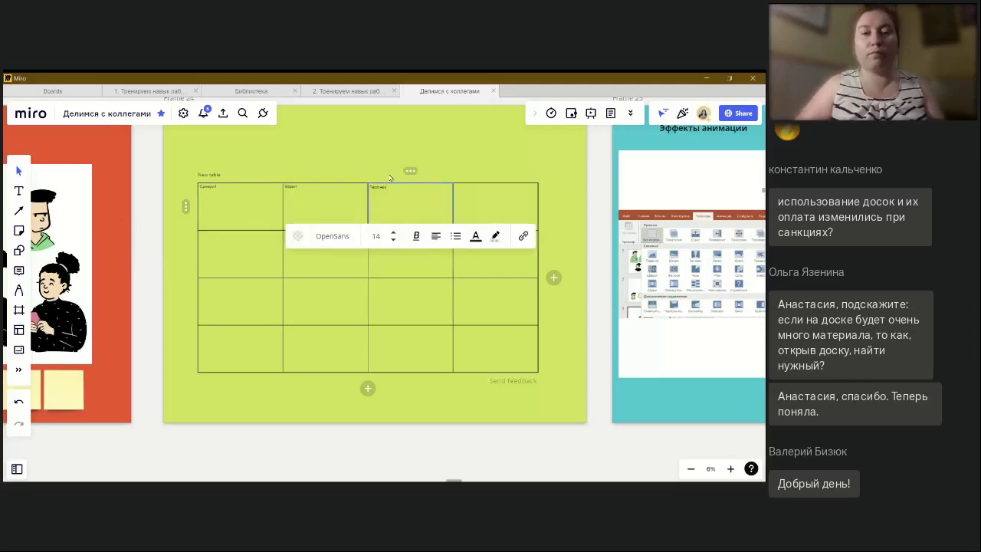
click(152, 237)
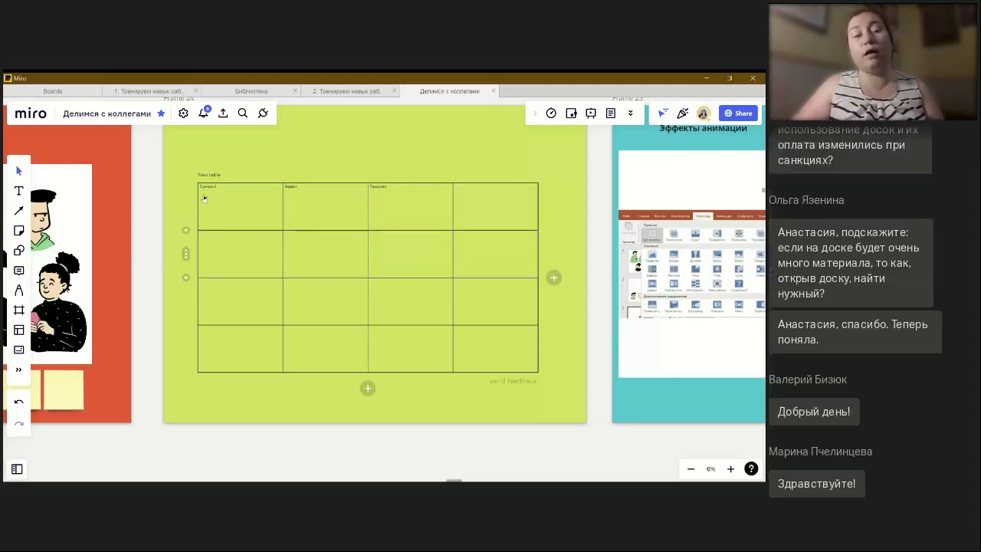
Move the table up in Frame 24 and place a copy of the Презентация frame's eight yellow sticky notes beneath it
drag(207, 176, 208, 123)
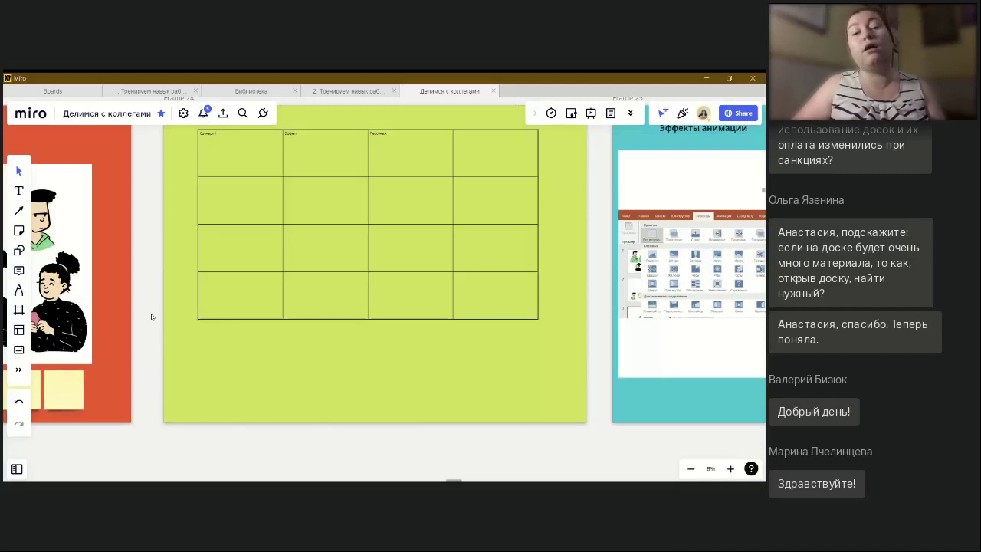
drag(151, 316, 428, 317)
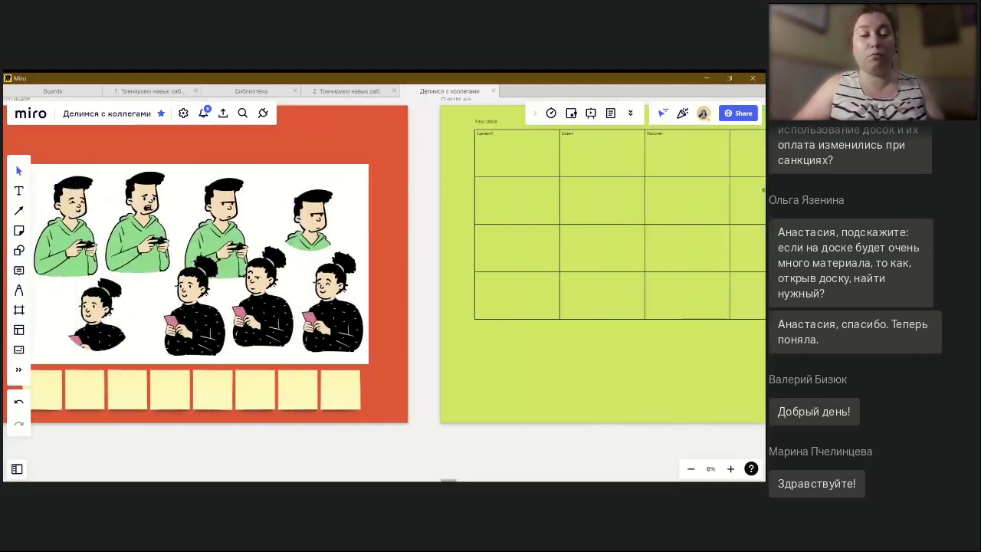
scroll(349, 440, left, 2)
drag(397, 443, 62, 376)
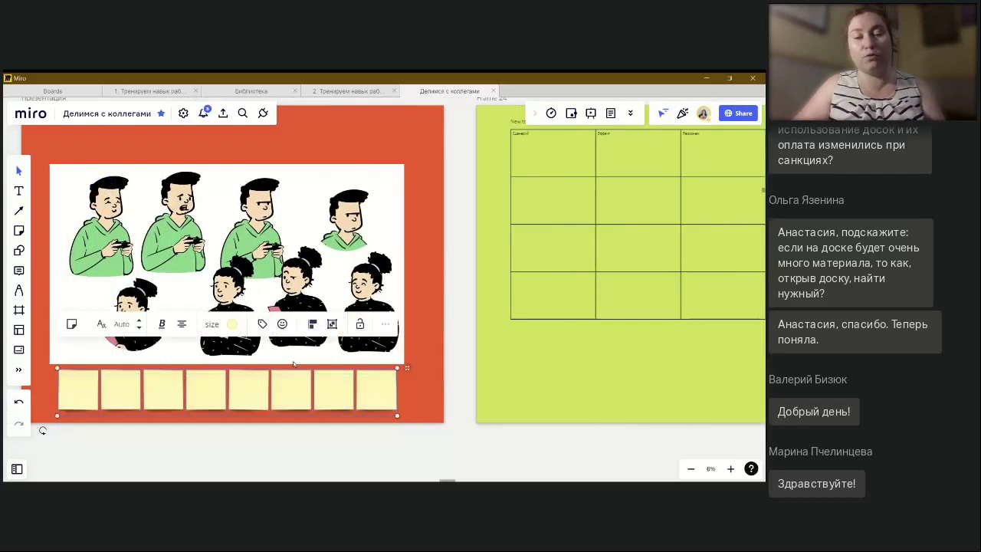
scroll(293, 364, right, 5)
key(ctrl+v)
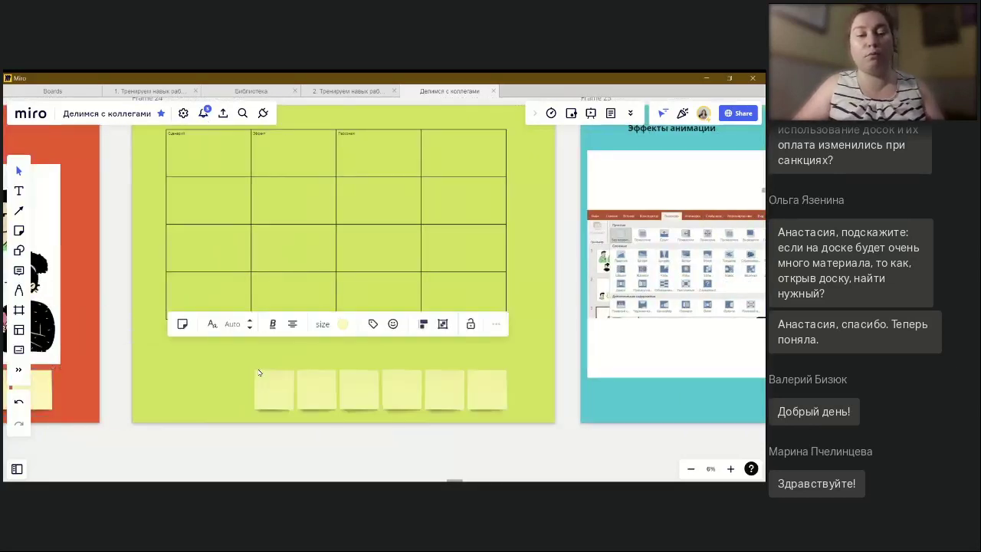
drag(286, 375, 289, 356)
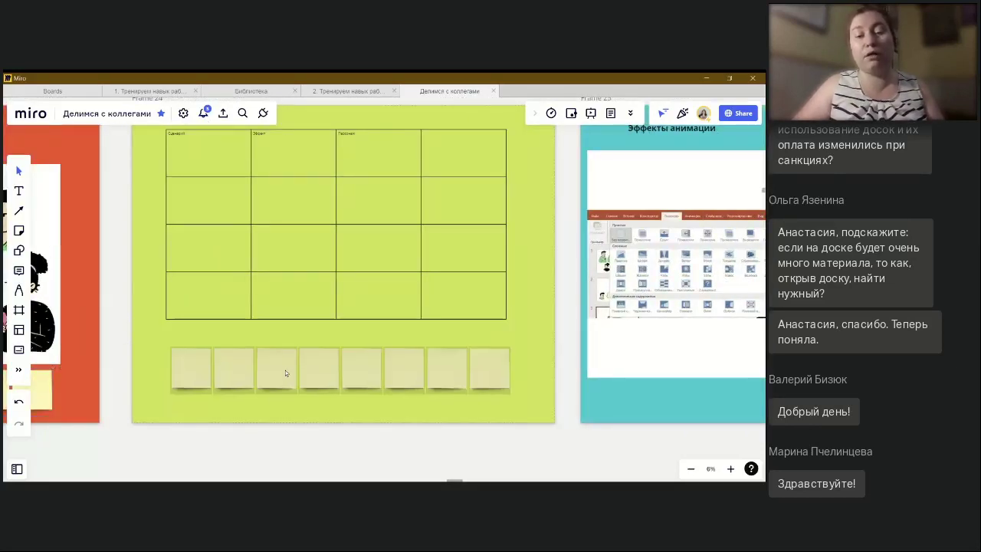
click(576, 453)
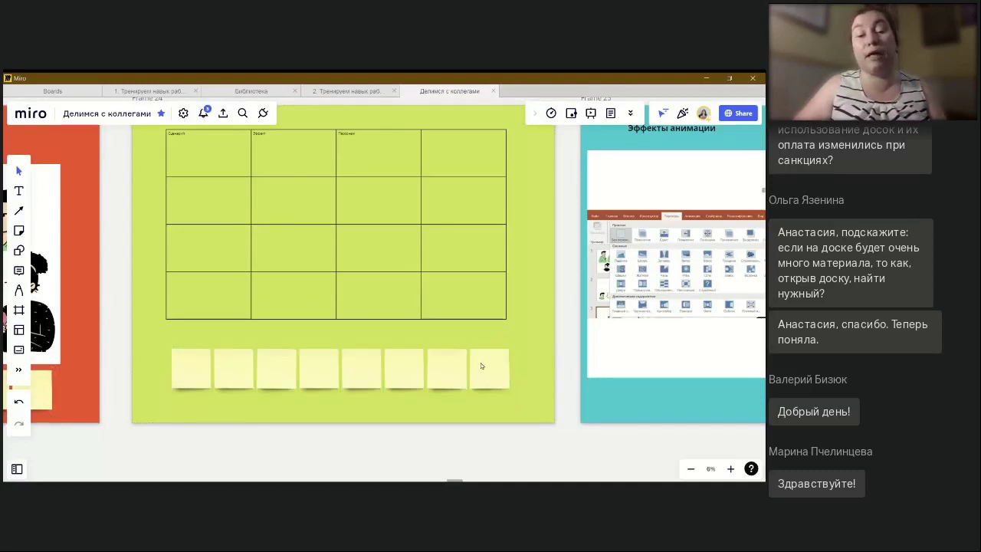
Present the board from the Презентация frame through to Frame 25, and leave the presentation
scroll(481, 366, up, 2)
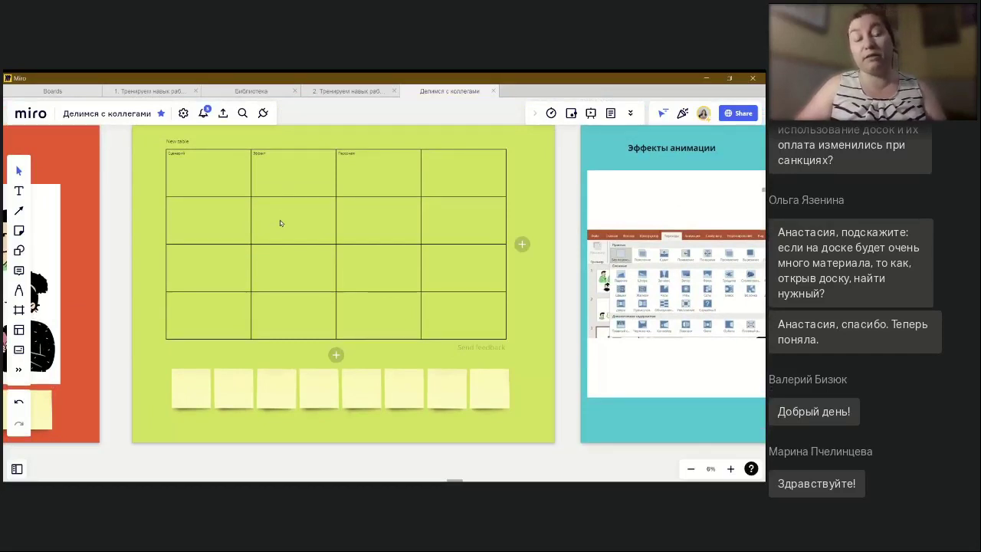
scroll(368, 244, right, 3)
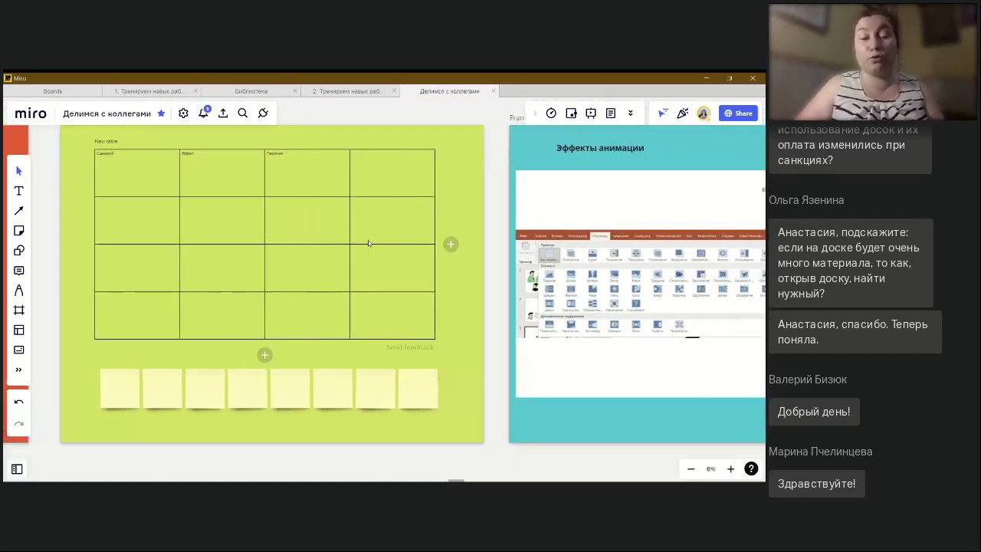
scroll(368, 240, left, 10)
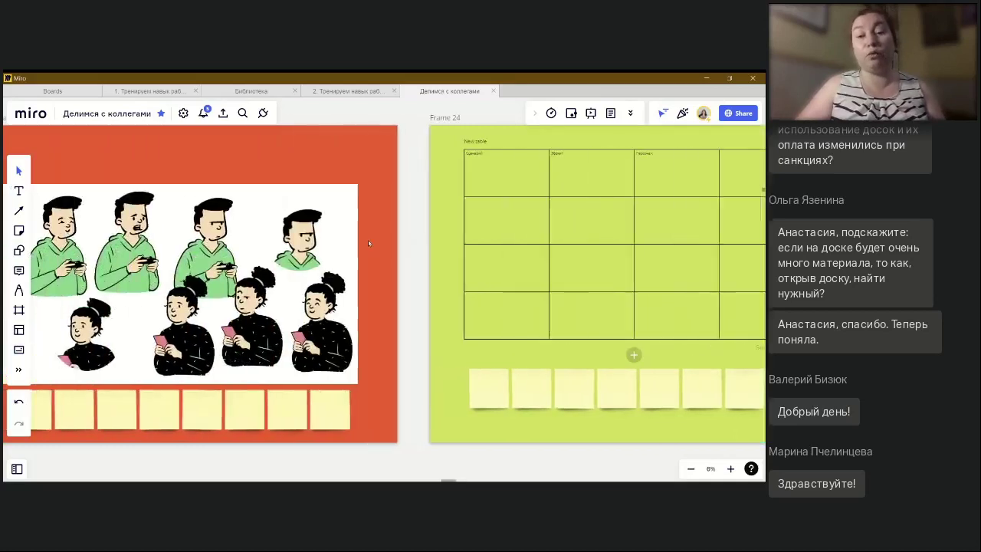
click(591, 112)
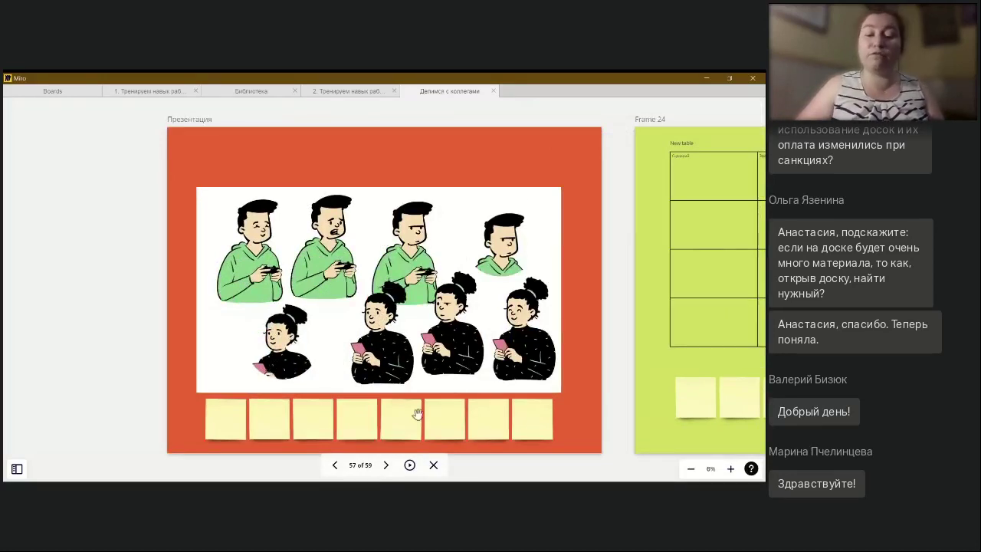
click(393, 479)
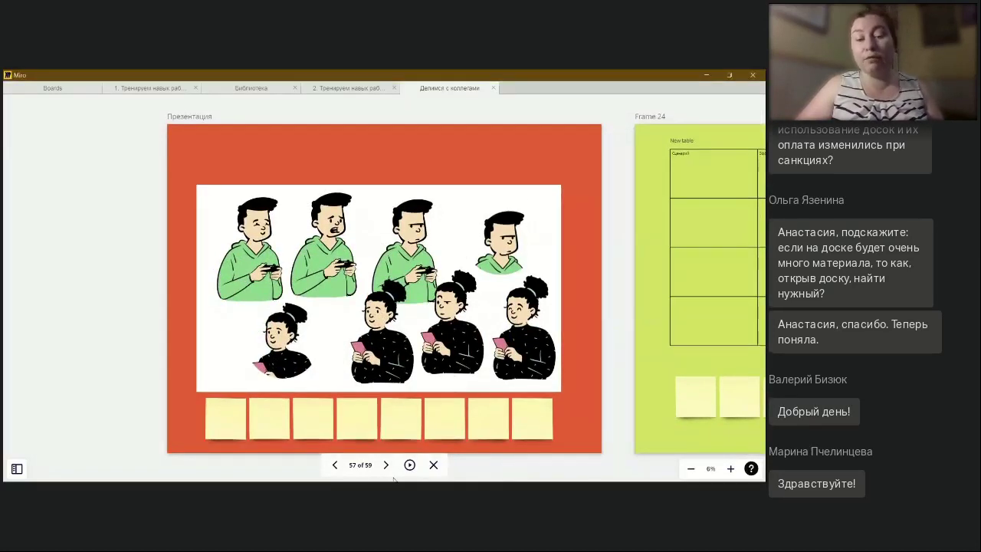
click(384, 465)
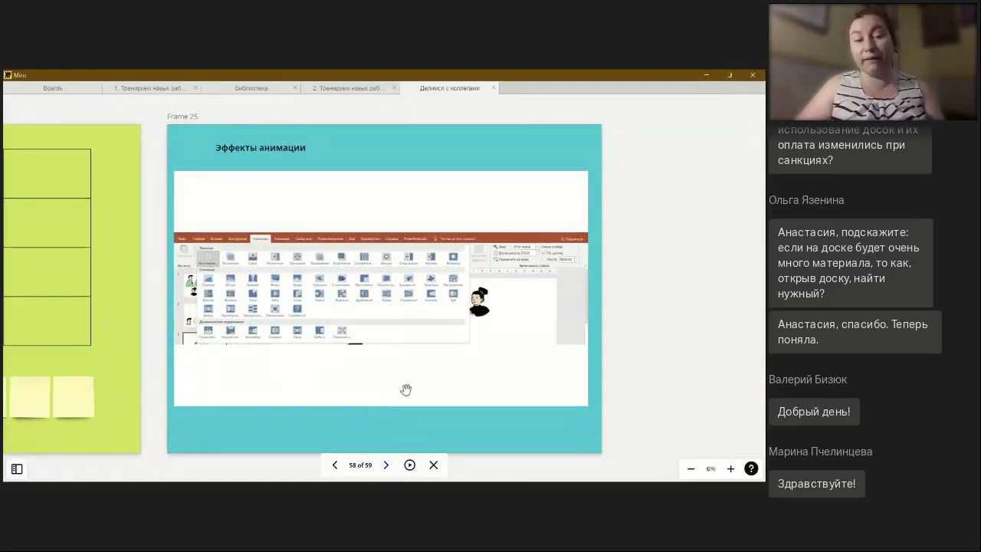
click(433, 465)
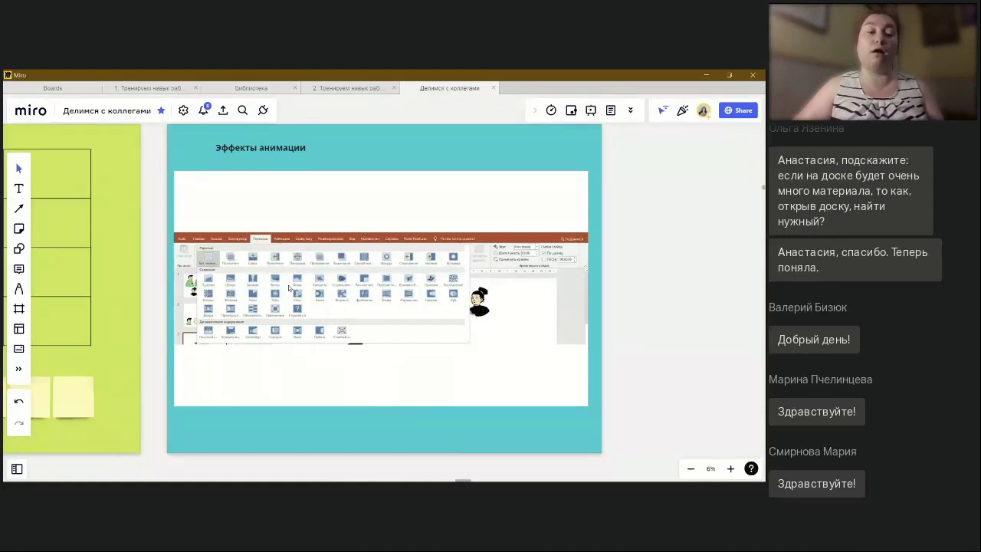
Circle two of the effects in the Frame 25 screenshot with the red pen
click(19, 289)
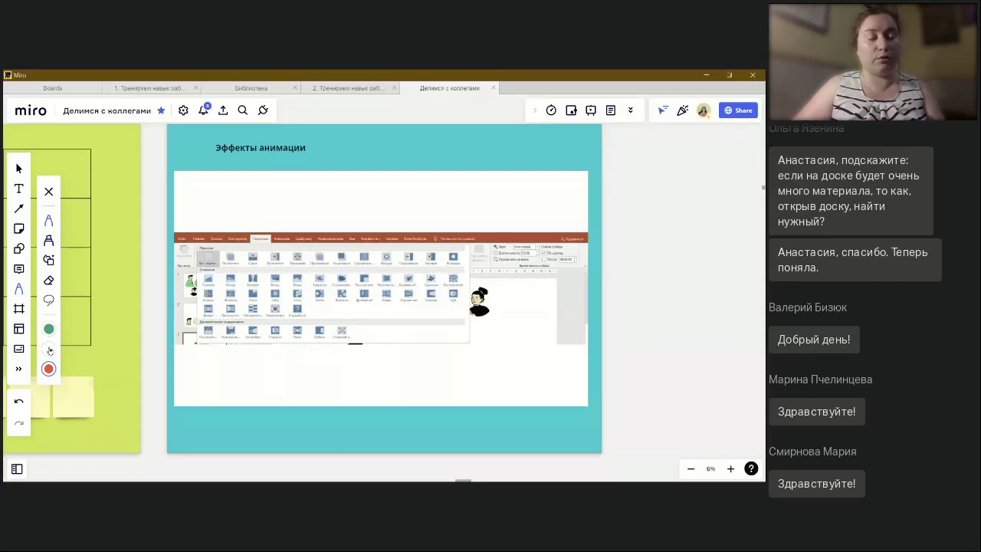
mouse_move(250, 271)
mouse_down()
mouse_move(245, 290)
mouse_move(256, 266)
mouse_up()
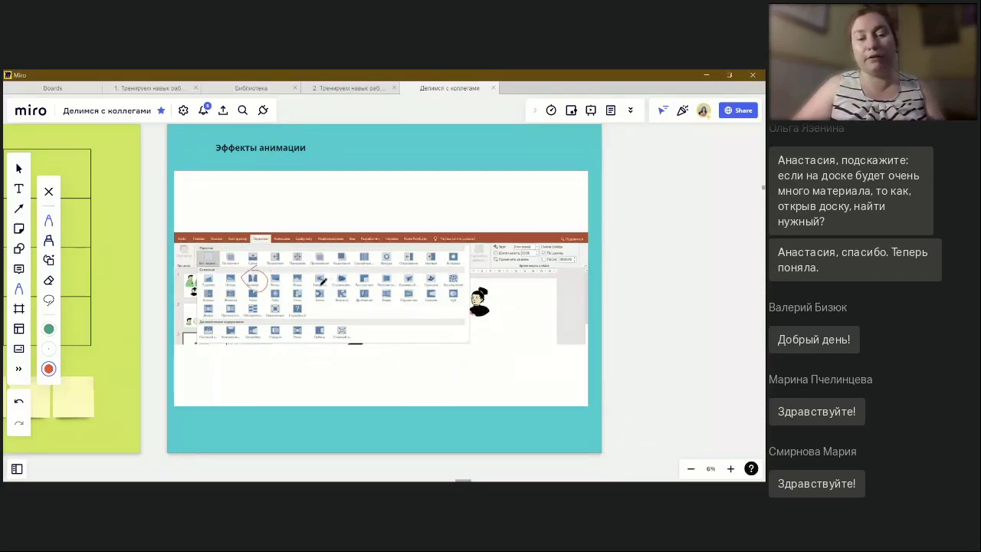
mouse_move(324, 281)
mouse_down()
mouse_move(325, 306)
mouse_move(337, 299)
mouse_move(319, 284)
mouse_up()
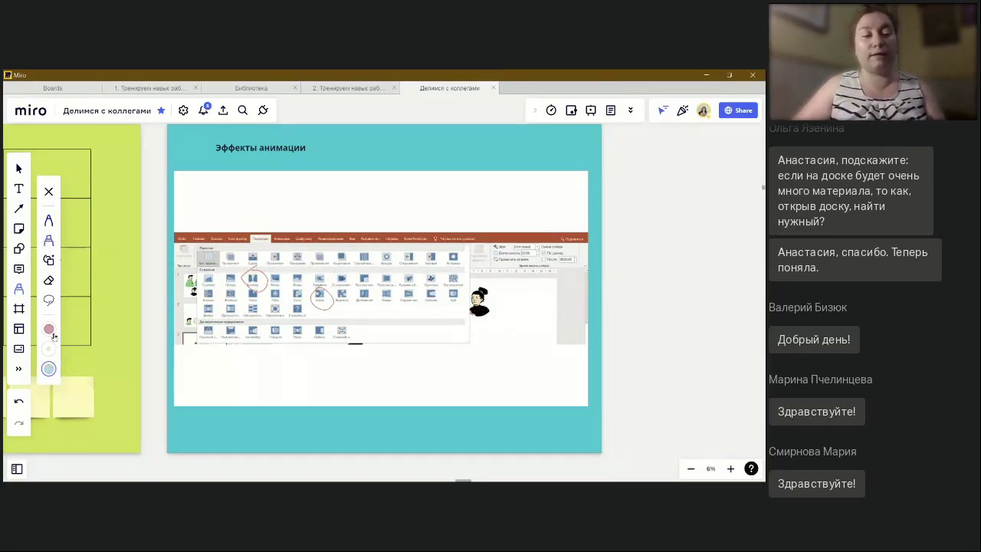
Mark the "Применить ко всем", "Длительность" and "Звук" settings in the Frame 25 screenshot with pink highlighter strokes
click(48, 331)
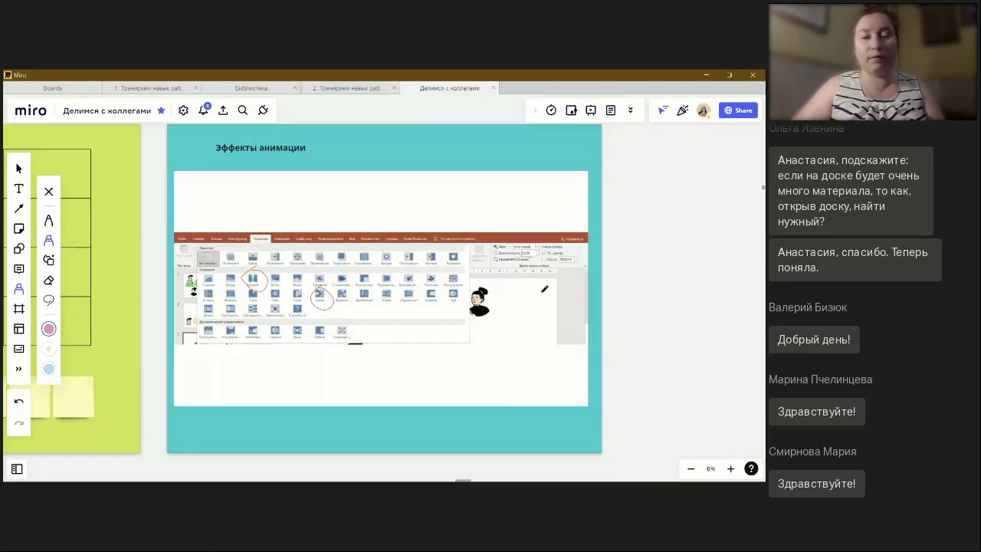
scroll(534, 253, up, 5)
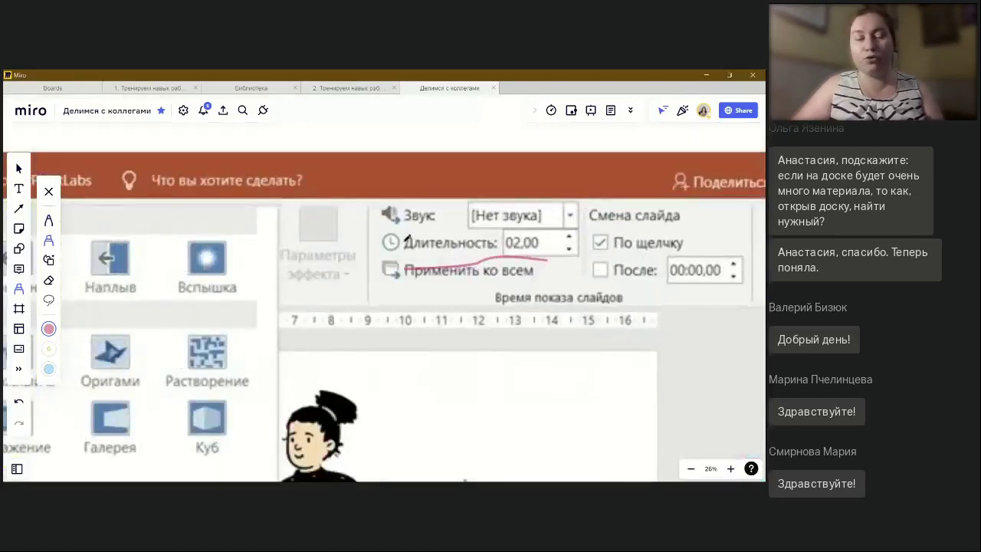
drag(406, 244, 495, 239)
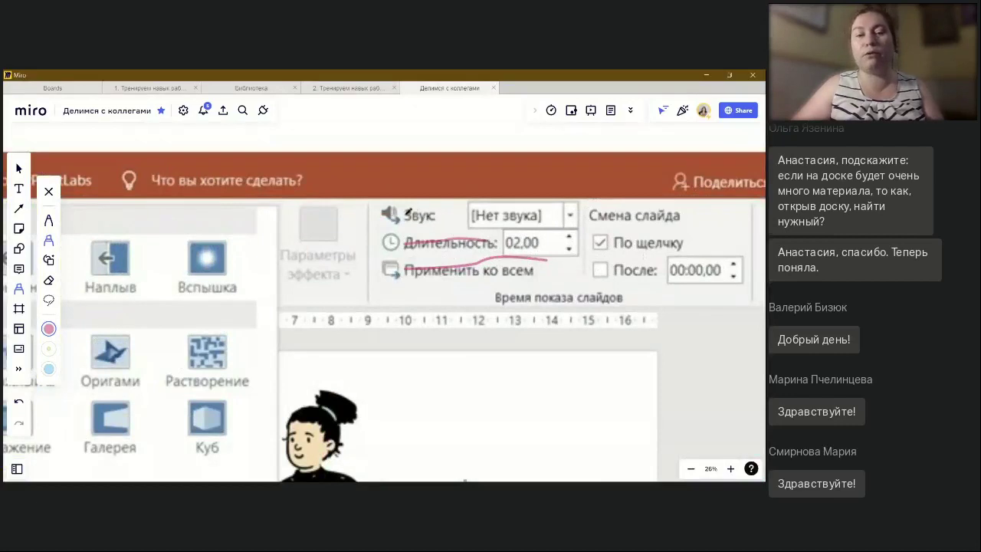
drag(406, 216, 437, 214)
scroll(360, 286, down, 3)
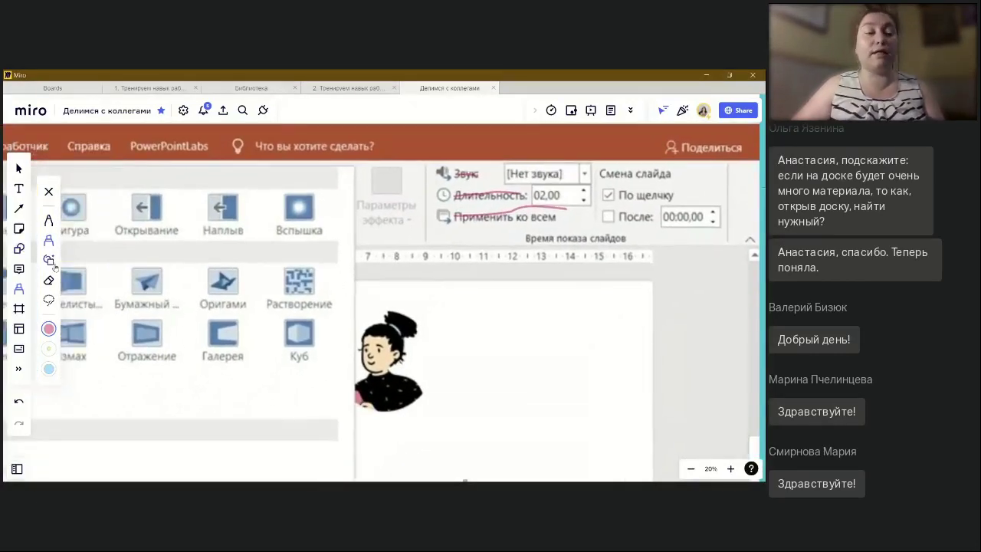
click(48, 260)
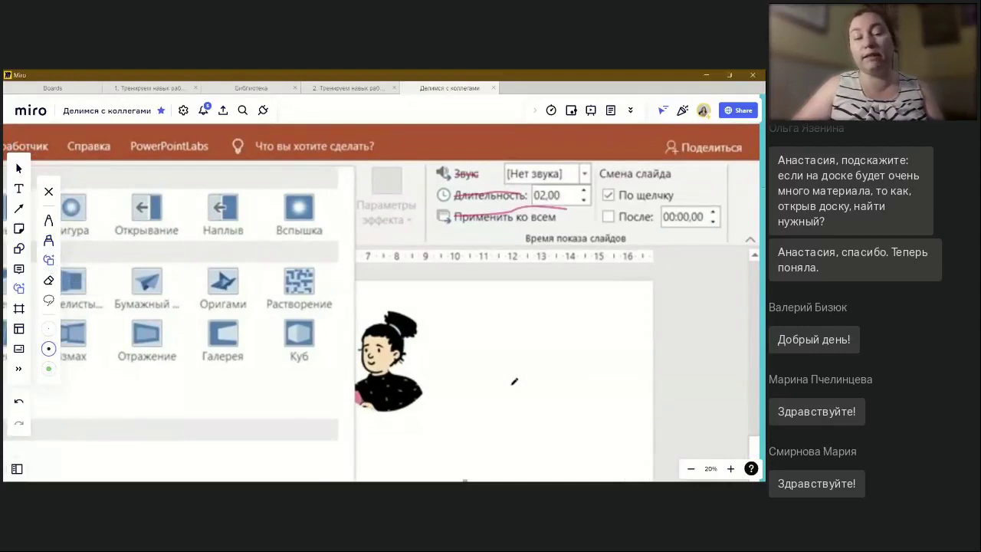
mouse_move(512, 381)
mouse_down()
mouse_move(531, 313)
mouse_move(547, 387)
mouse_move(495, 346)
mouse_move(561, 347)
mouse_move(516, 381)
mouse_up()
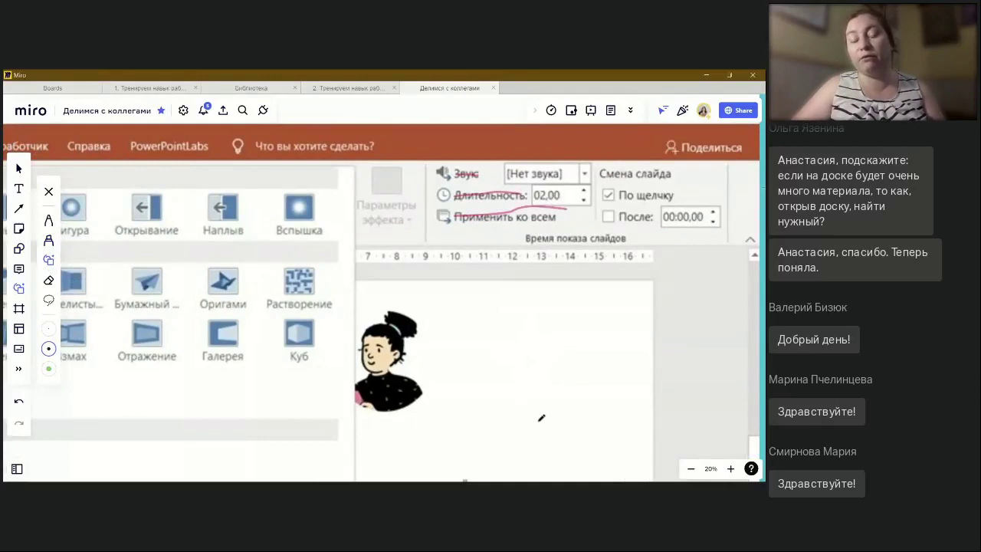
scroll(541, 418, down, 3)
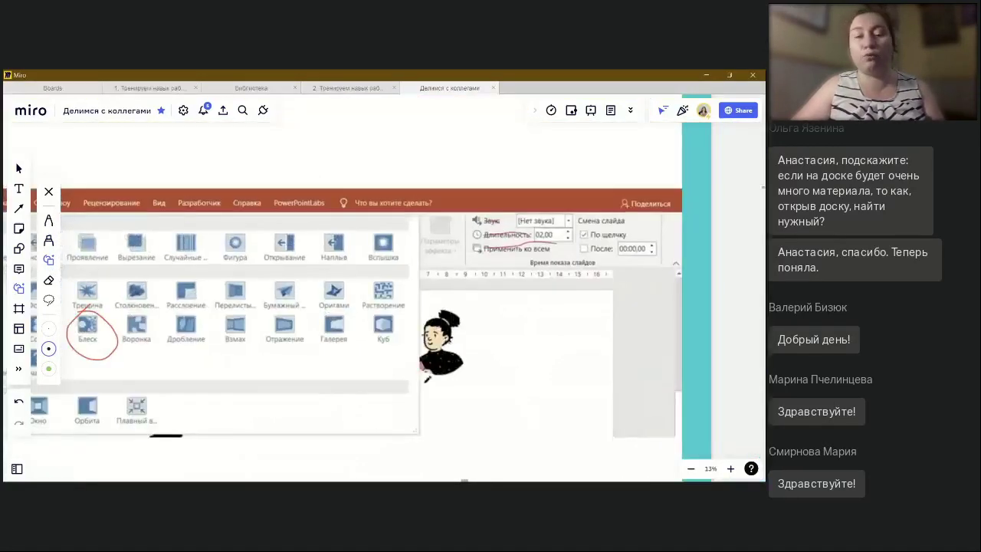
Shift the animation effects screenshot slightly to the right within Frame 25
click(20, 169)
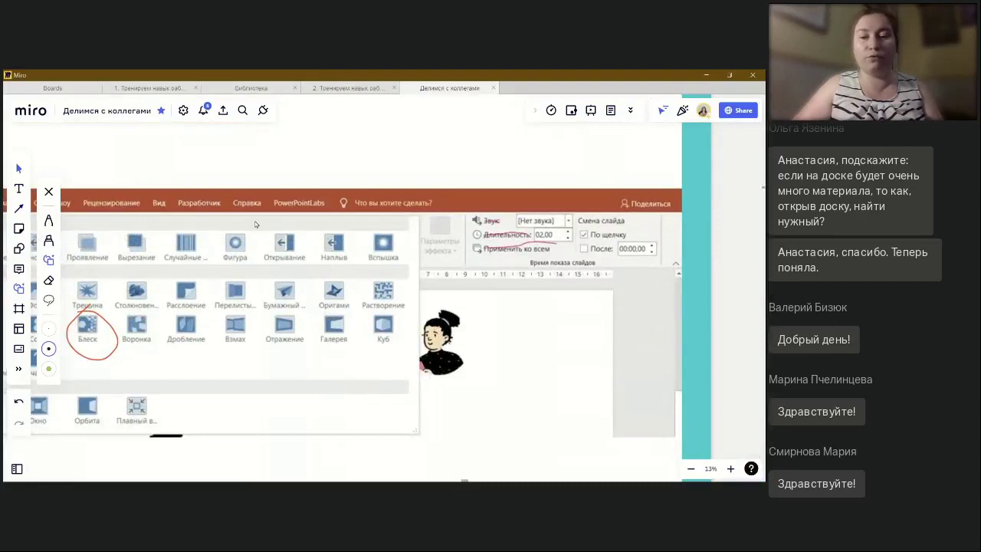
click(545, 386)
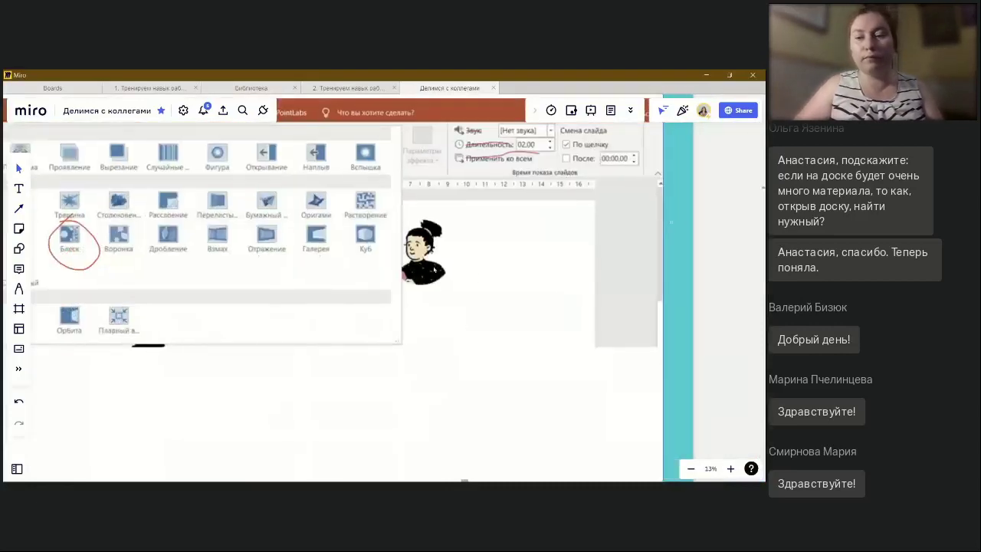
scroll(481, 273, down, 3)
scroll(481, 272, right, 5)
drag(304, 273, 491, 268)
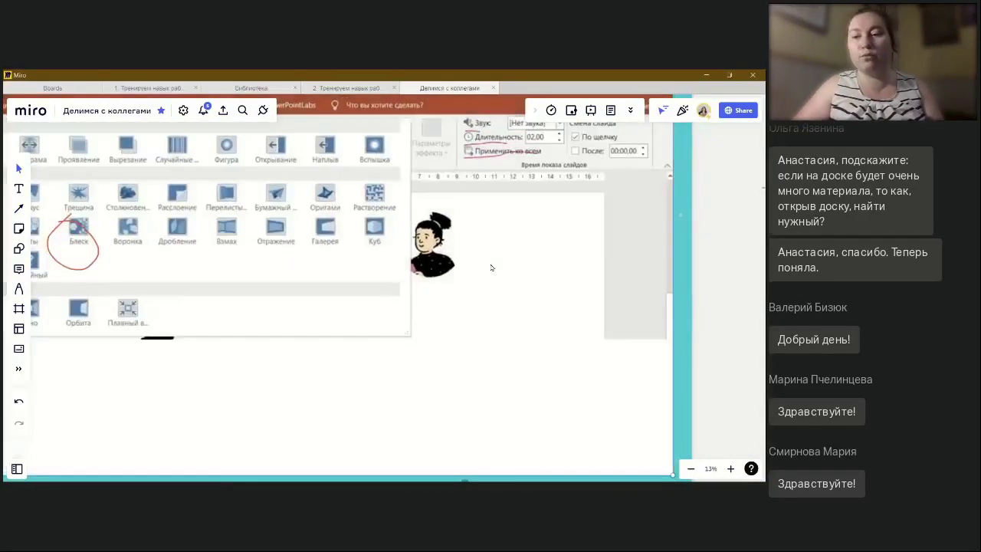
Use smart drawing to sketch a star, a rectangle and an ellipse on the empty board area to the right of Frame 25
scroll(491, 267, right, 10)
click(19, 289)
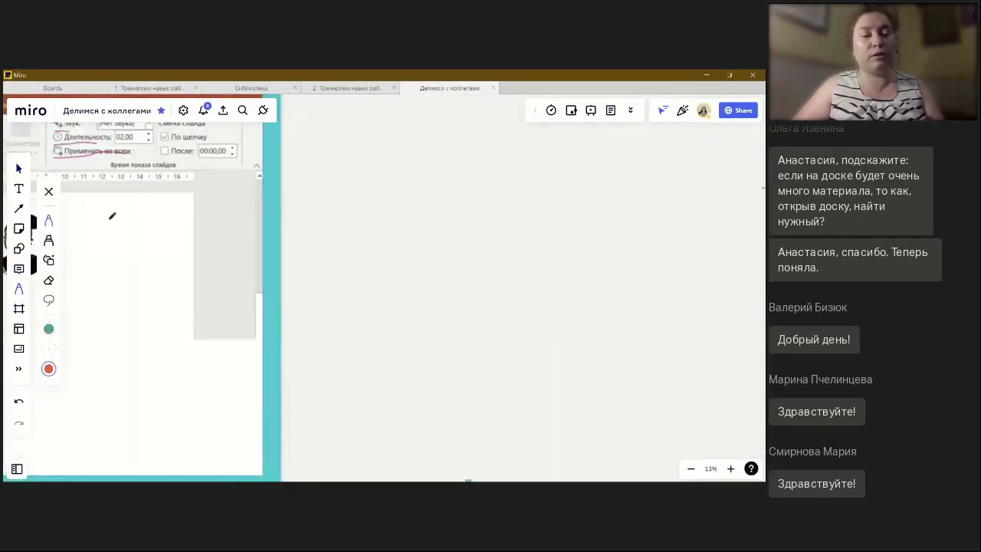
click(49, 260)
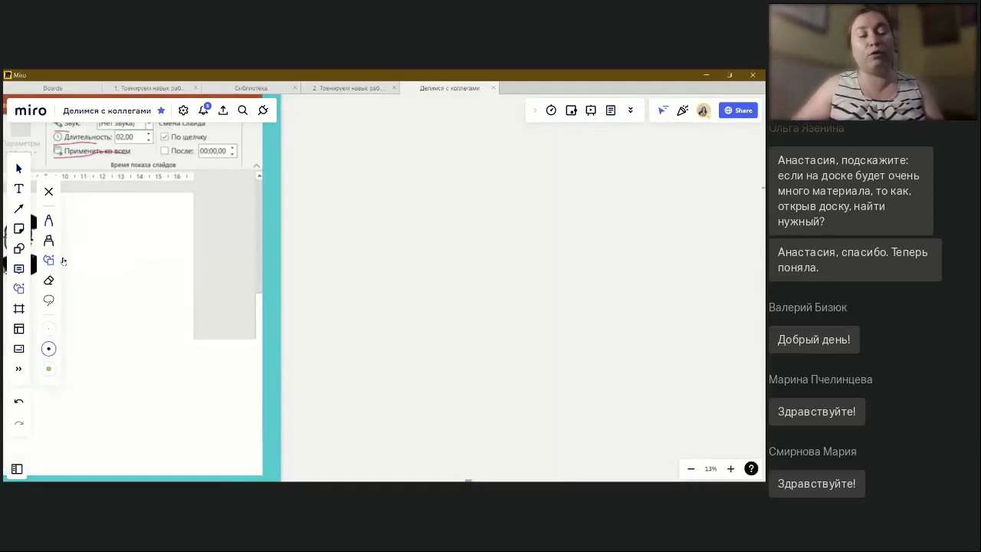
mouse_move(428, 293)
mouse_down()
mouse_move(440, 191)
mouse_move(476, 258)
mouse_move(490, 197)
mouse_move(439, 287)
mouse_up()
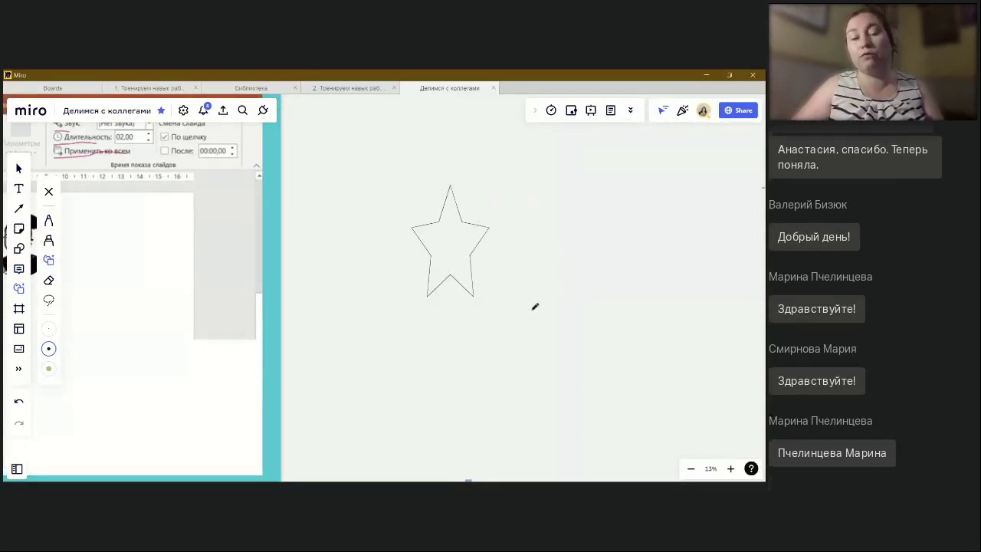
mouse_move(519, 296)
mouse_down()
mouse_move(518, 256)
mouse_move(582, 248)
mouse_move(585, 294)
mouse_move(519, 292)
mouse_up()
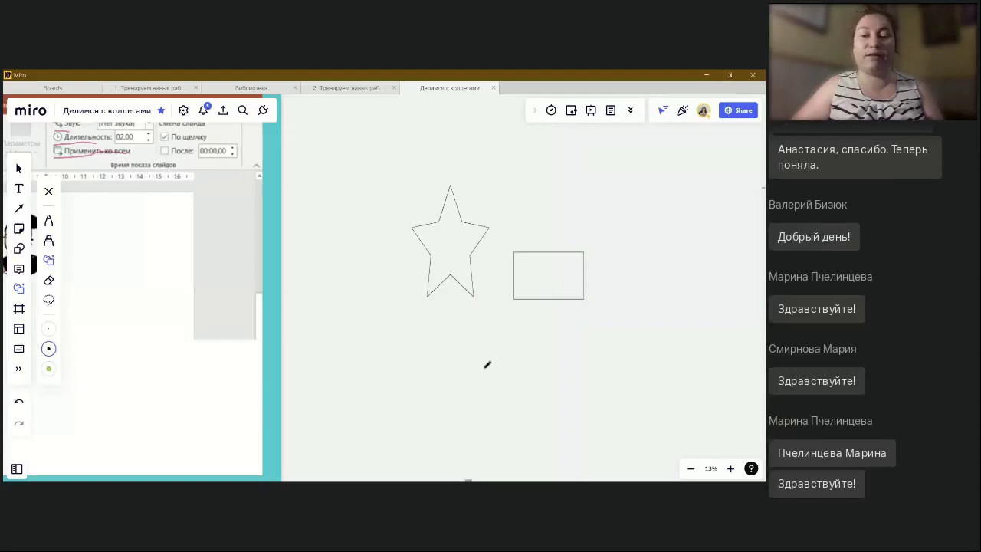
mouse_move(403, 317)
mouse_down()
mouse_move(438, 352)
mouse_move(445, 319)
mouse_move(425, 309)
mouse_up()
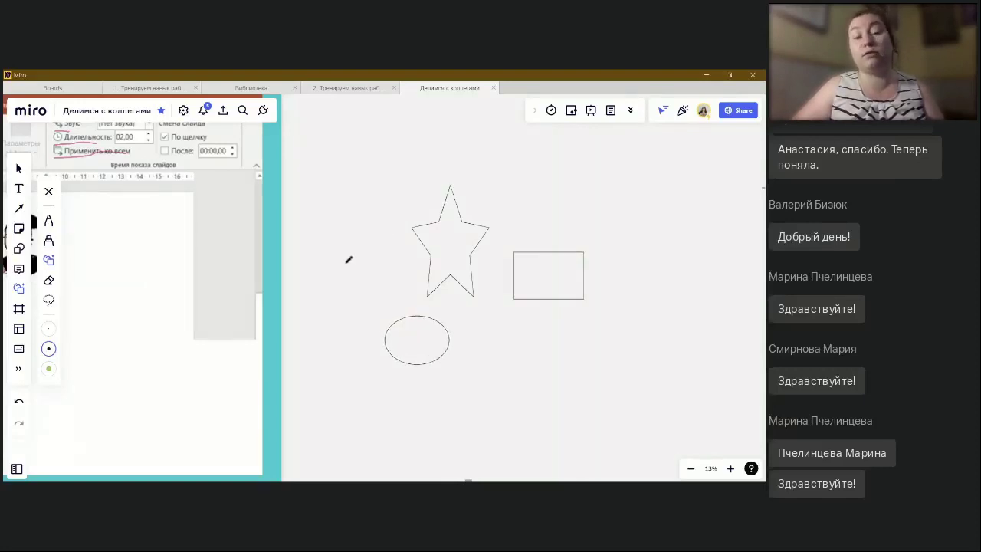
Present the board from Frame 25 back to the Презентация frame, and leave the presentation
scroll(349, 260, left, 5)
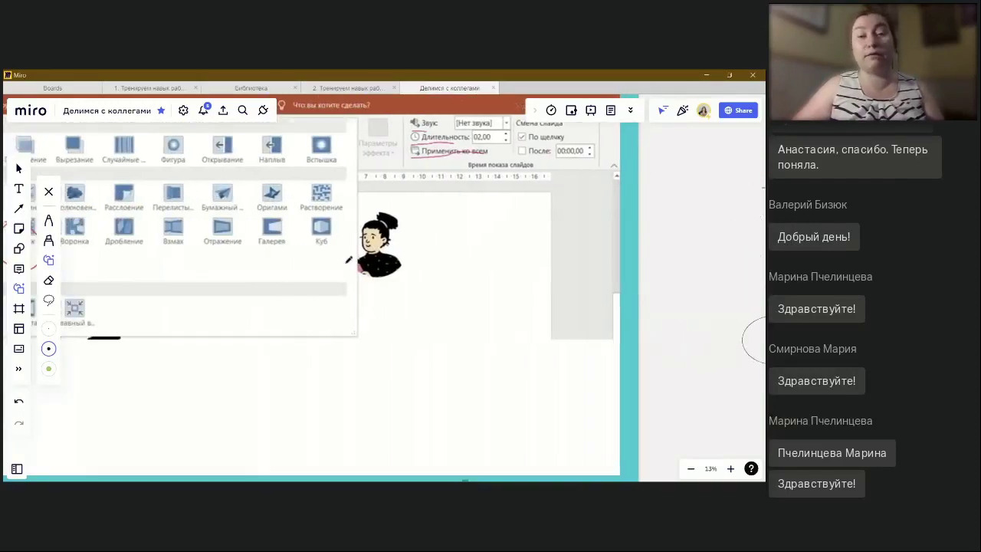
click(591, 111)
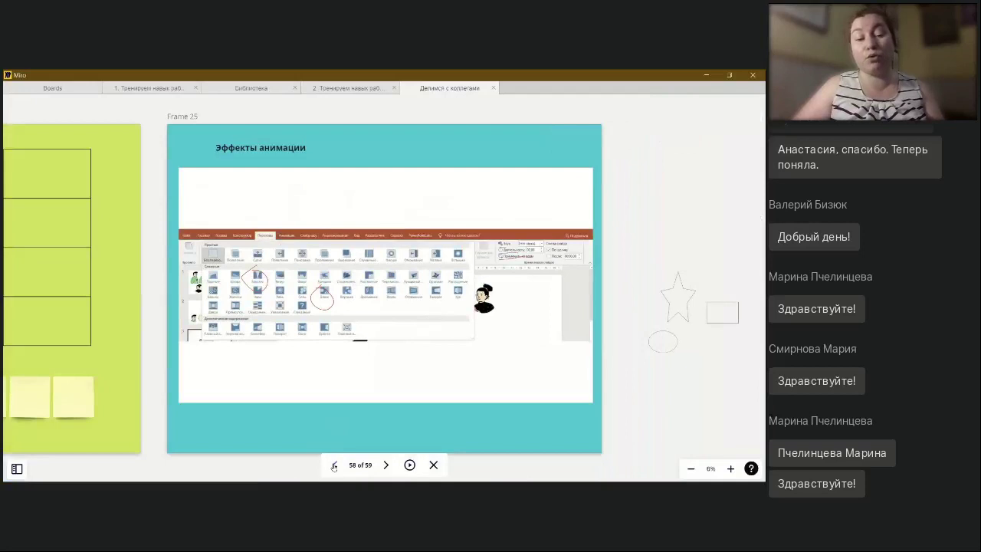
click(334, 466)
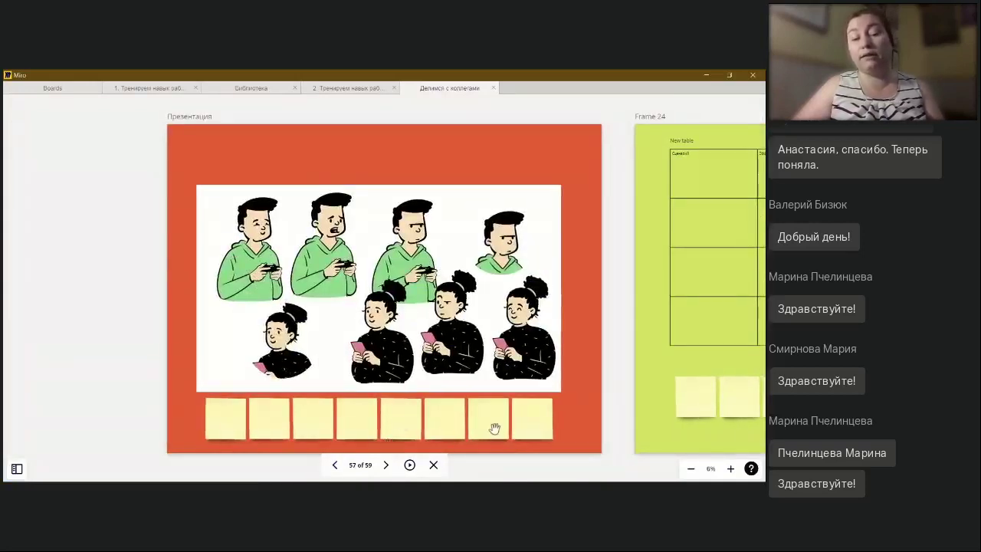
click(433, 465)
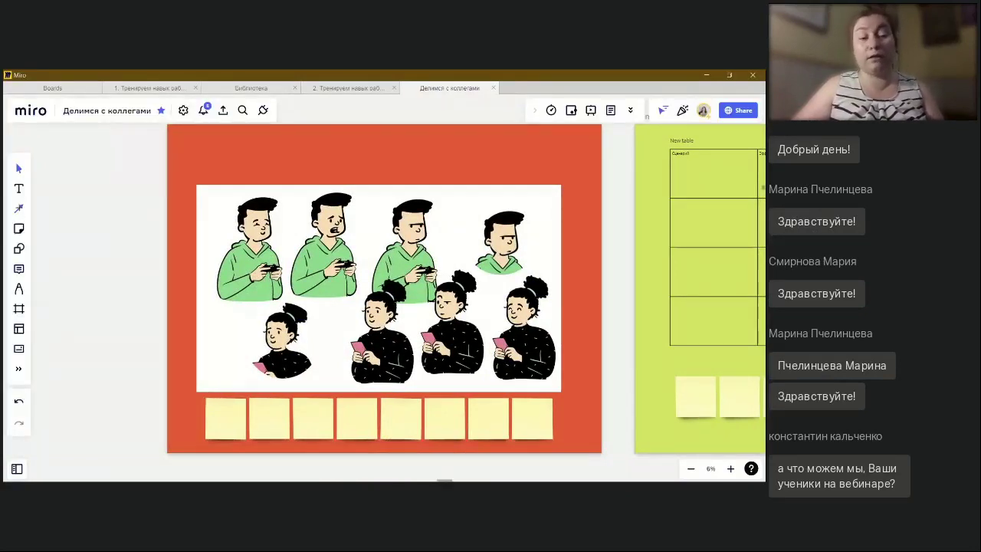
Connect the first sticky note to the first character in the Презентация frame with a curved line and set its thickness to the maximum
click(19, 208)
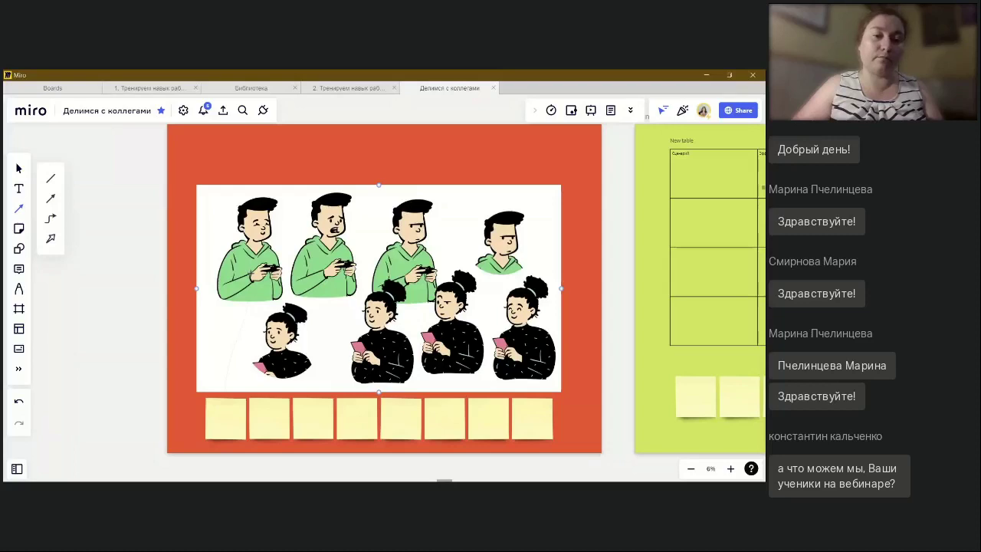
click(213, 229)
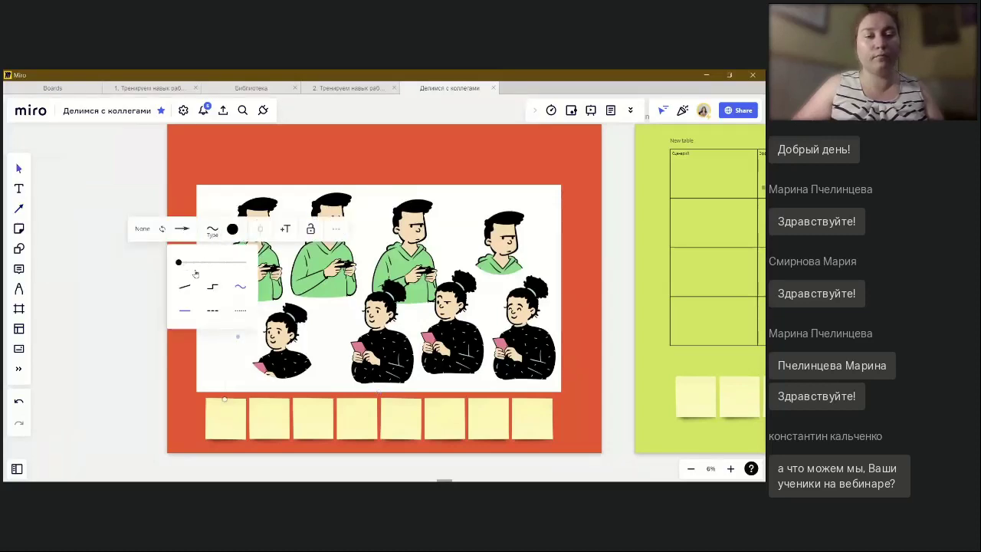
drag(179, 262, 255, 270)
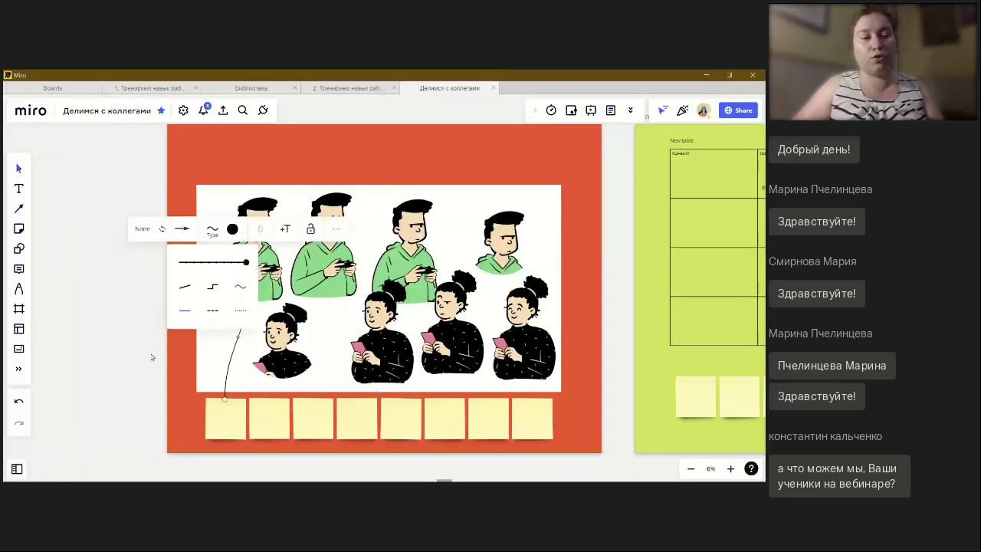
Connect the fourth sticky note to the lower-left woman and extend a line from the seventh note toward the women above it
click(358, 419)
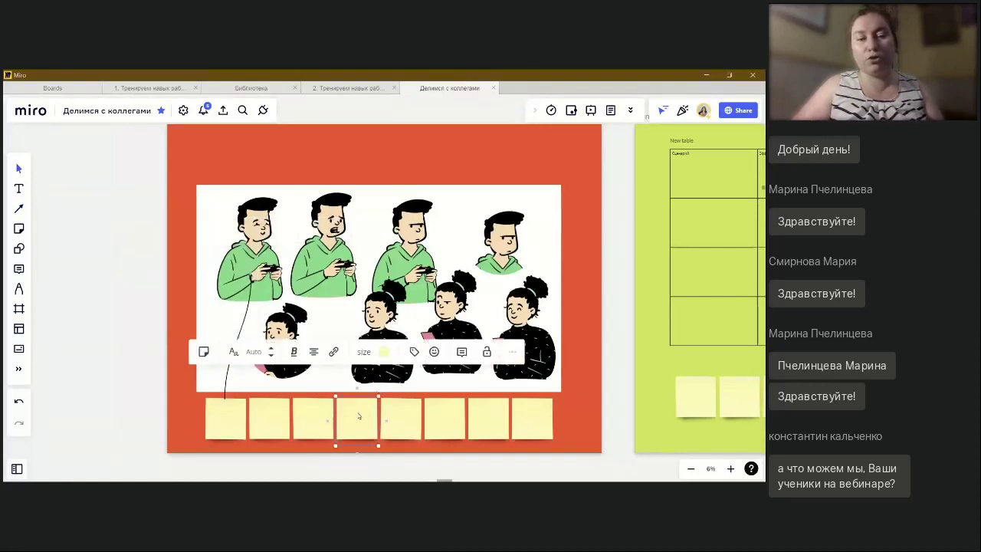
drag(358, 398, 313, 371)
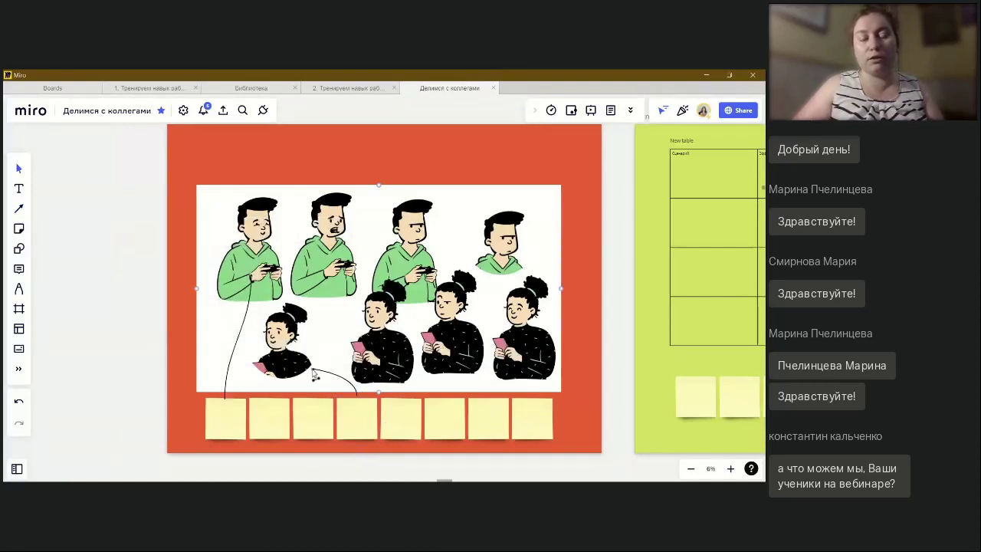
click(487, 406)
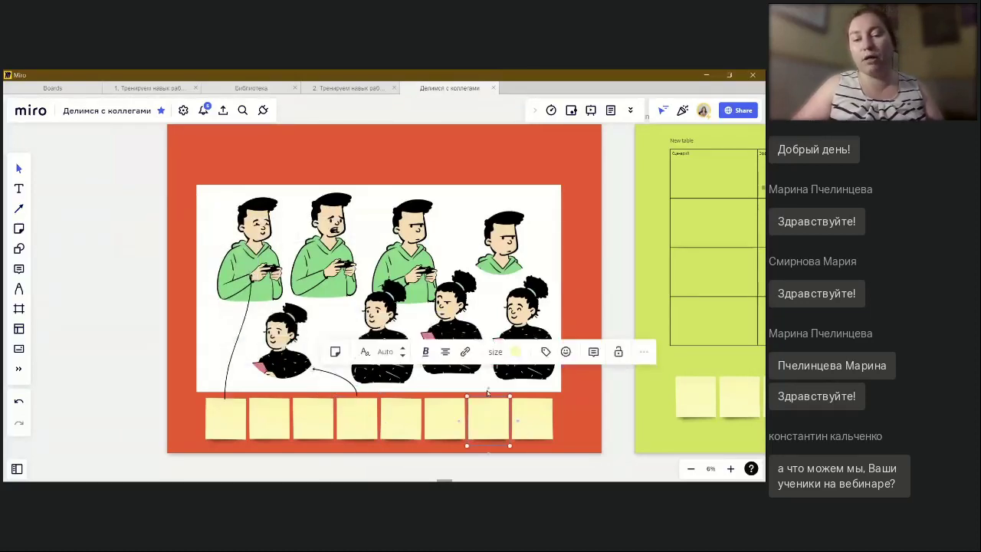
drag(488, 396, 489, 373)
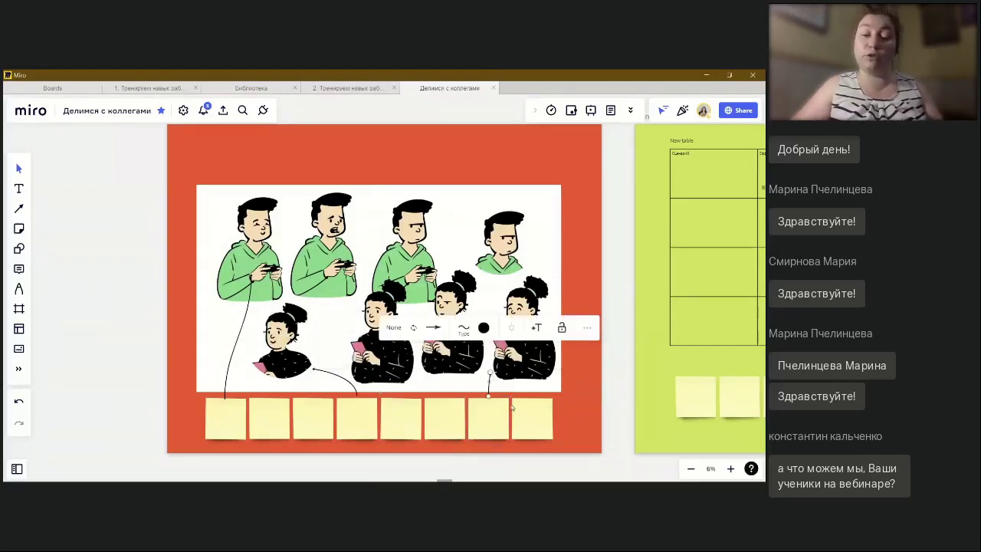
click(115, 335)
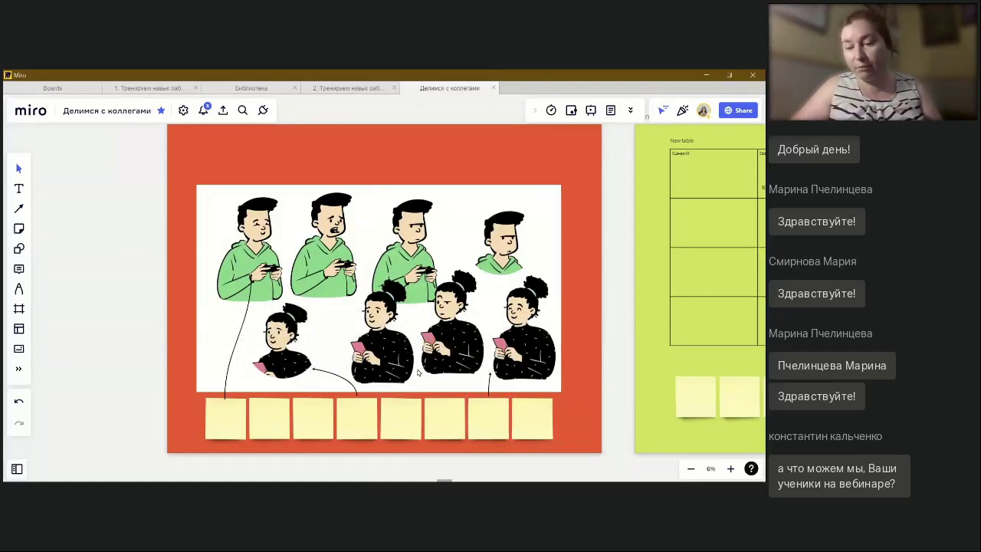
Place sticky notes in row 2 under "Эффект" and row 3's last column of the Frame 24 table, and one in its shortened bottom row's first cell
scroll(418, 373, right, 10)
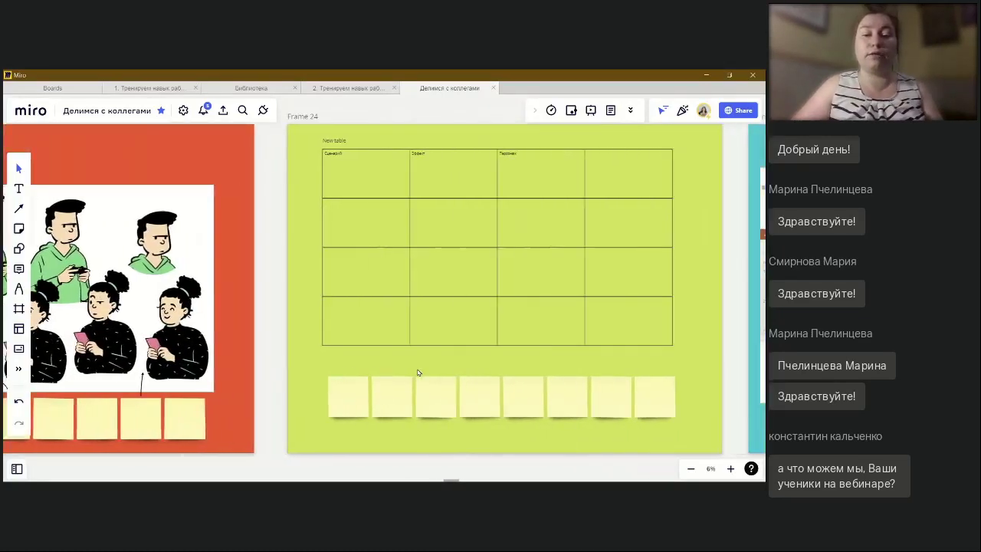
drag(323, 407, 327, 234)
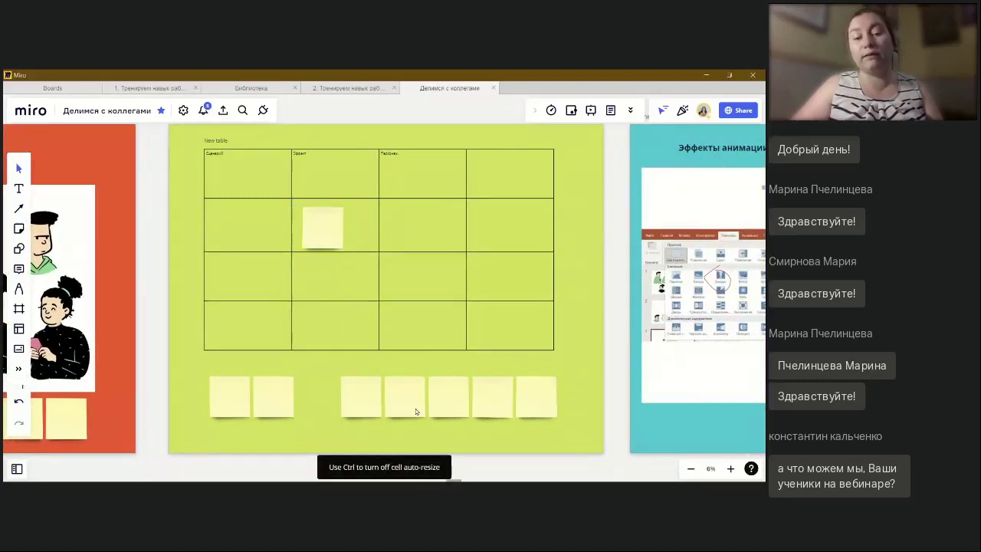
drag(415, 408, 512, 288)
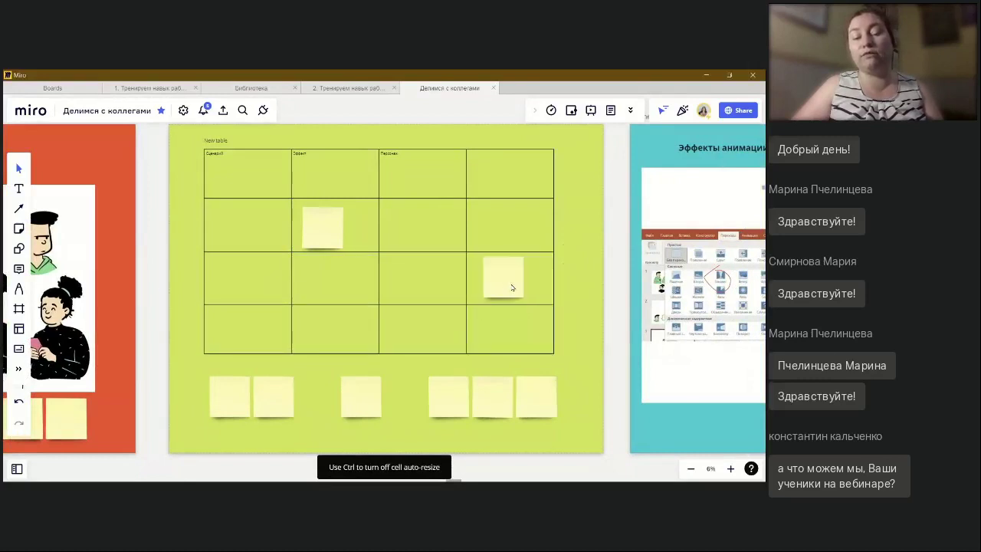
drag(422, 354, 423, 323)
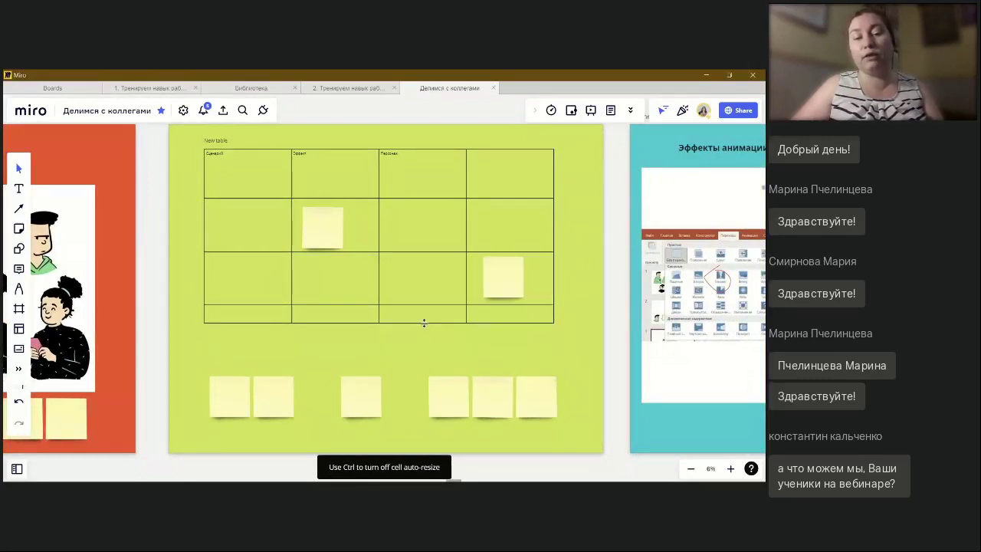
drag(233, 402, 256, 335)
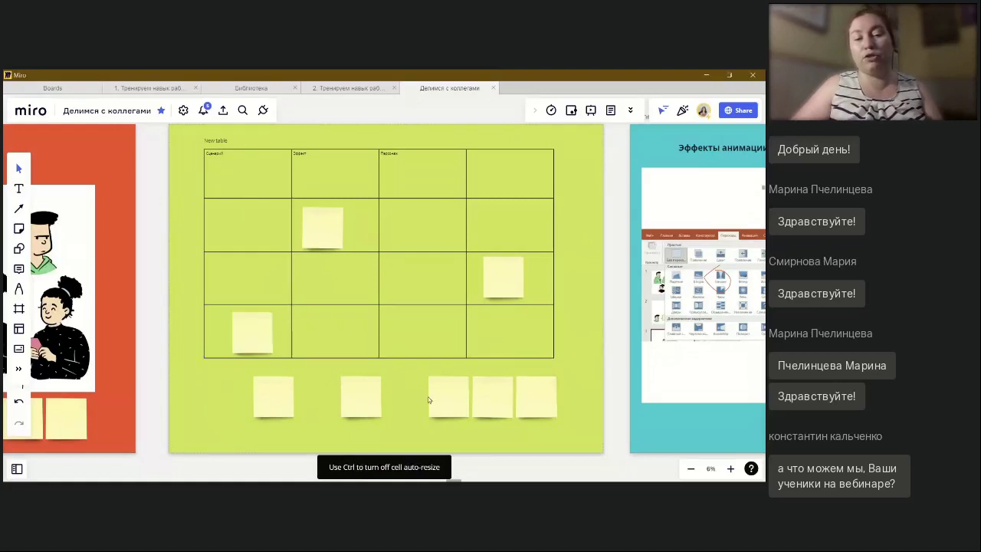
Place the three rightmost sticky notes from beneath the table together in row 2 under "Персонаж"
drag(498, 410, 407, 241)
drag(451, 403, 450, 229)
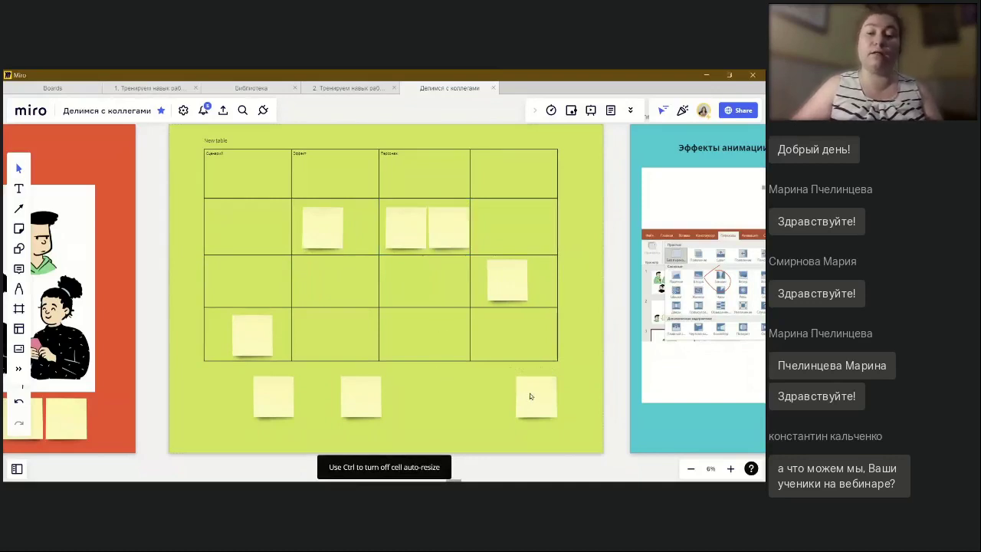
drag(529, 396, 427, 266)
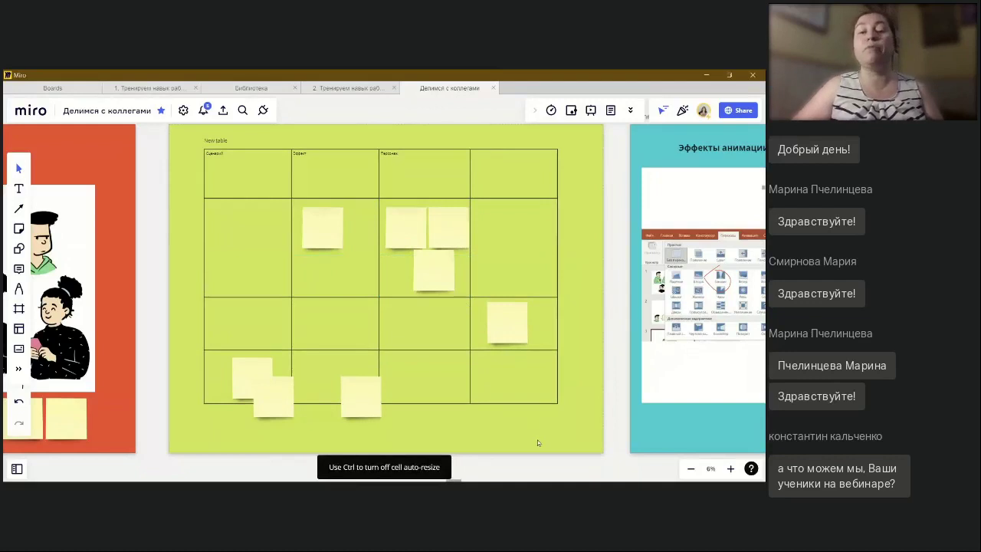
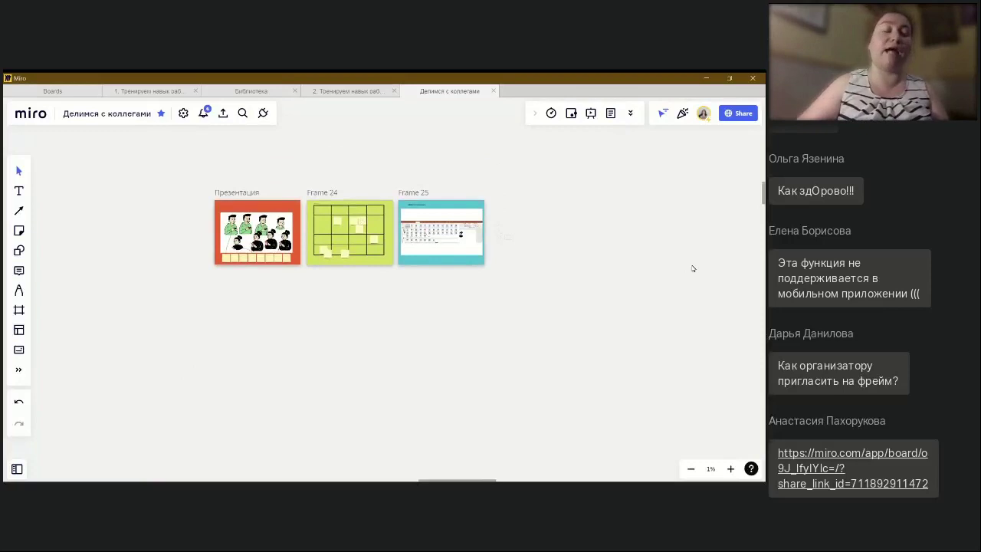
Examine the characters in the Презентация frame at different zoom levels, including 100% and 400%
scroll(373, 165, up, 1)
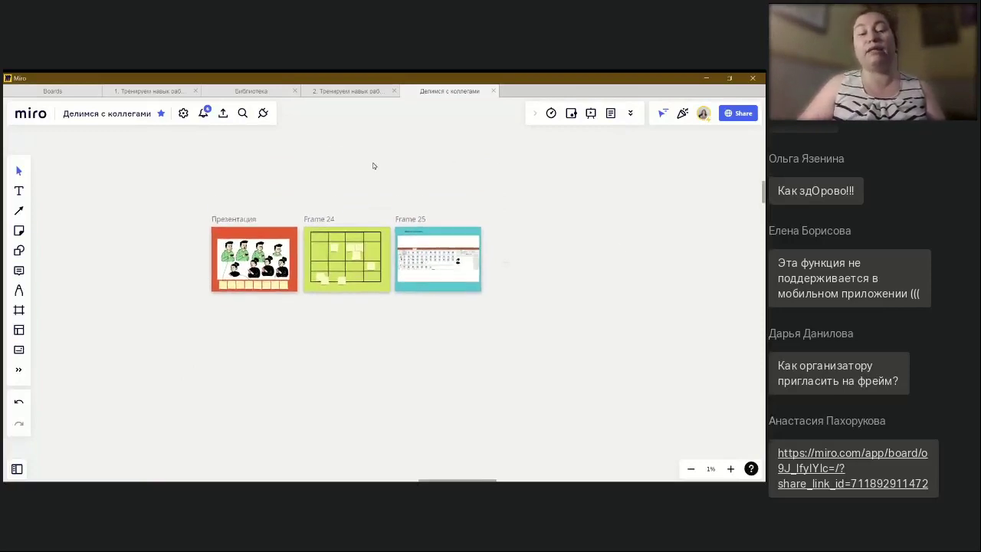
scroll(373, 166, down, 2)
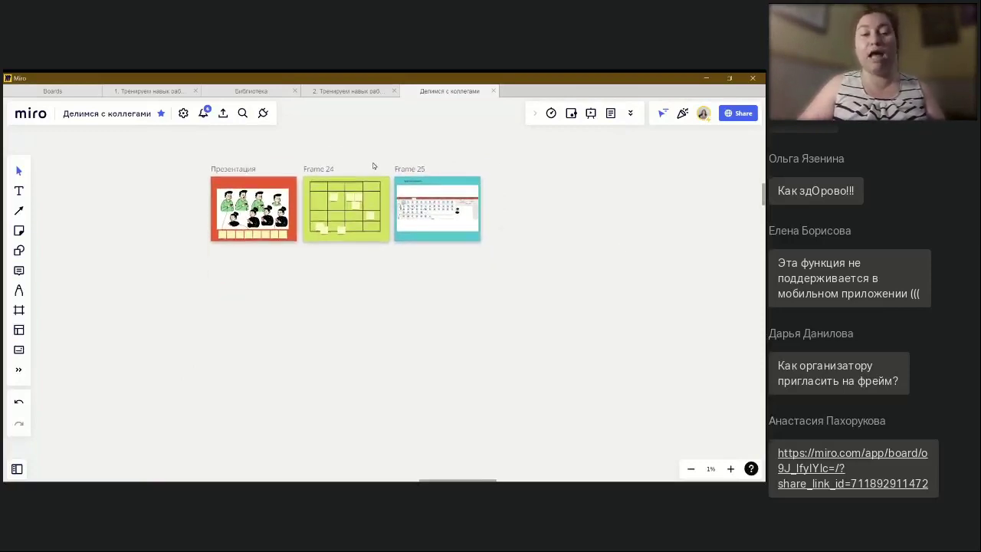
scroll(207, 206, up, 5)
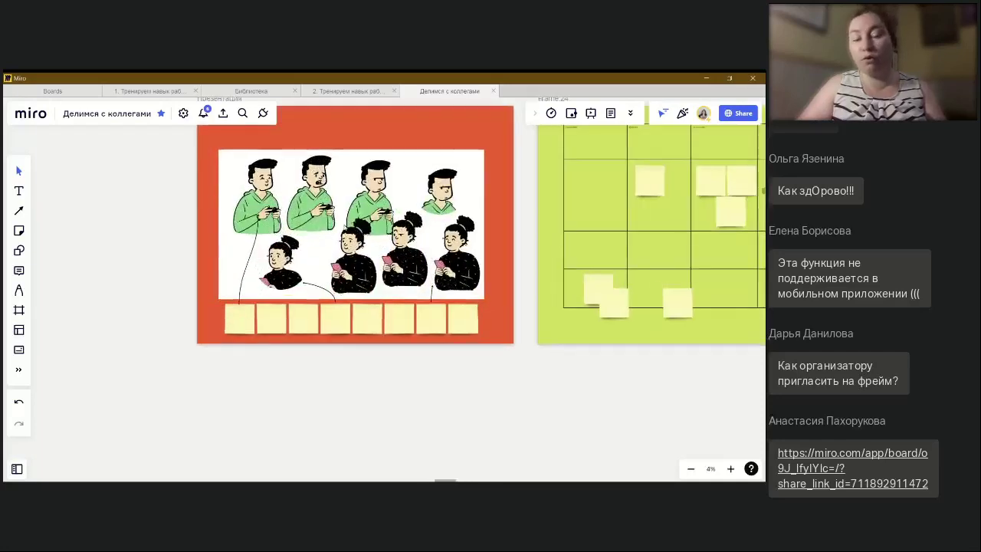
scroll(351, 232, up, 6)
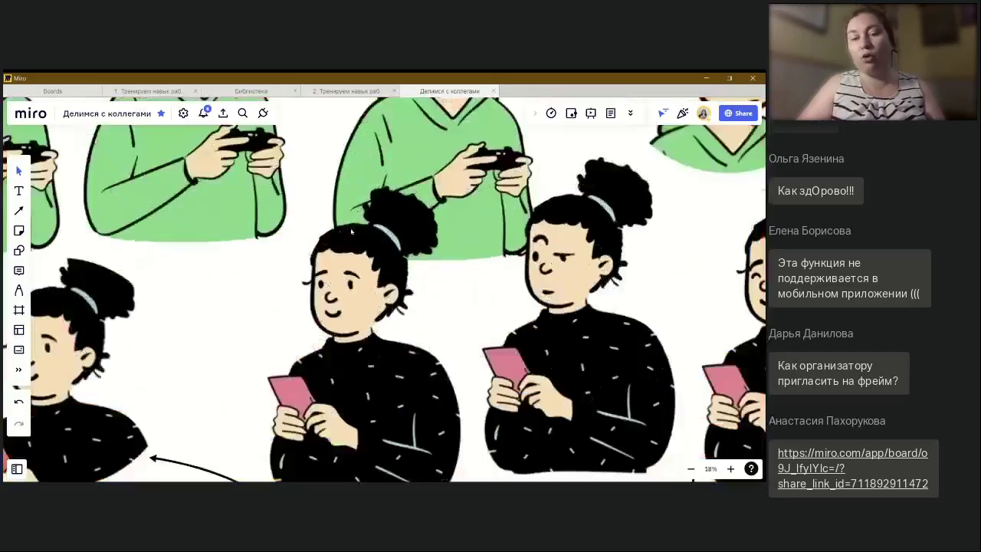
scroll(351, 232, up, 6)
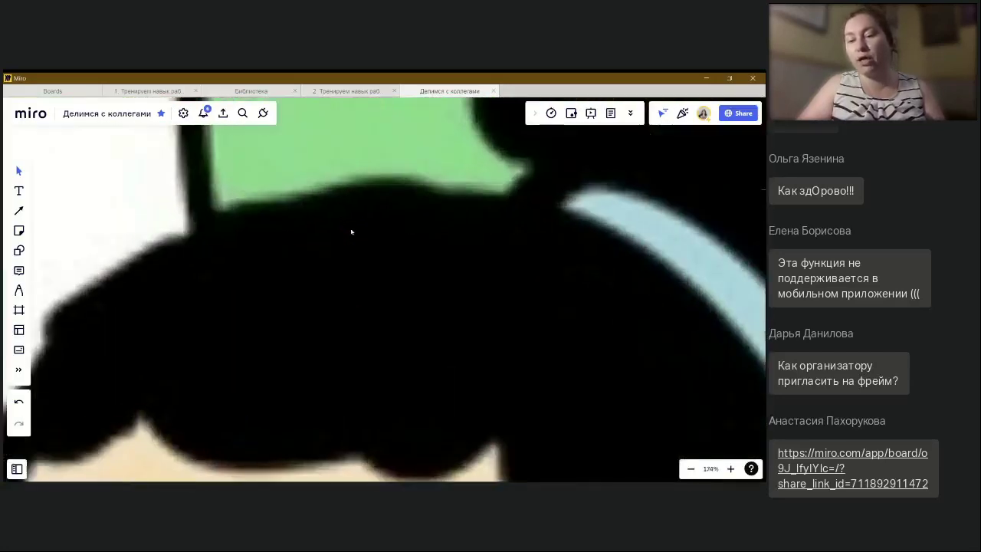
scroll(351, 232, down, 3)
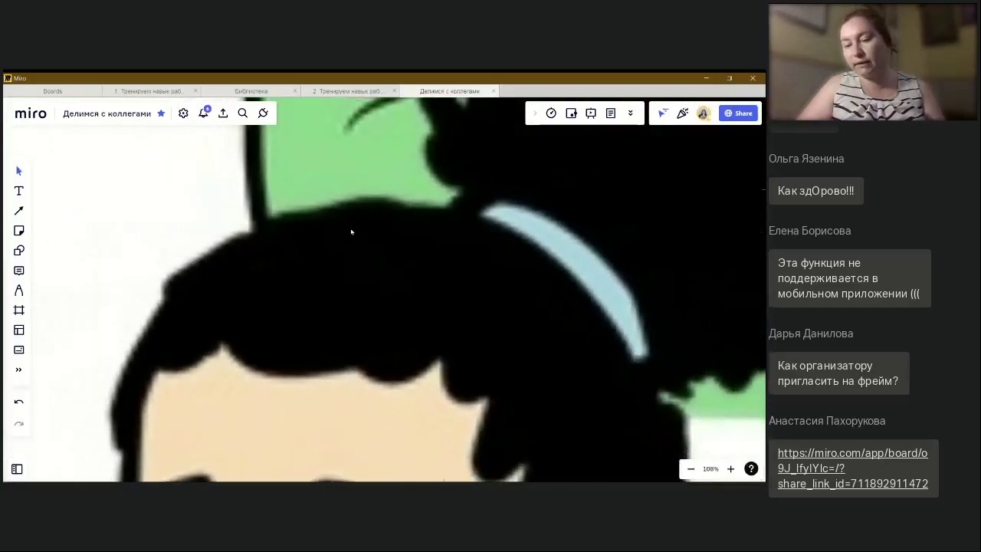
click(690, 469)
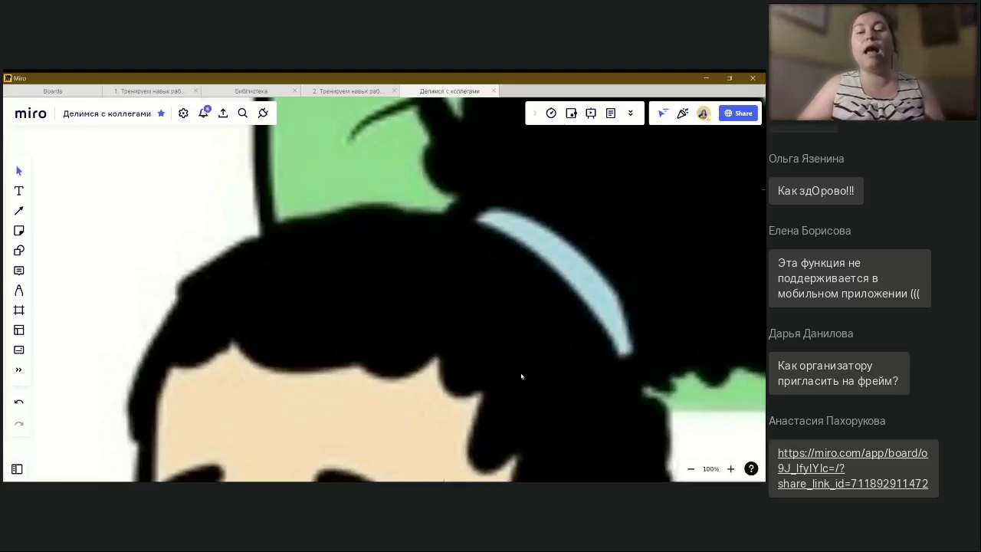
scroll(461, 348, up, 7)
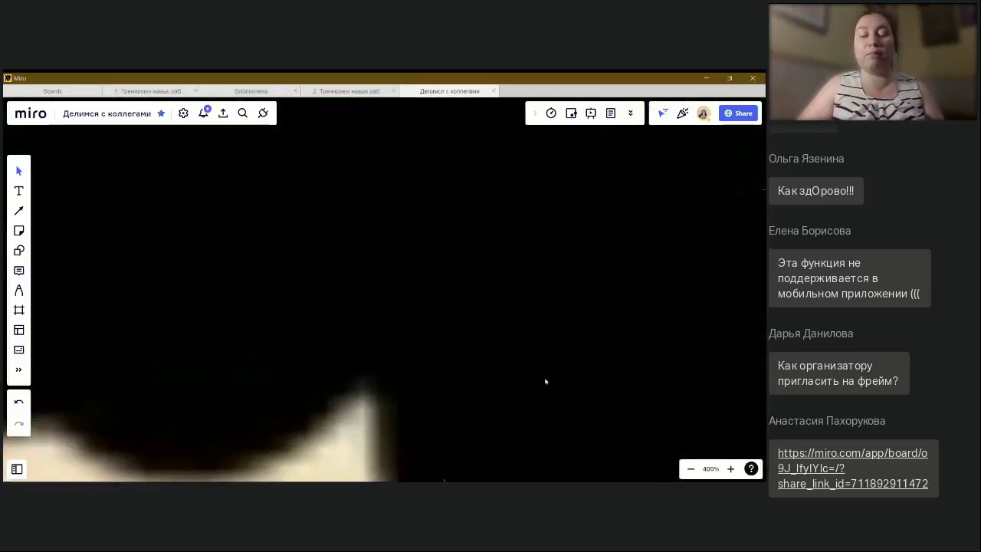
scroll(539, 374, down, 12)
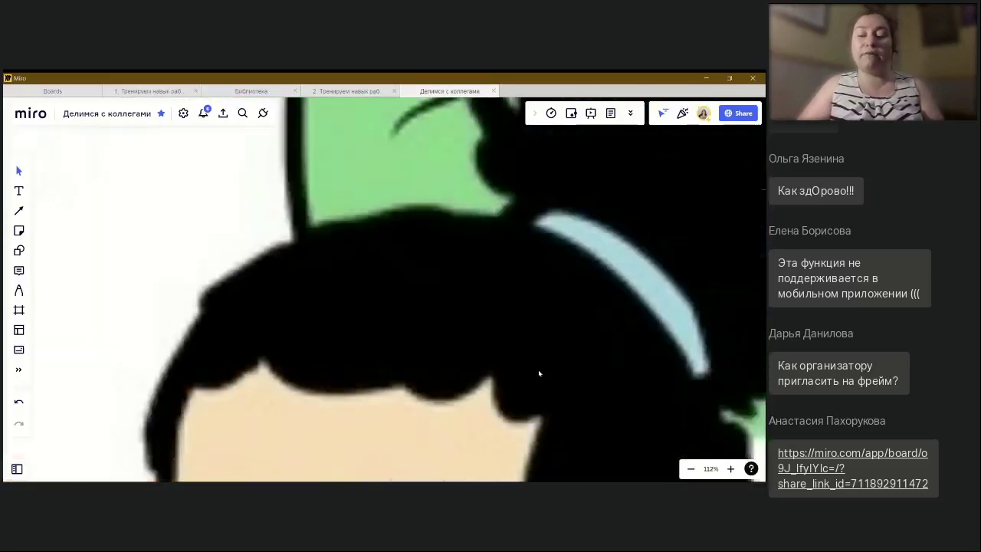
scroll(539, 373, down, 10)
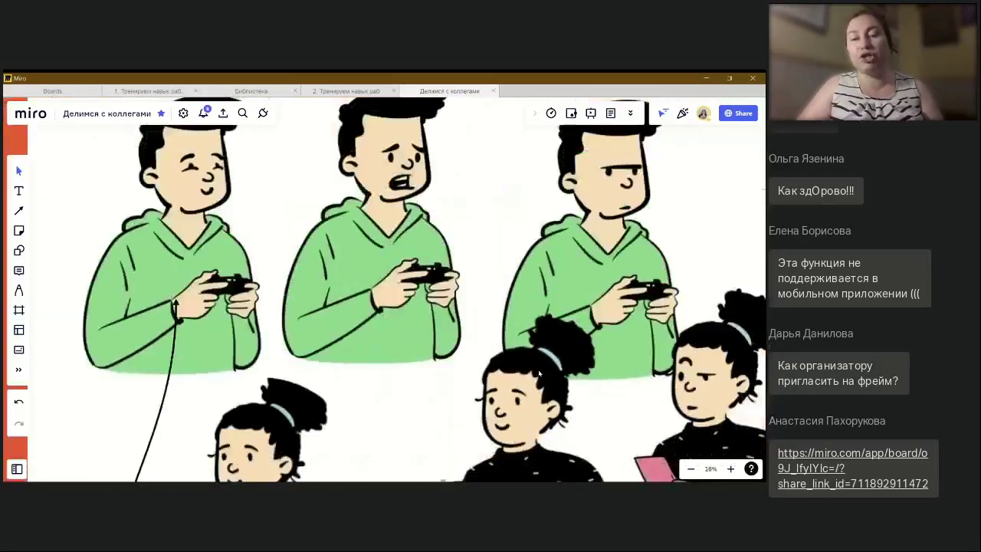
scroll(539, 373, down, 6)
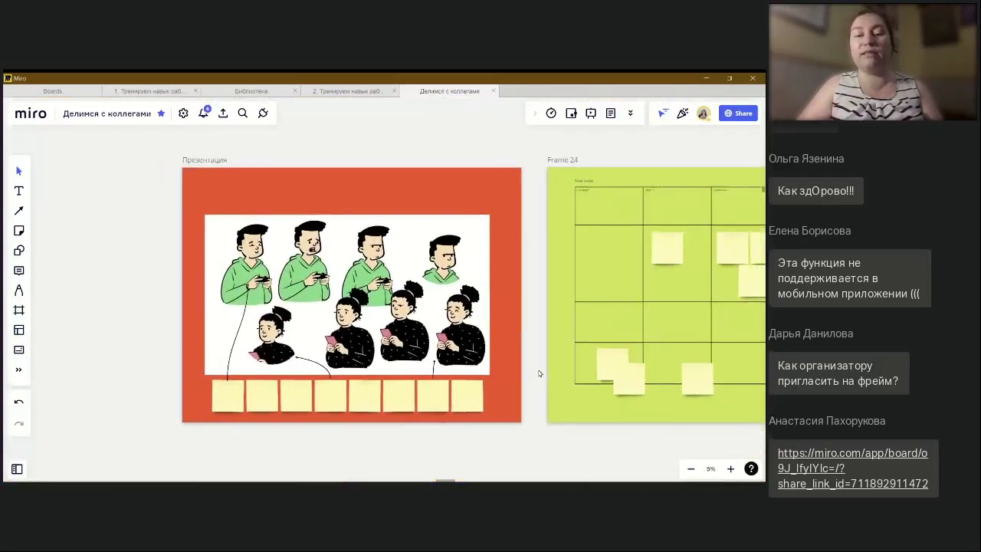
Place a red sticky note on the empty area below the three frames and shrink it to about half its size
scroll(539, 373, right, 1)
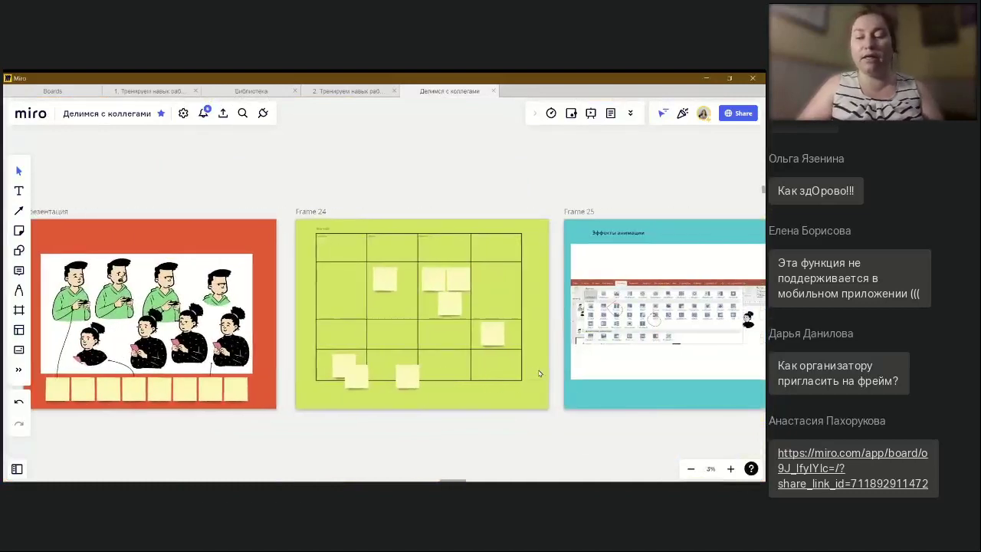
scroll(522, 365, down, 3)
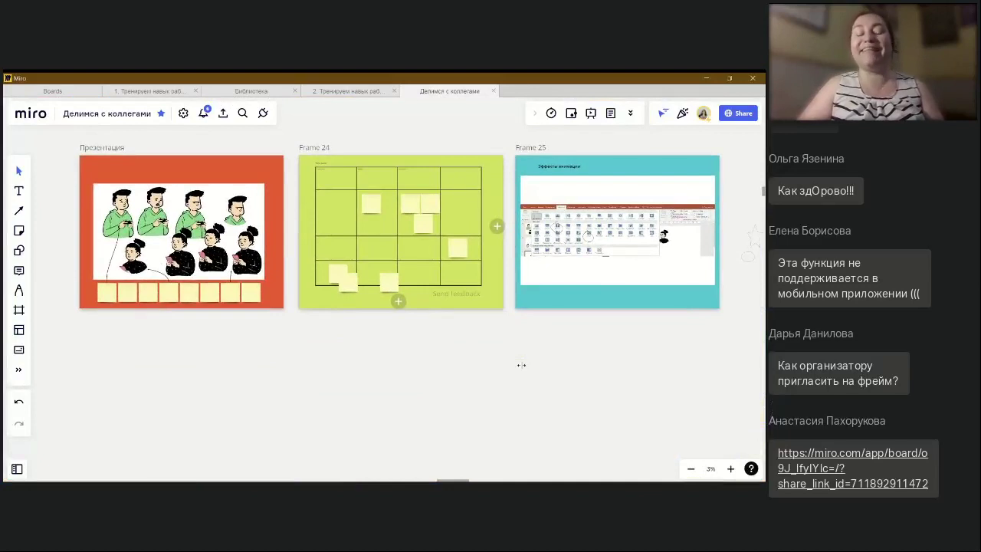
scroll(521, 365, down, 5)
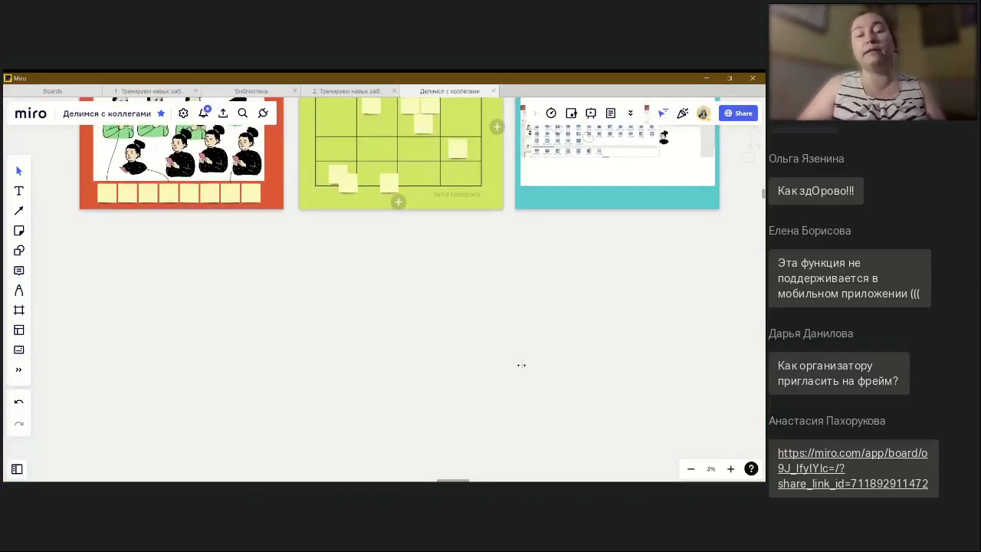
scroll(521, 365, down, 2)
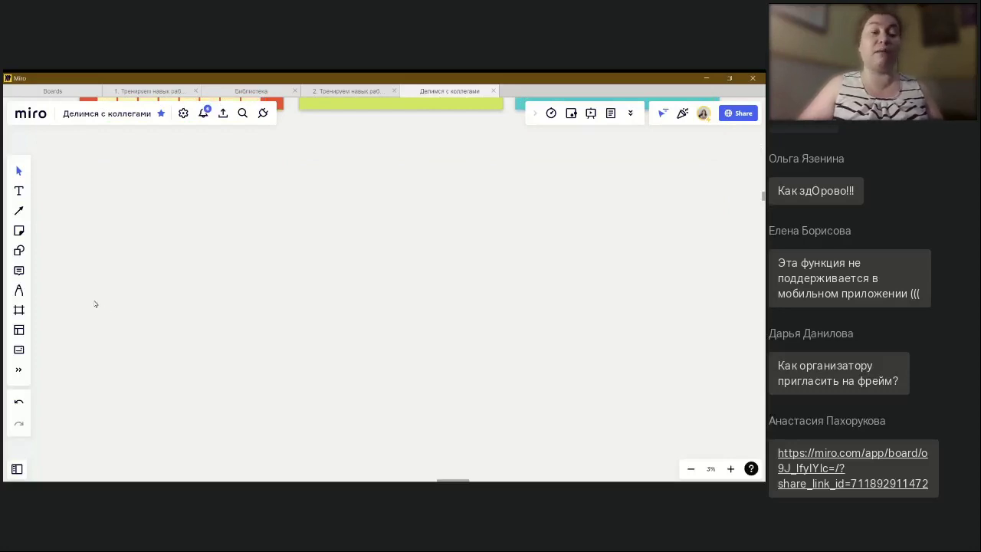
scroll(89, 296, down, 2)
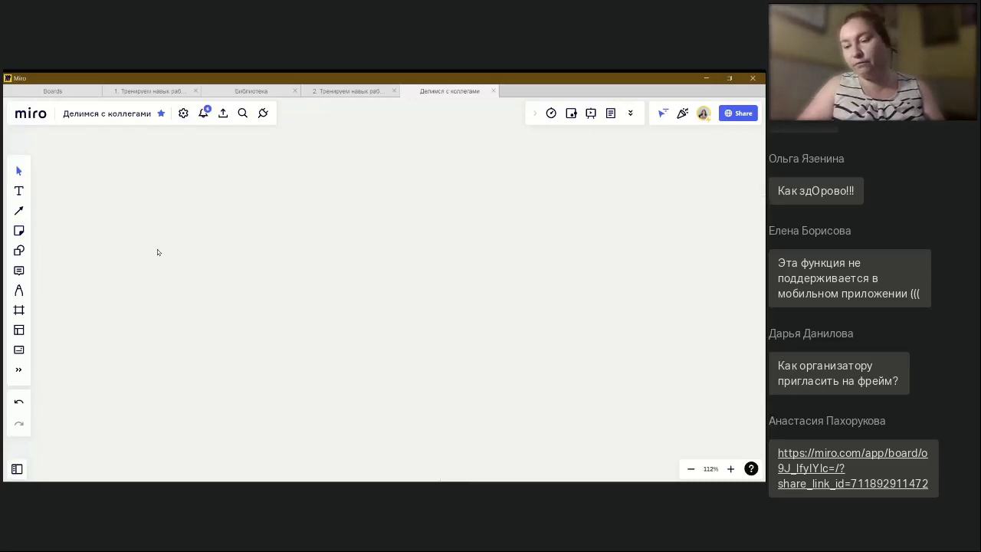
click(691, 469)
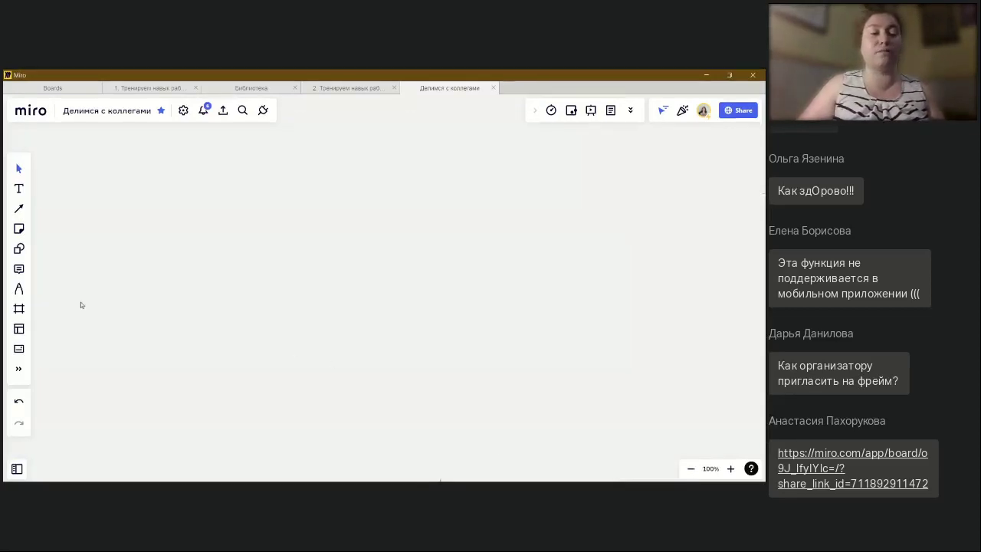
click(19, 228)
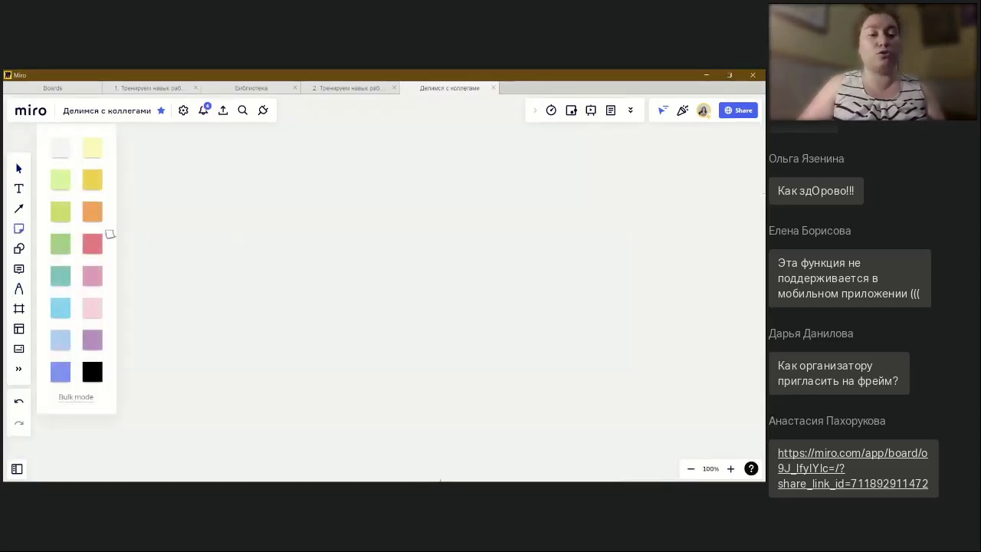
click(92, 243)
click(225, 238)
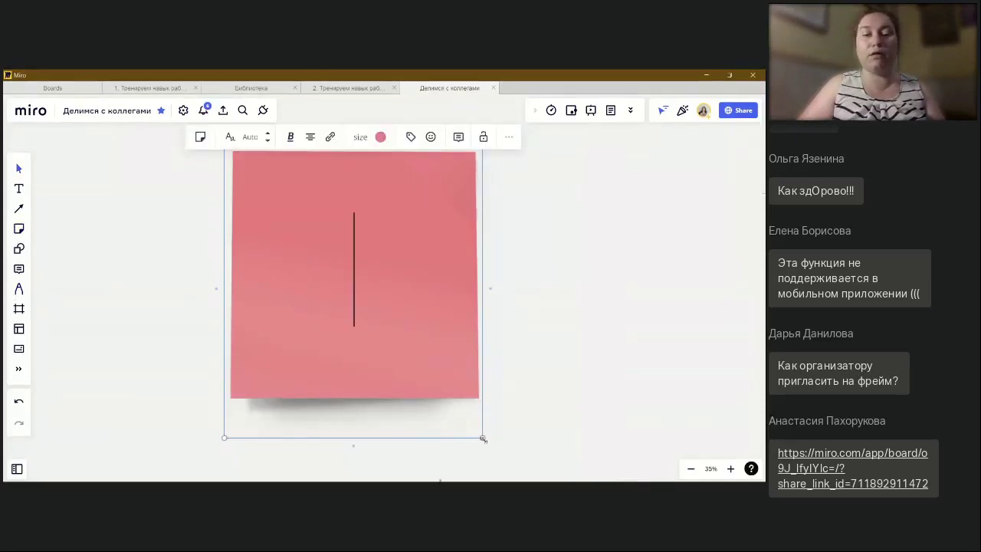
drag(482, 438, 360, 283)
click(385, 269)
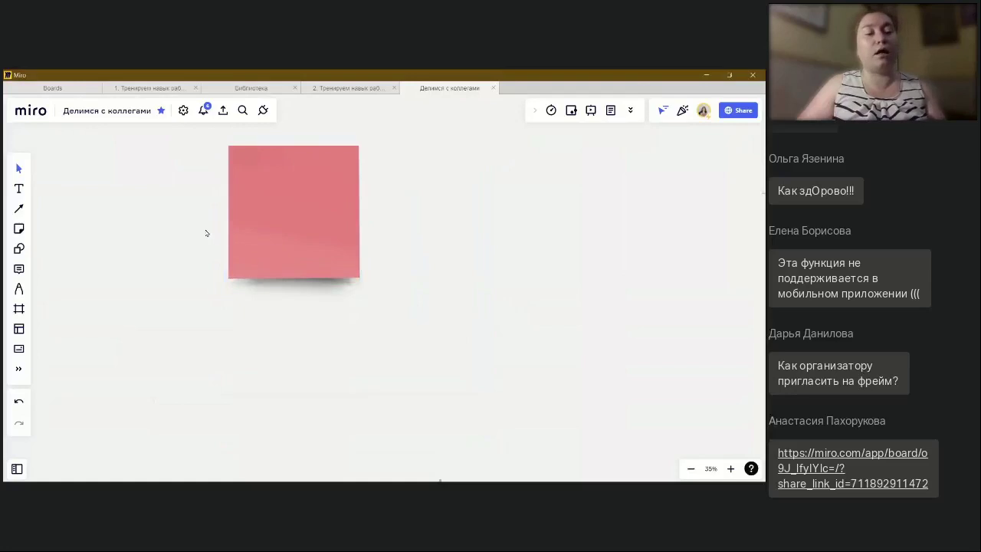
Draw a diamond about as wide as the red sticky note, overlapping its lower-right corner, and fill it with yellow
click(21, 249)
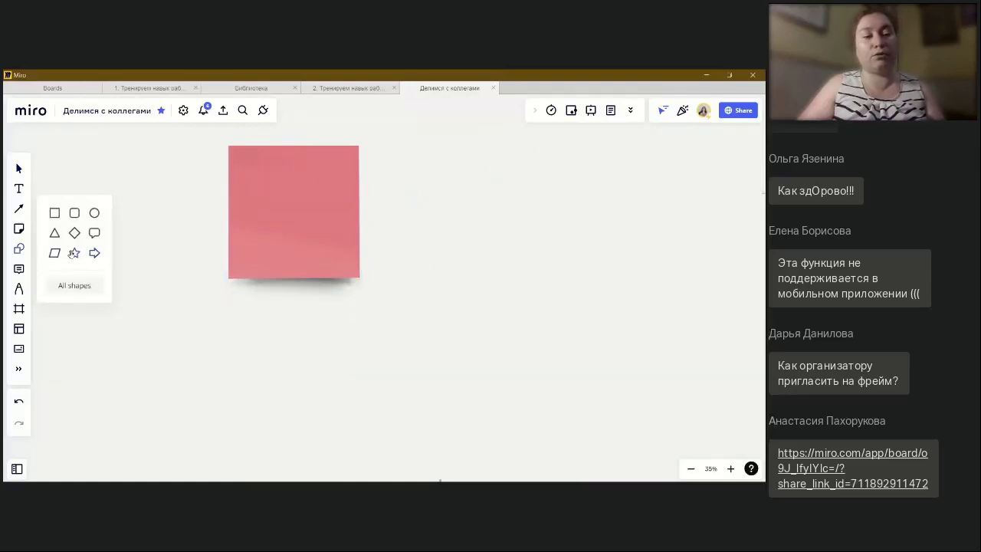
click(74, 233)
drag(443, 355, 295, 245)
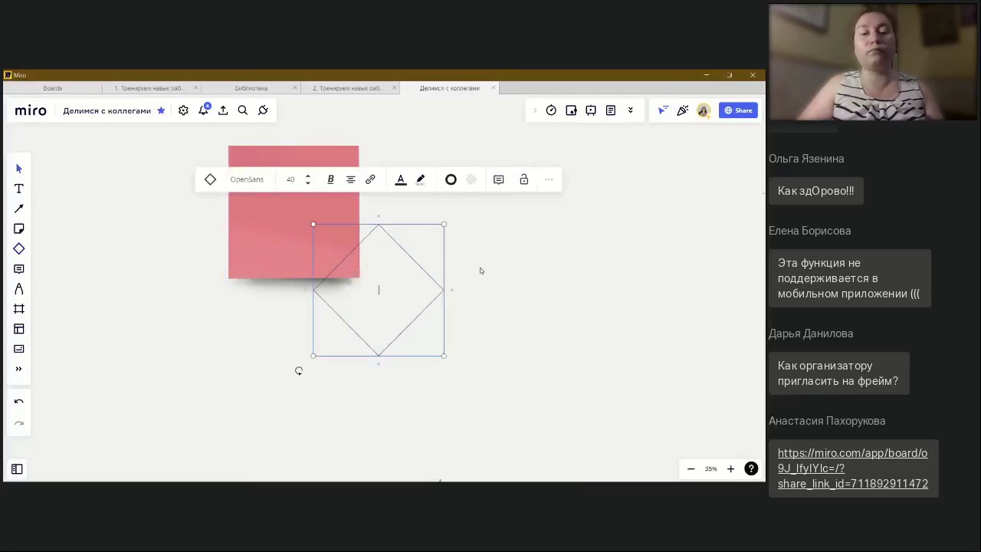
click(466, 187)
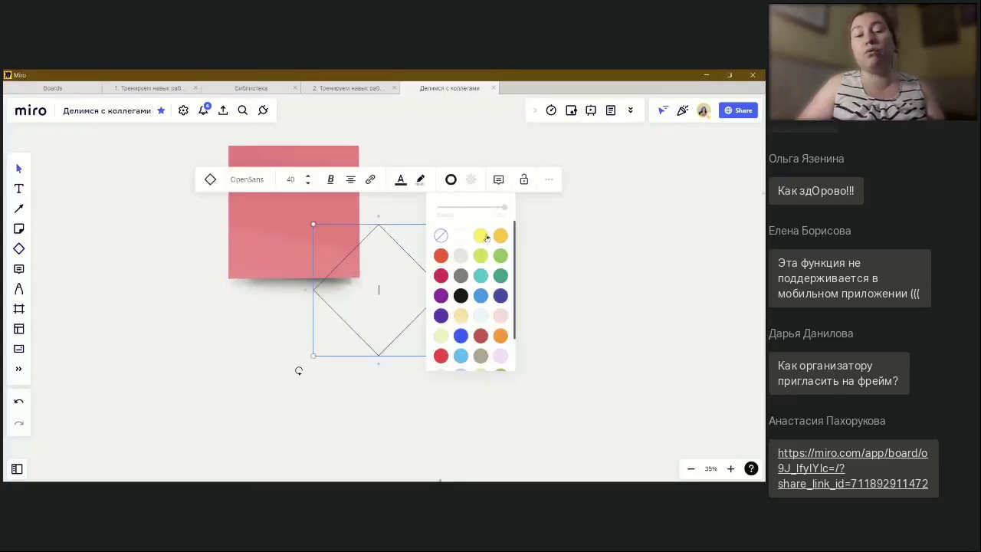
click(480, 236)
click(42, 184)
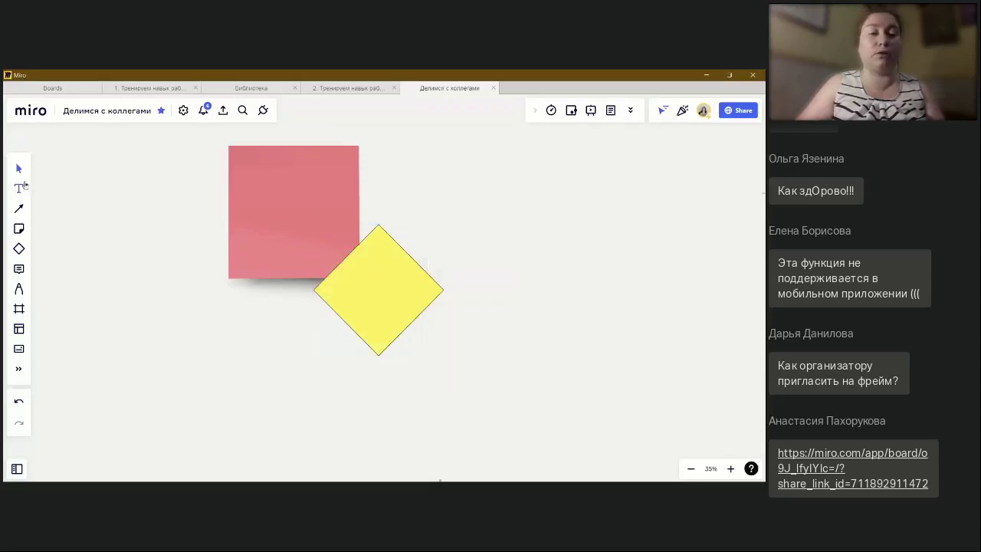
Add the text "Материалы вебинара" along the lower edge of the red sticky note, across the yellow diamond
click(19, 189)
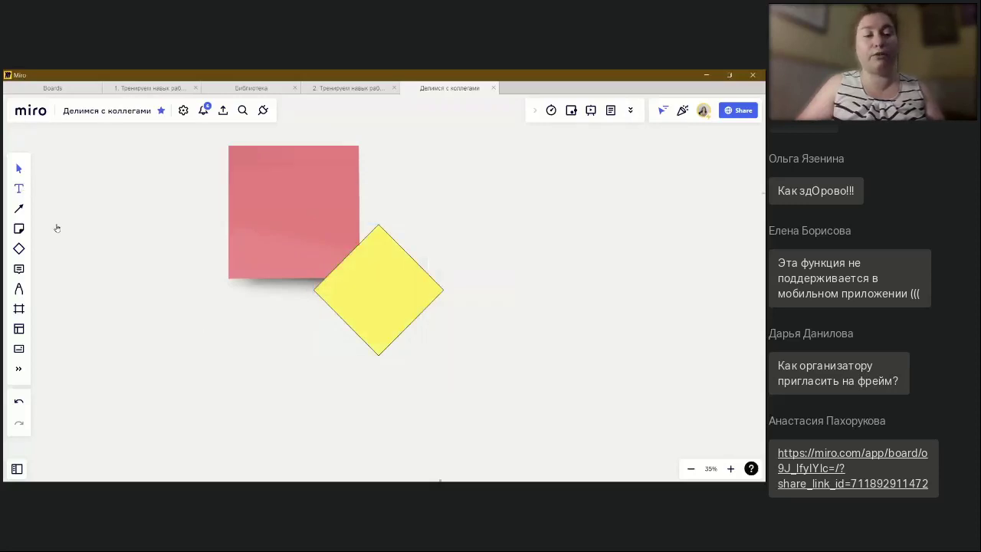
click(219, 309)
text(Матери)
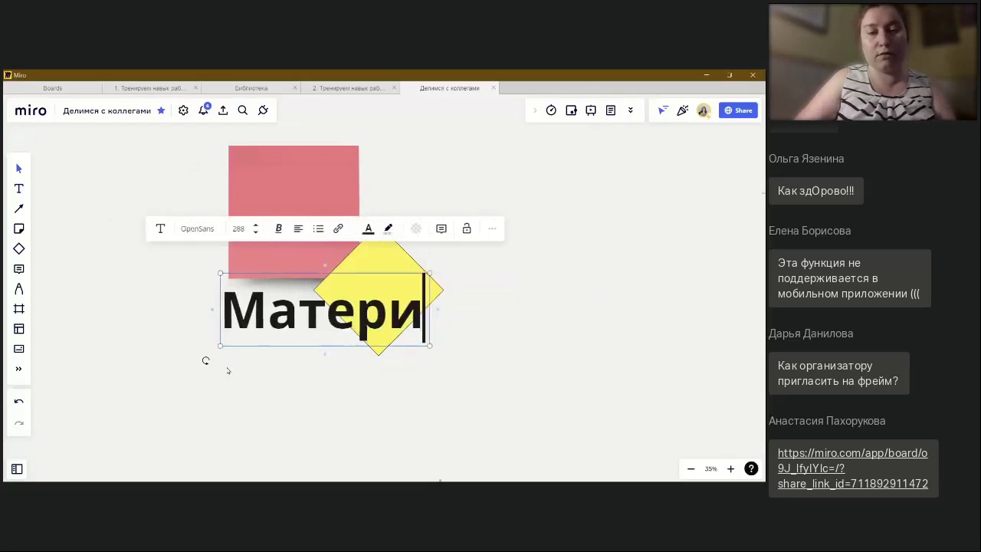
text(алы вебинар)
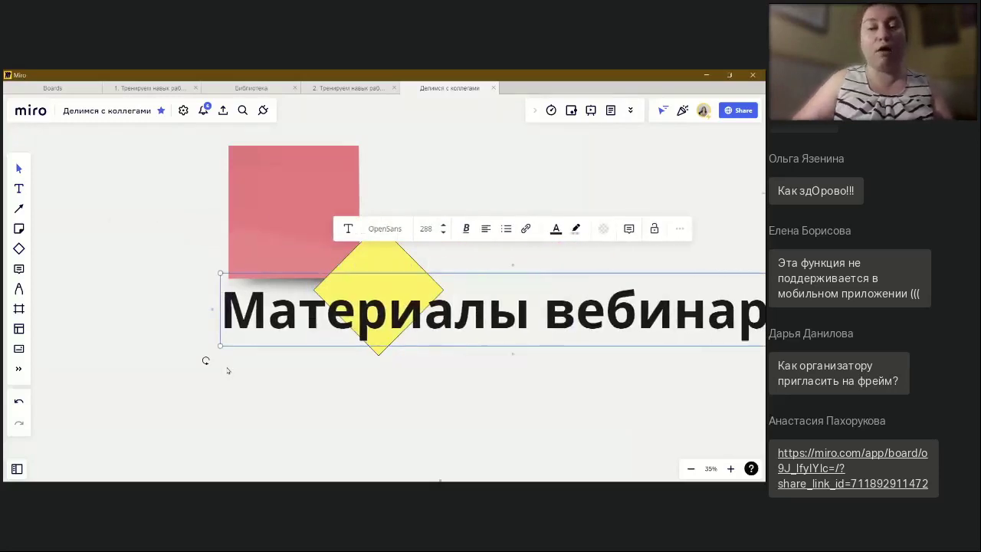
text(а)
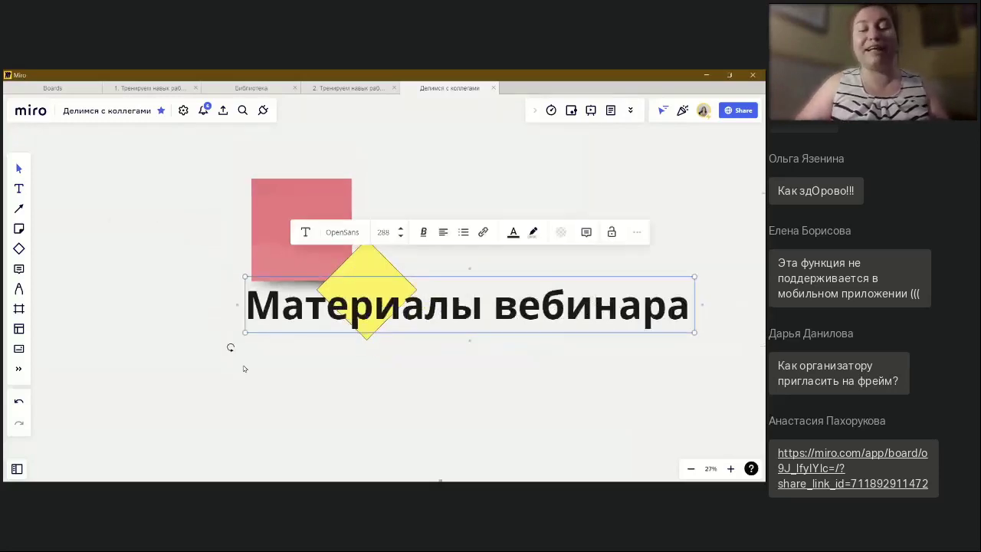
Set the font size of the "Материалы вебинара" text to 64 and check it at 100% zoom
click(386, 233)
click(385, 343)
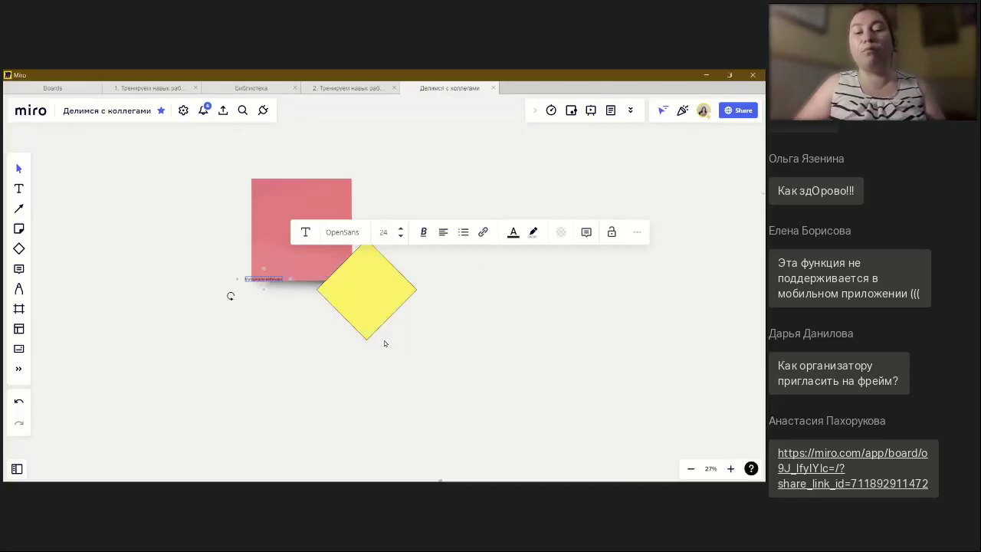
click(401, 228)
click(400, 228)
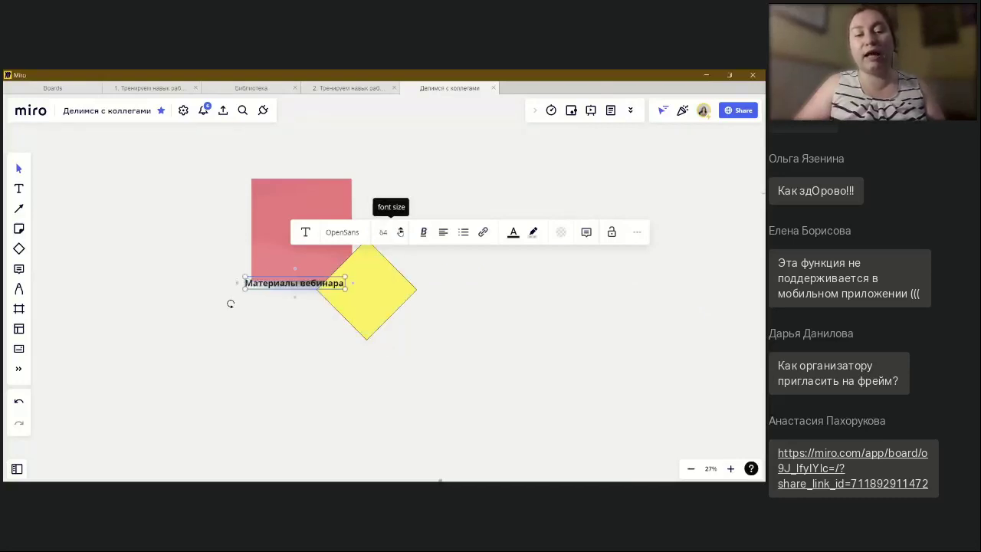
scroll(348, 358, up, 5)
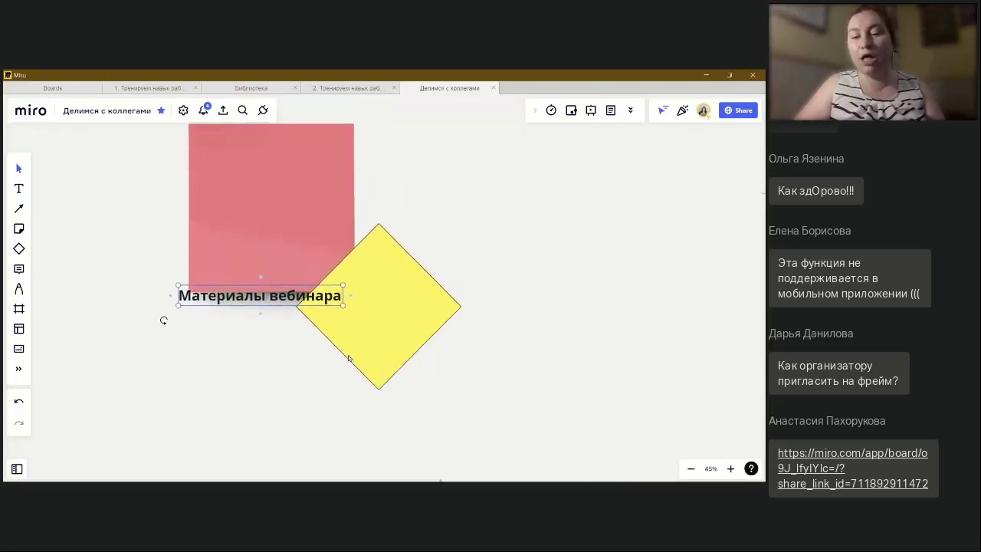
scroll(348, 358, up, 5)
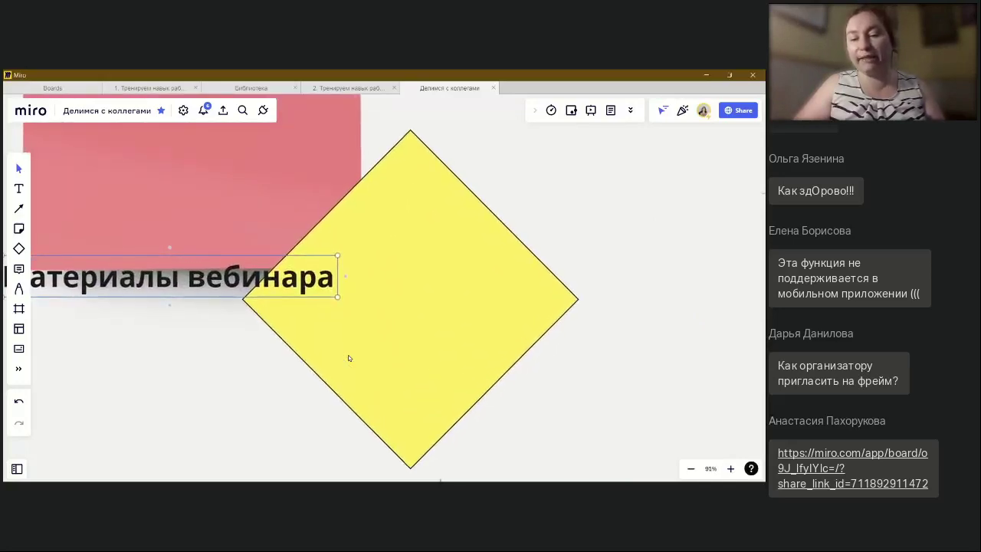
click(730, 469)
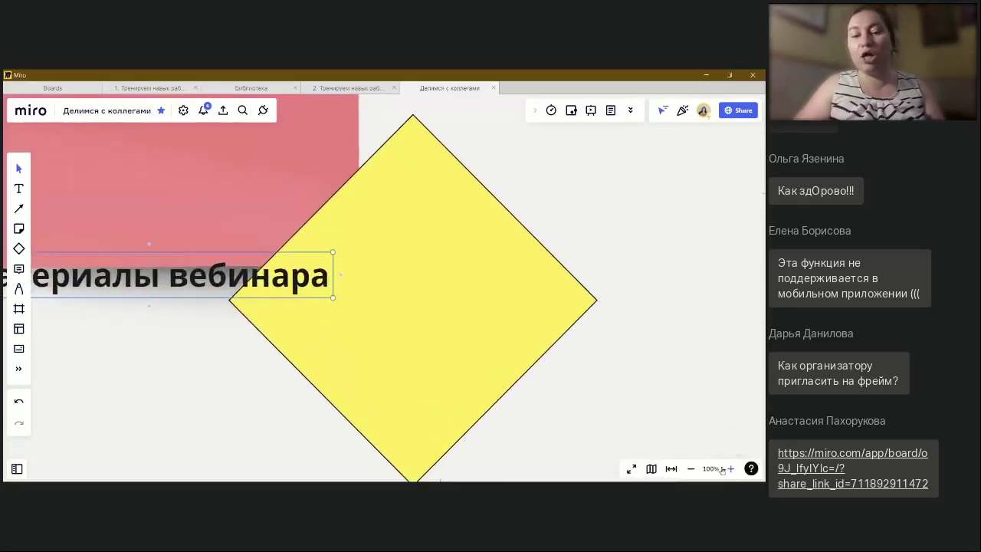
scroll(583, 424, left, 3)
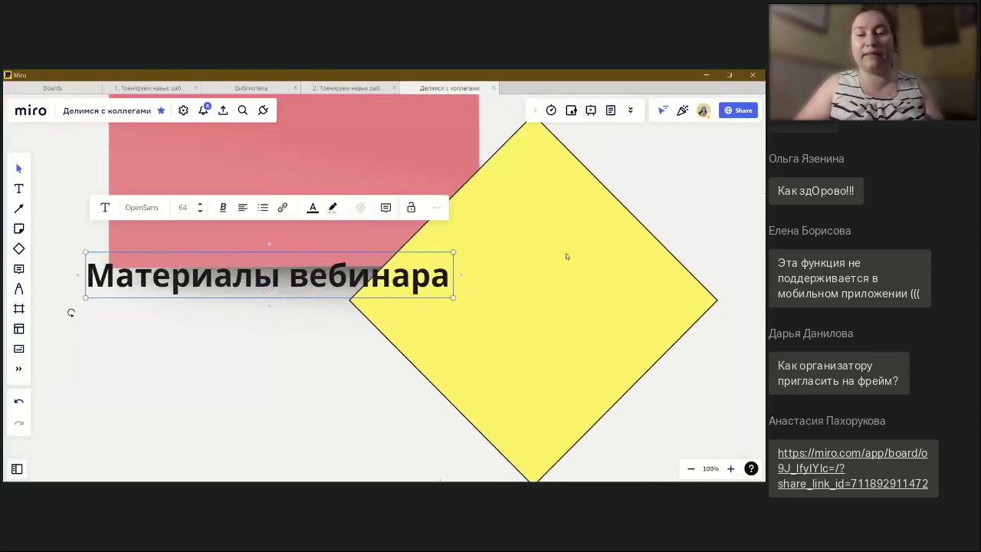
scroll(566, 253, up, 2)
click(298, 424)
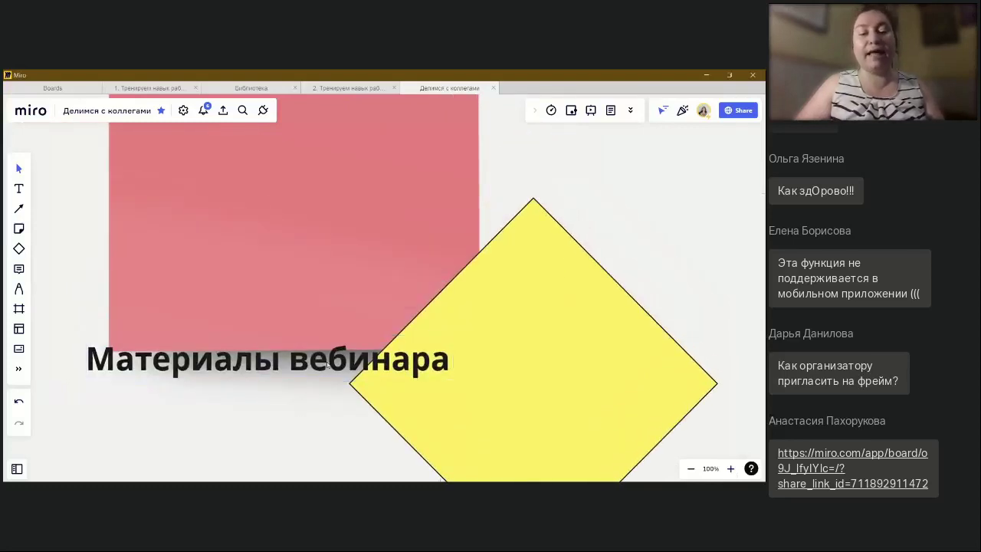
Move the "Материалы вебинара" text just below the red sticky note, and draw a diamond about a quarter of the large one's width on empty canvas to the lower right
drag(333, 365, 358, 399)
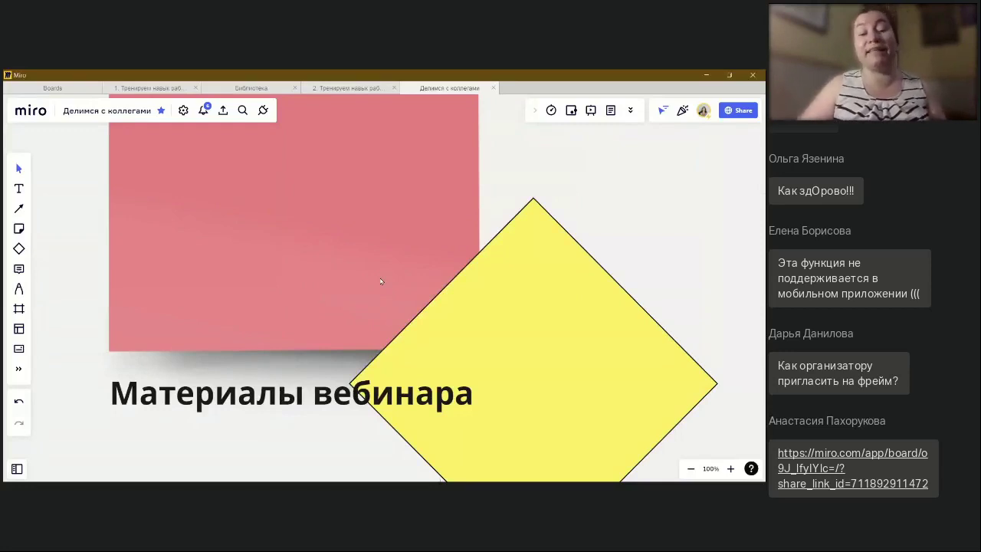
scroll(381, 281, down, 6)
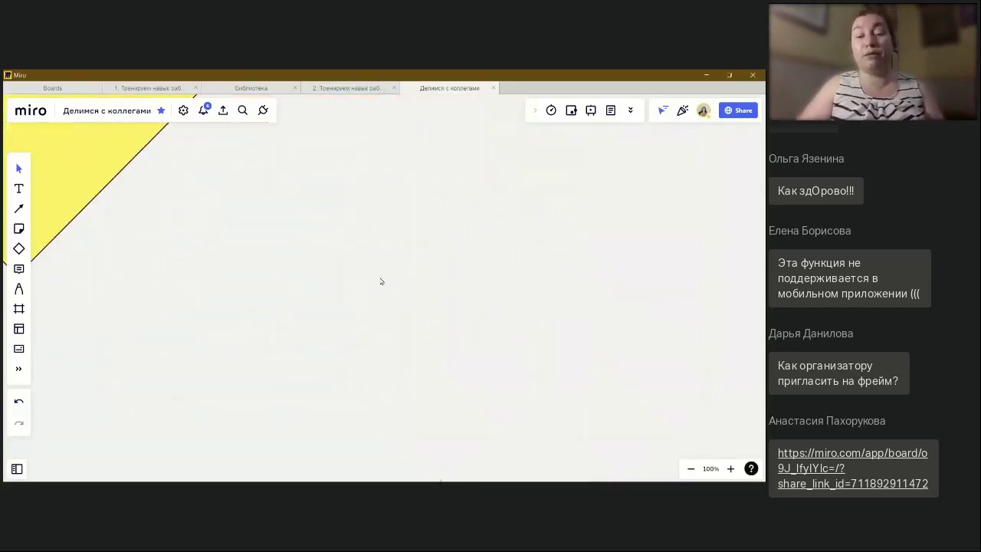
click(19, 249)
drag(358, 239, 450, 332)
Place a pink sticky note near the small diamond, shrink it to less than half its size, and move it to the diamond's lower left
click(19, 229)
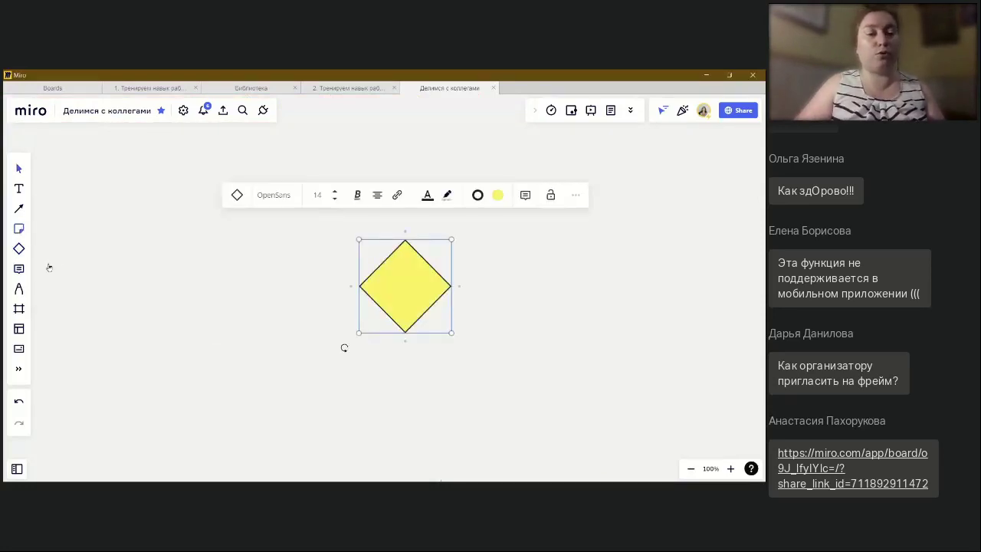
click(96, 280)
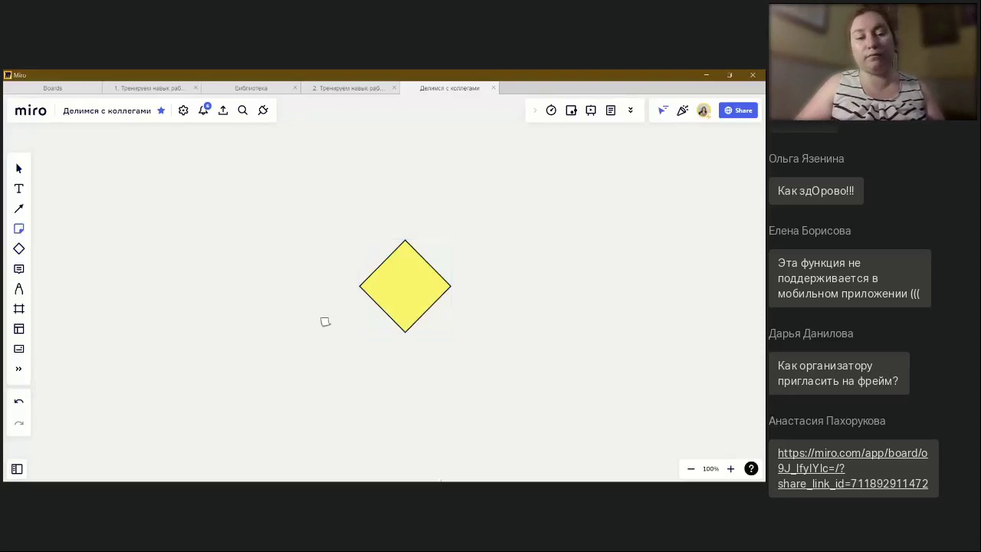
click(325, 321)
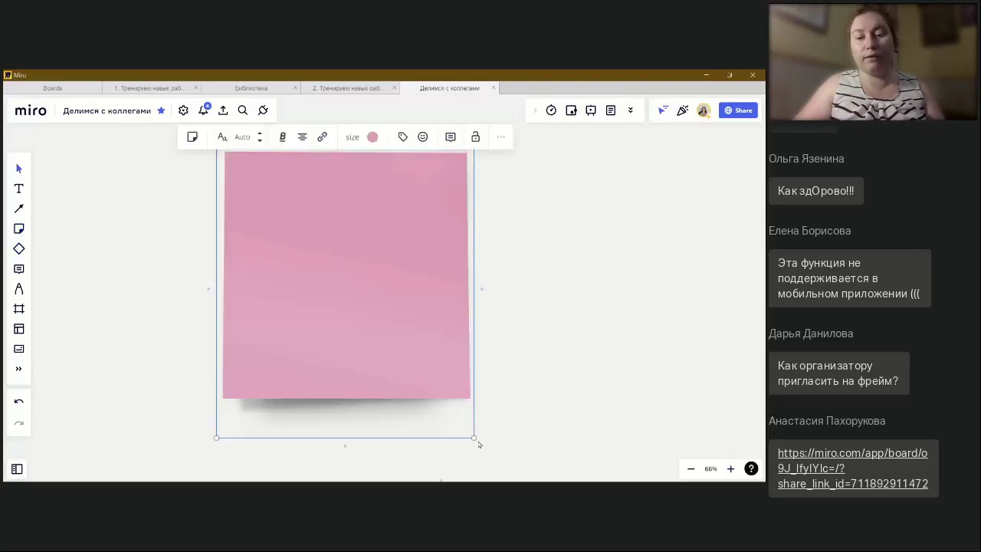
drag(473, 436, 333, 300)
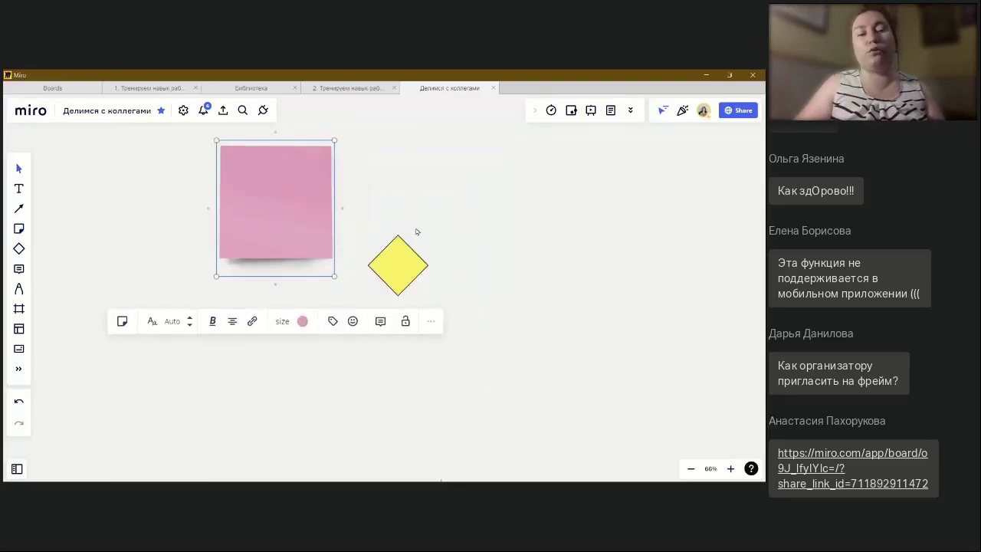
drag(272, 190, 308, 364)
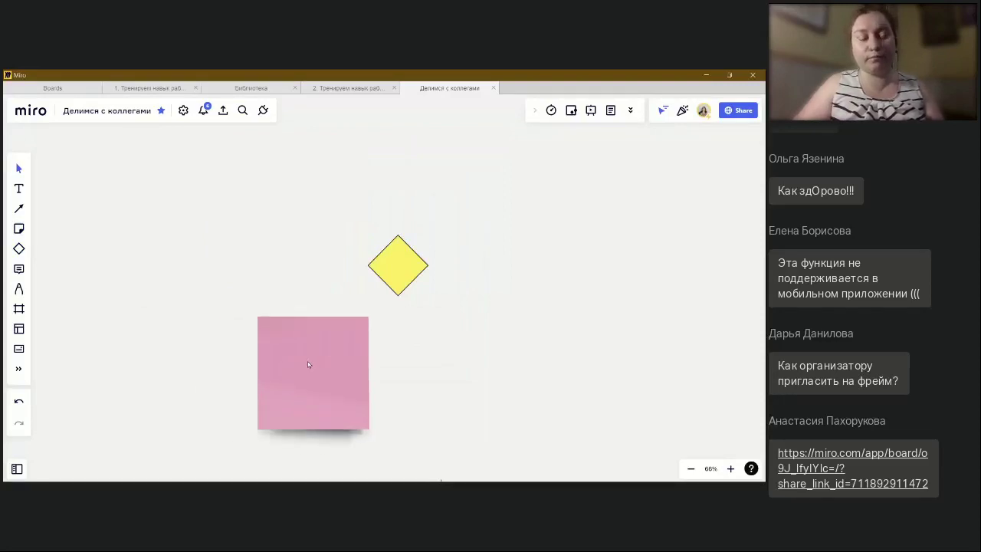
Duplicate the pink sticky note twice to form a row of three, and move the small diamond above the middle note
key(ctrl+d)
key(ctrl+d)
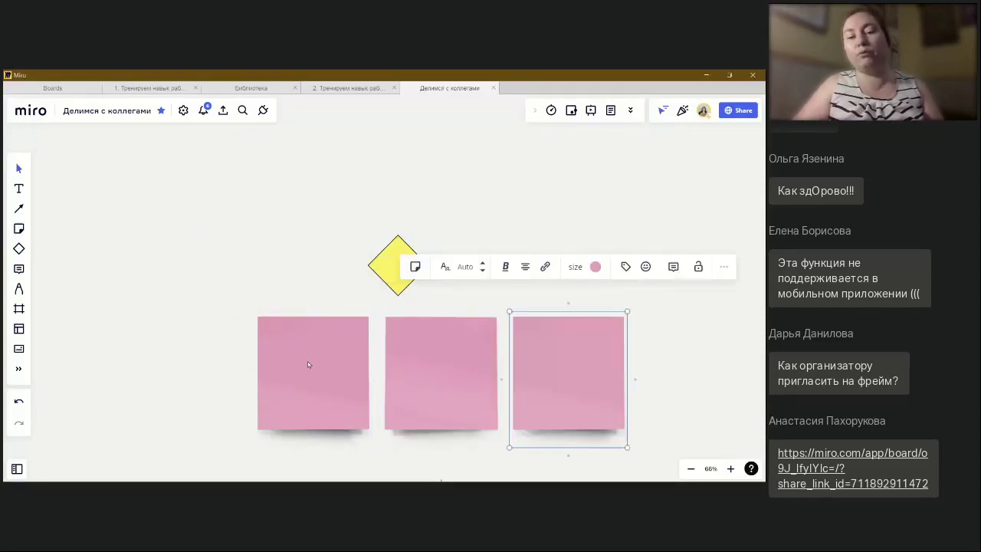
drag(381, 269, 447, 186)
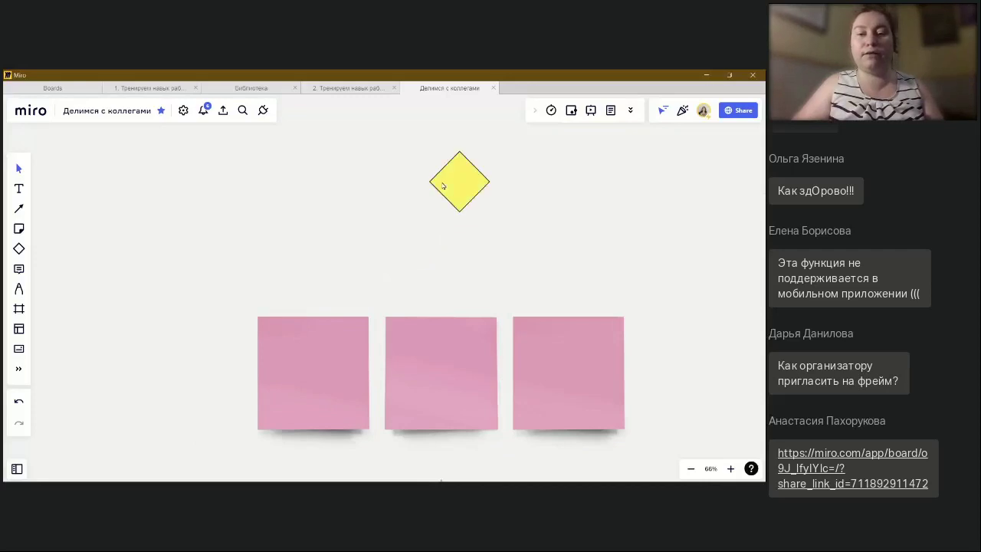
Connect the small yellow diamond to each of the three pink sticky notes with curved arrows pointing to the notes
click(461, 212)
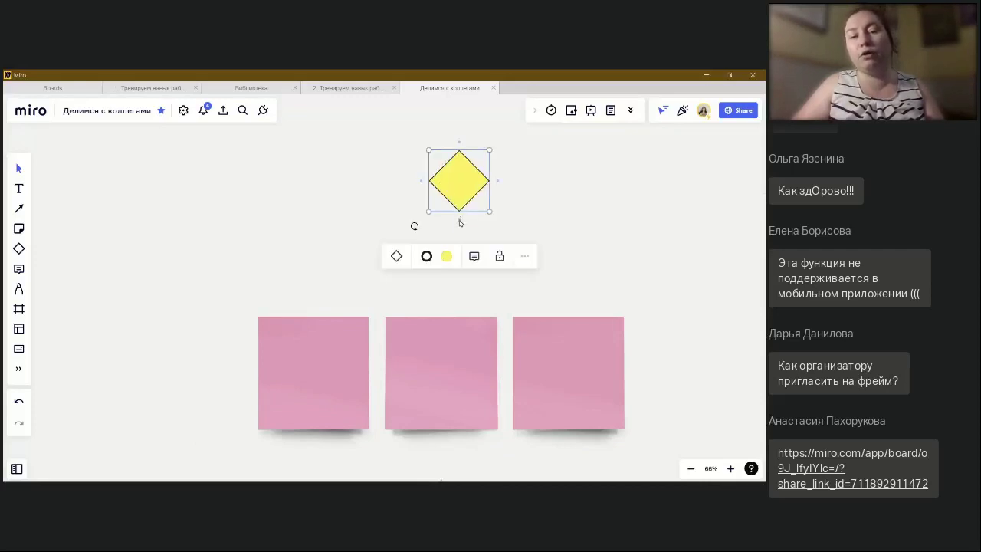
drag(460, 220, 323, 316)
click(492, 184)
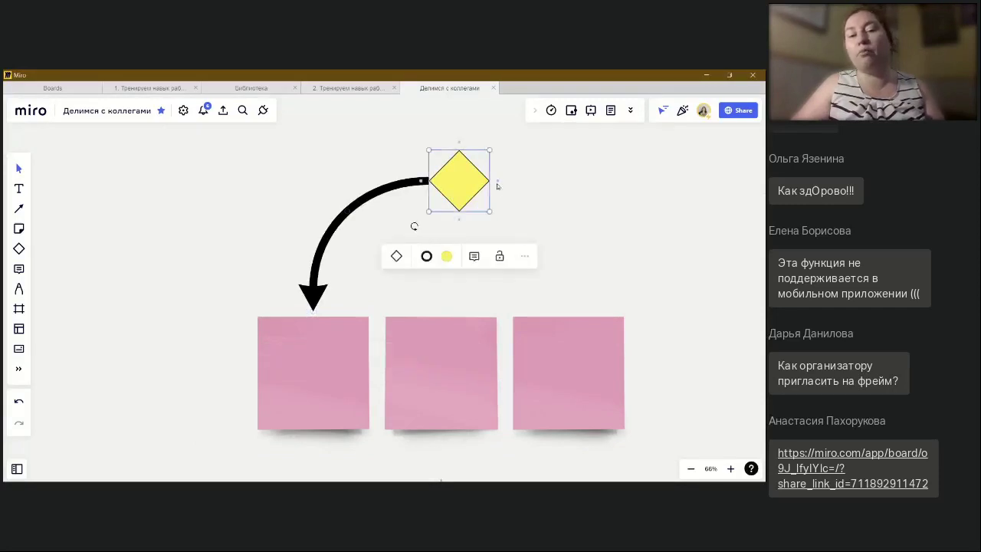
drag(497, 183, 591, 314)
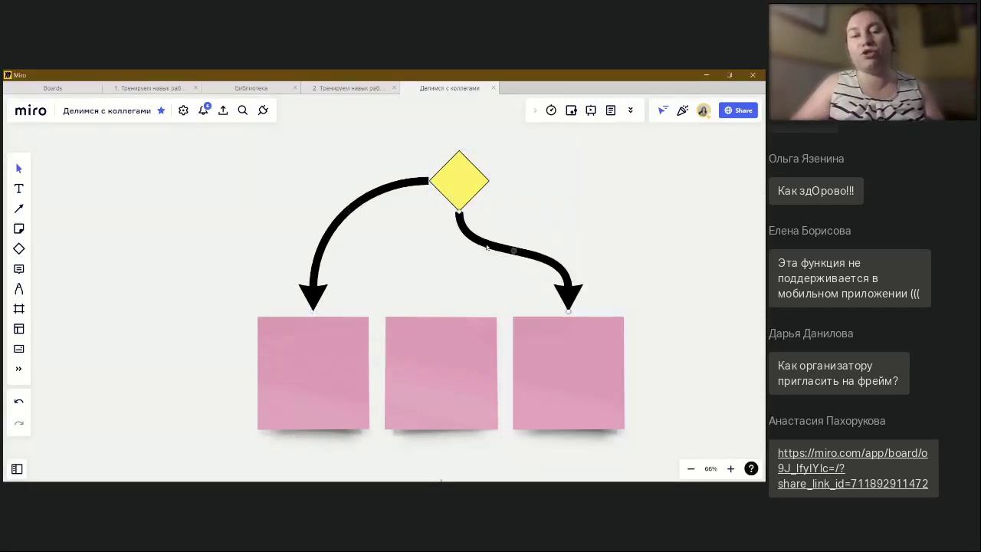
click(456, 217)
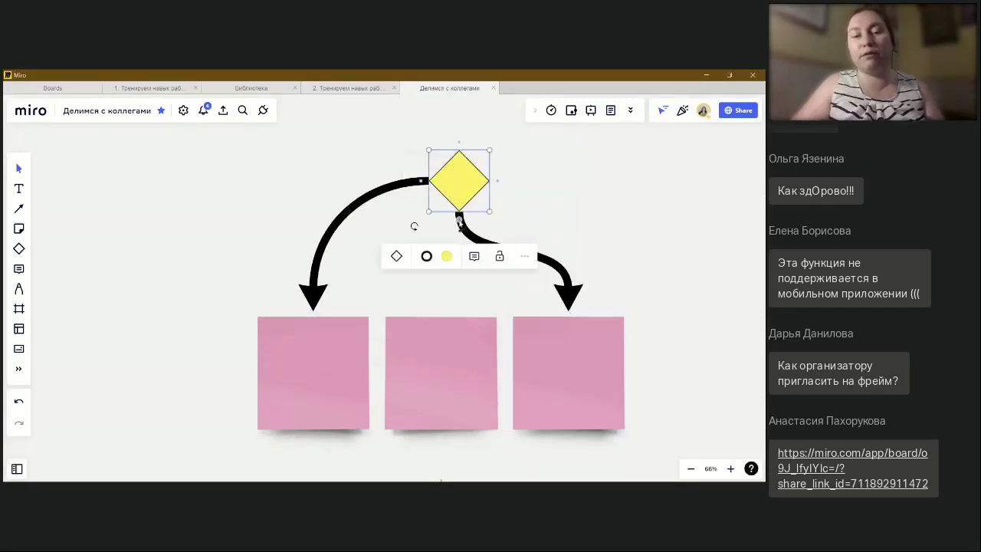
drag(458, 224, 439, 316)
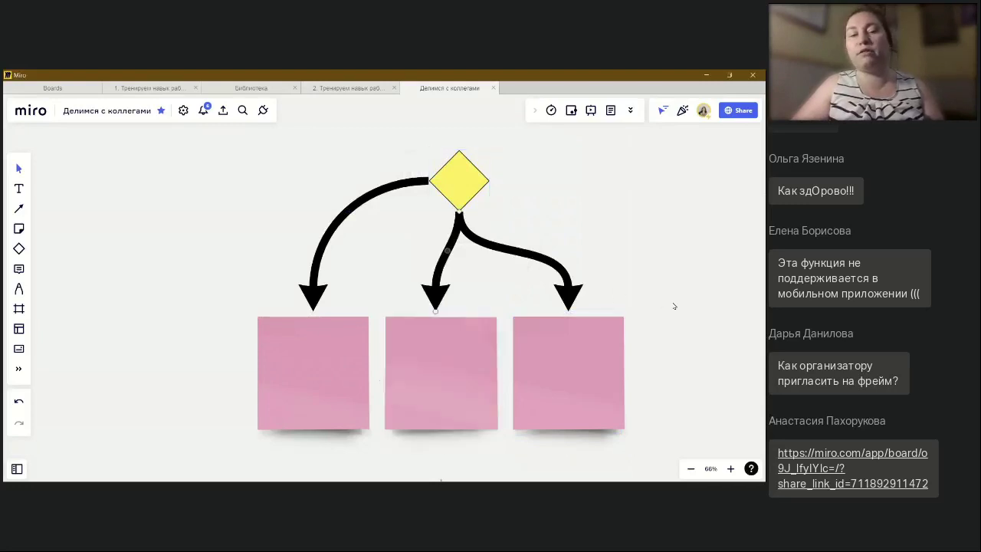
Compare the size of the small diamond diagram with the red sticky note and large diamond at different zoom levels
scroll(673, 307, right, 3)
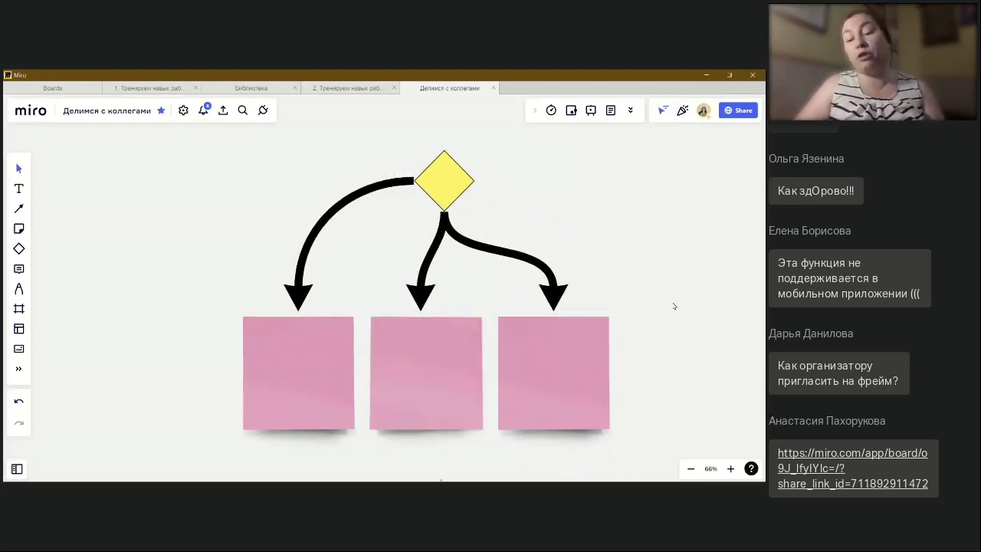
scroll(565, 321, up, 3)
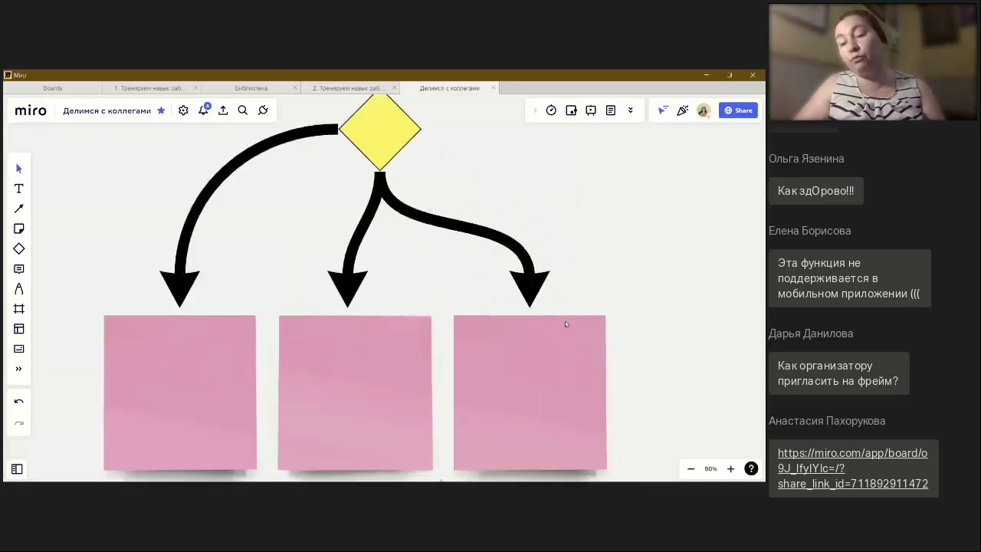
scroll(565, 320, up, 2)
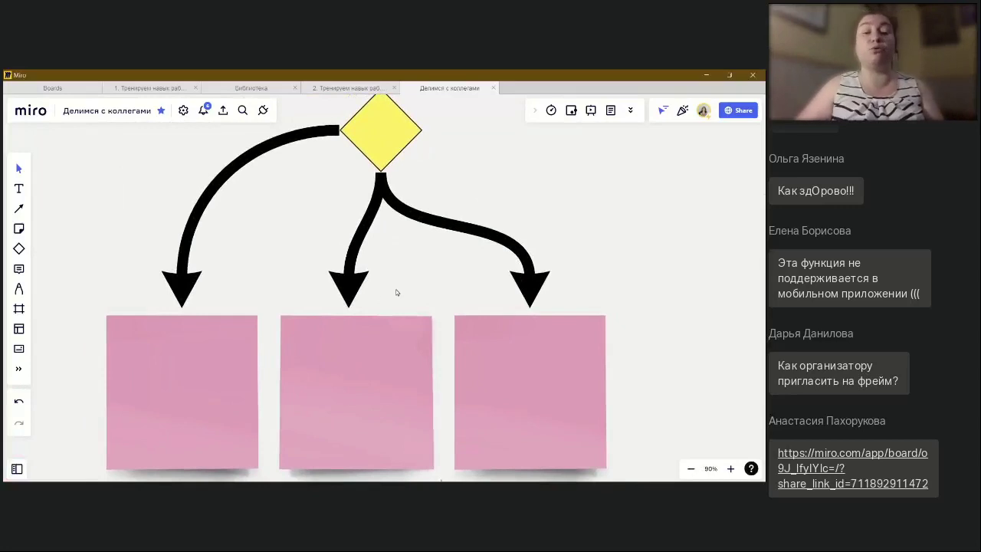
scroll(264, 271, down, 10)
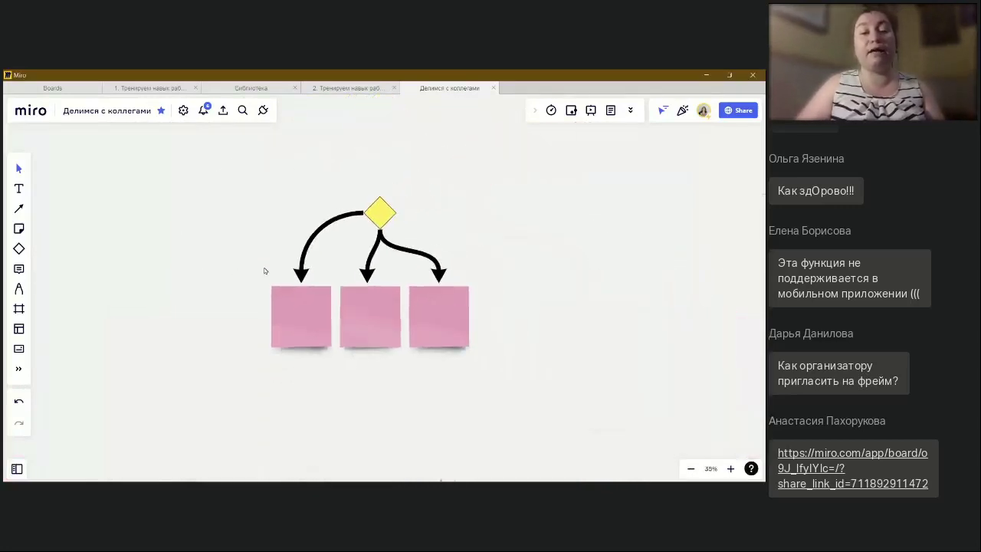
scroll(109, 226, left, 3)
scroll(110, 226, down, 3)
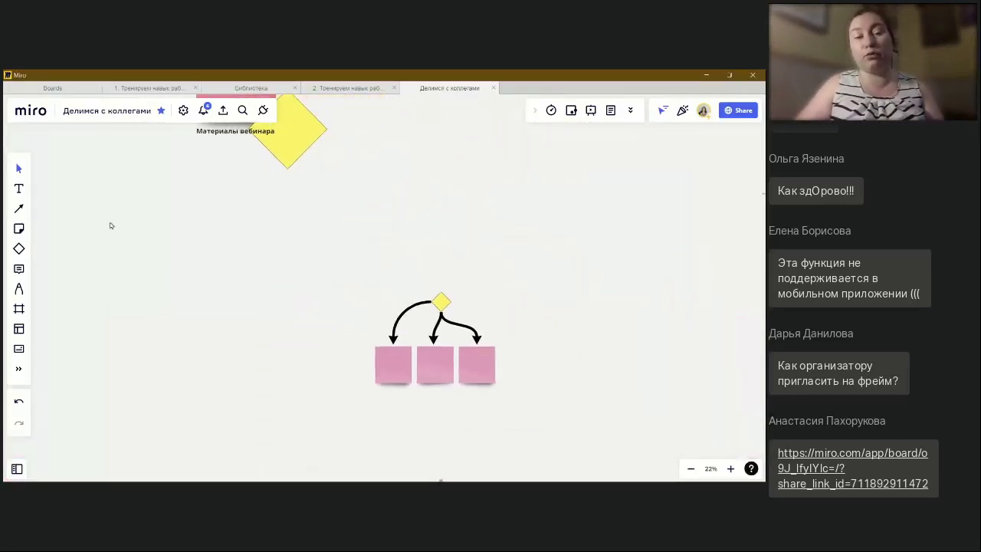
scroll(109, 226, up, 3)
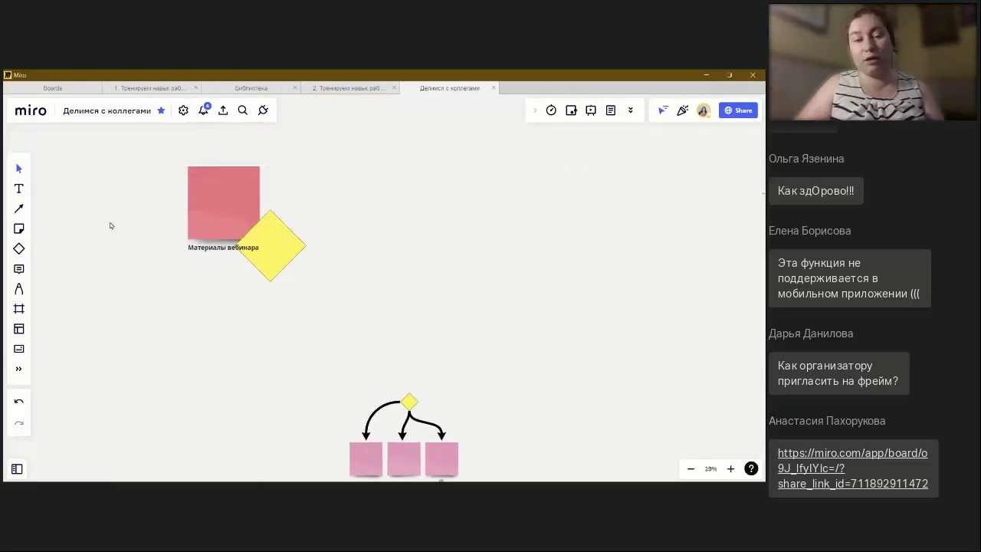
scroll(110, 226, down, 1)
scroll(110, 225, down, 2)
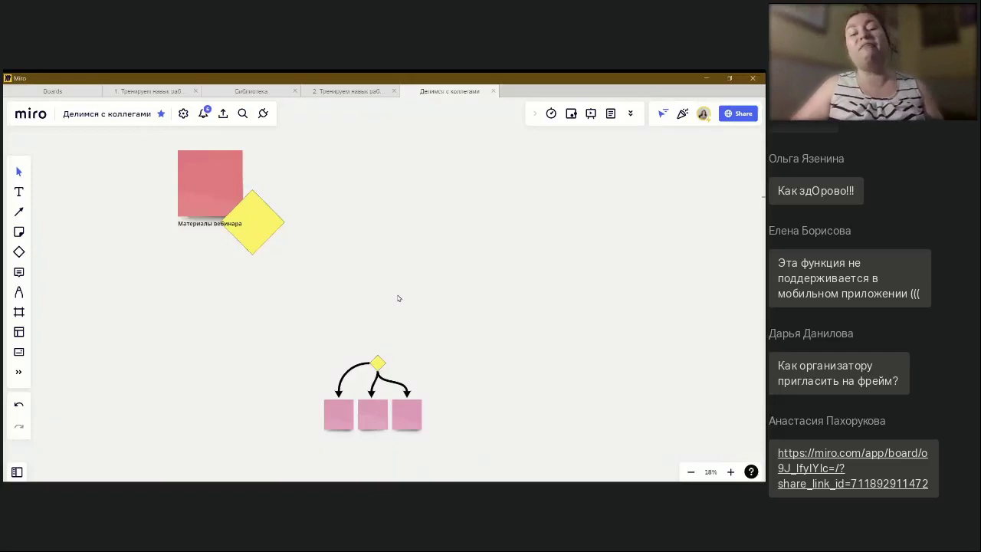
scroll(398, 299, right, 1)
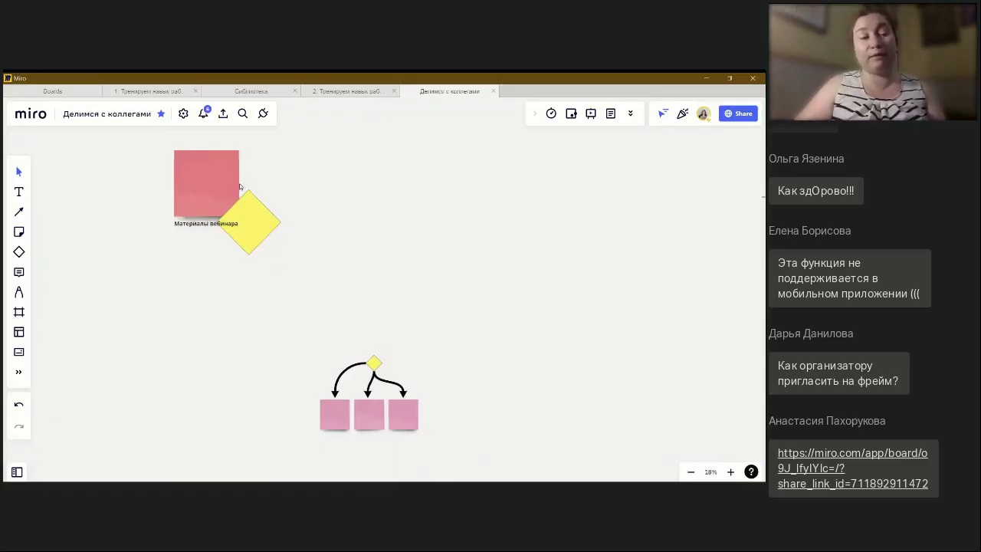
Connect the red sticky note to the small yellow diamond with a curved arrow, and make its line thinner and dotted
click(205, 181)
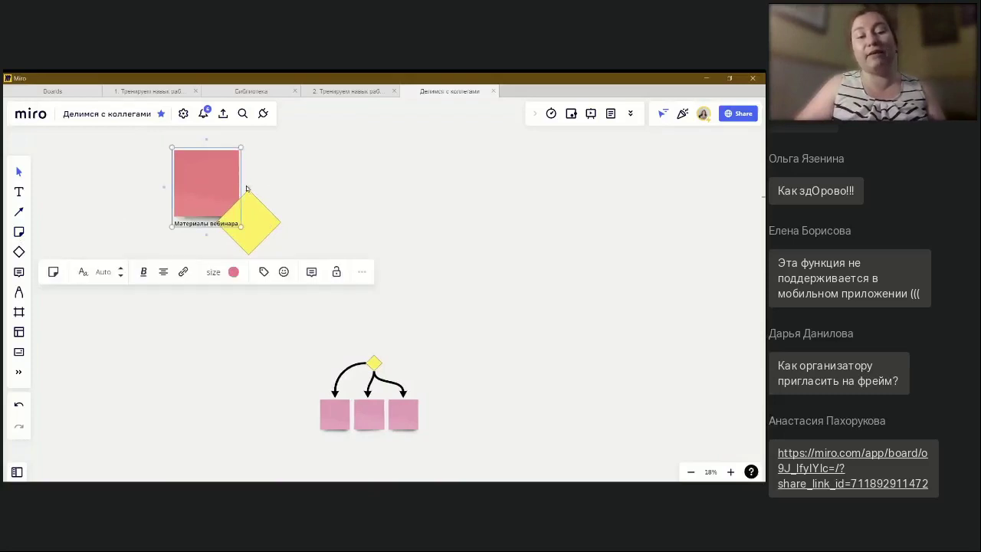
drag(246, 188, 374, 362)
click(282, 198)
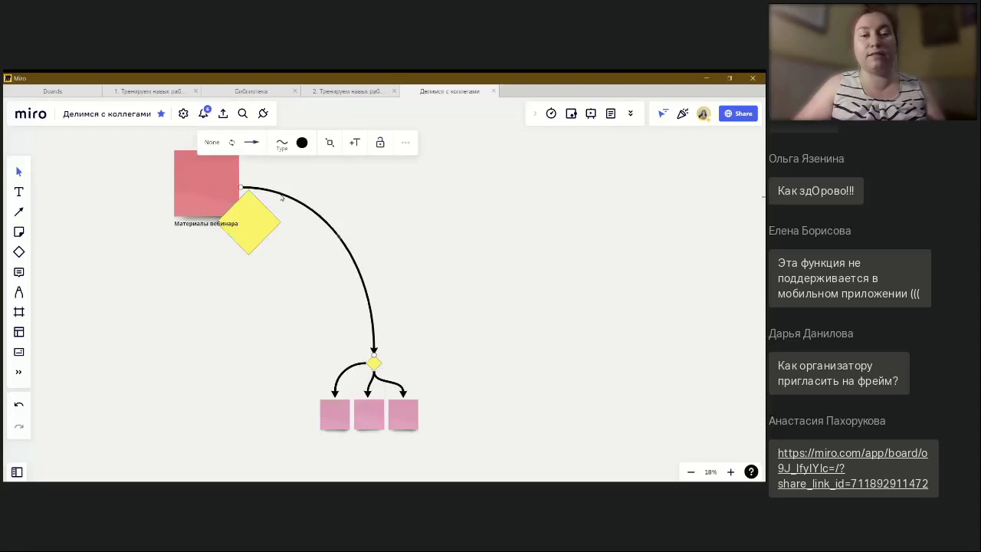
click(281, 143)
click(278, 176)
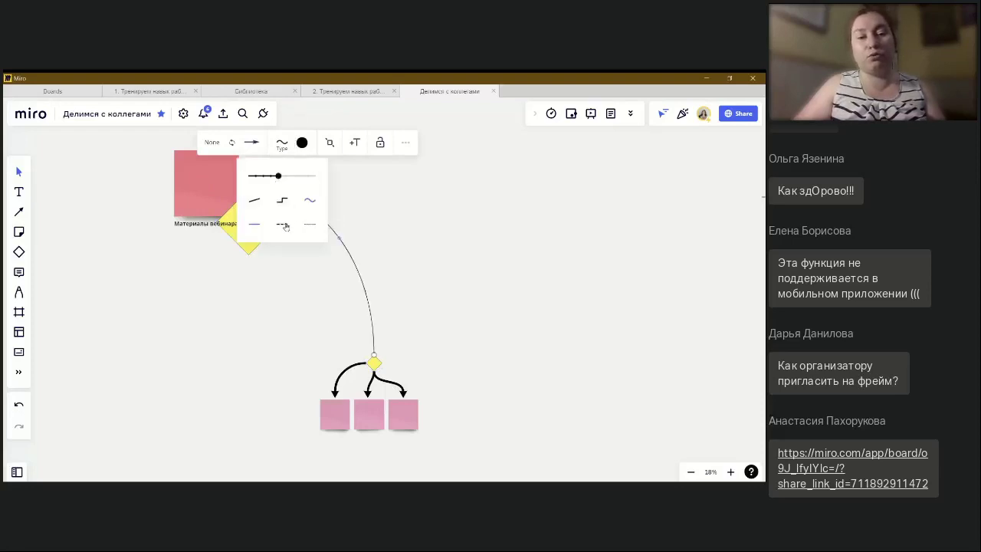
click(312, 226)
click(431, 236)
click(443, 278)
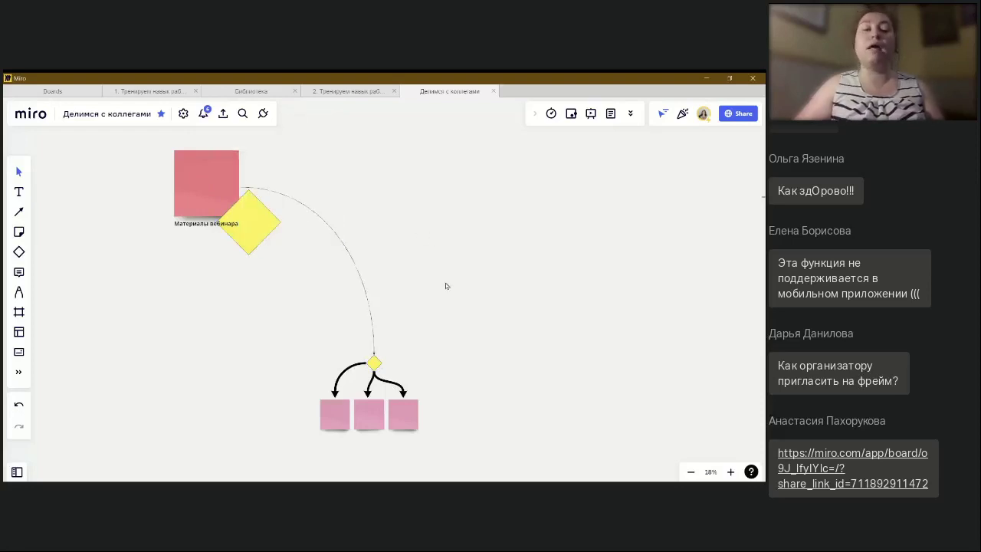
Examine the dotted arrow along its path between the red sticky note and the small diamond diagram
scroll(381, 266, up, 1)
scroll(373, 263, up, 2)
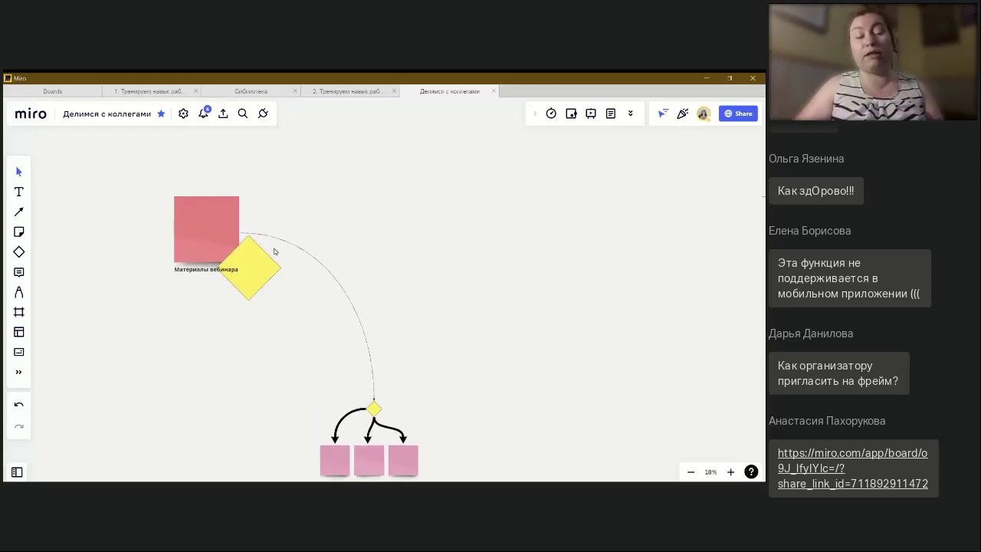
scroll(159, 236, up, 5)
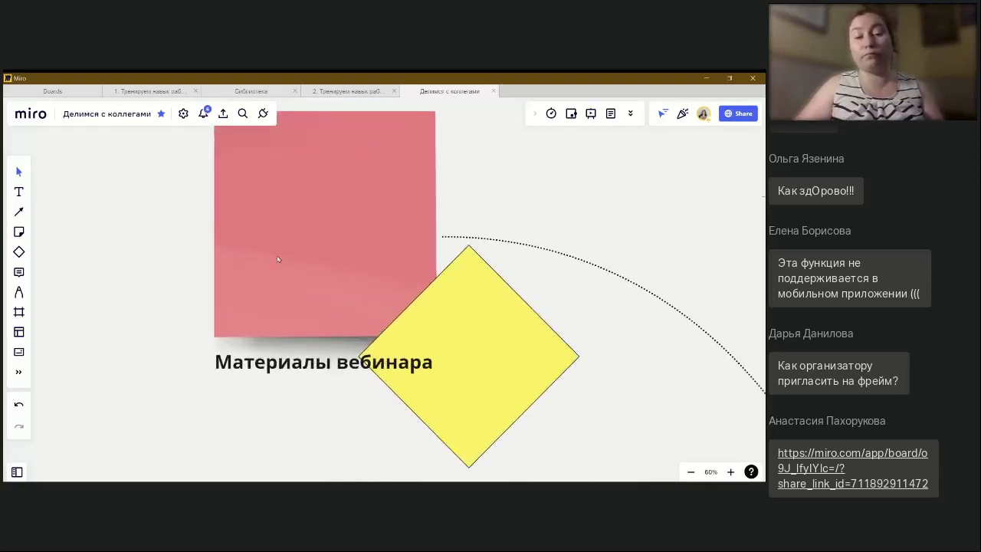
scroll(378, 275, up, 1)
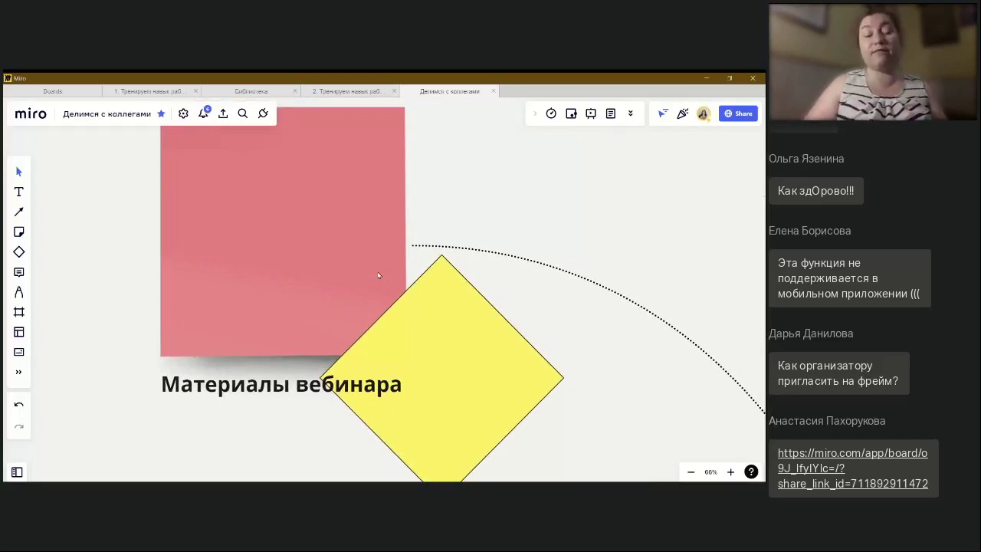
scroll(604, 309, down, 2)
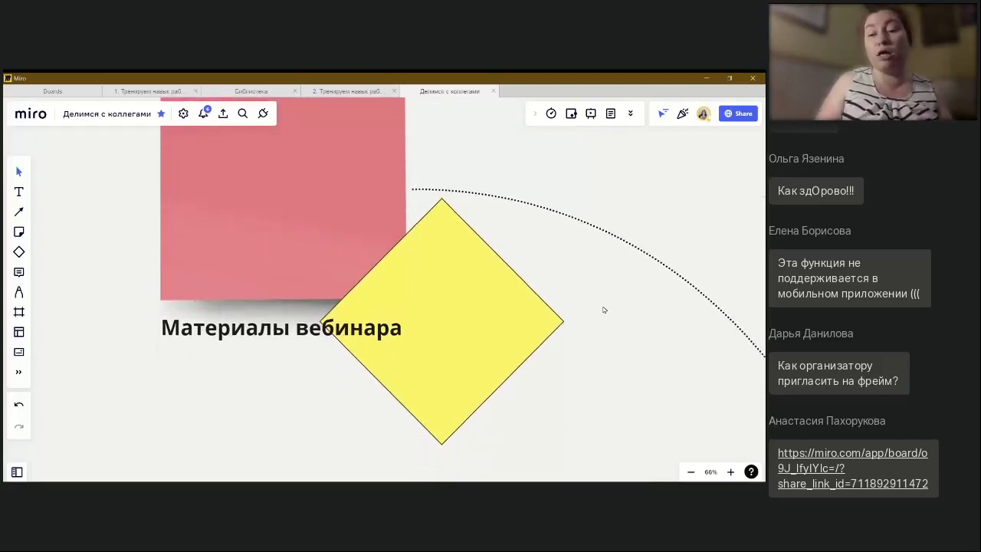
scroll(604, 309, right, 4)
scroll(604, 309, right, 3)
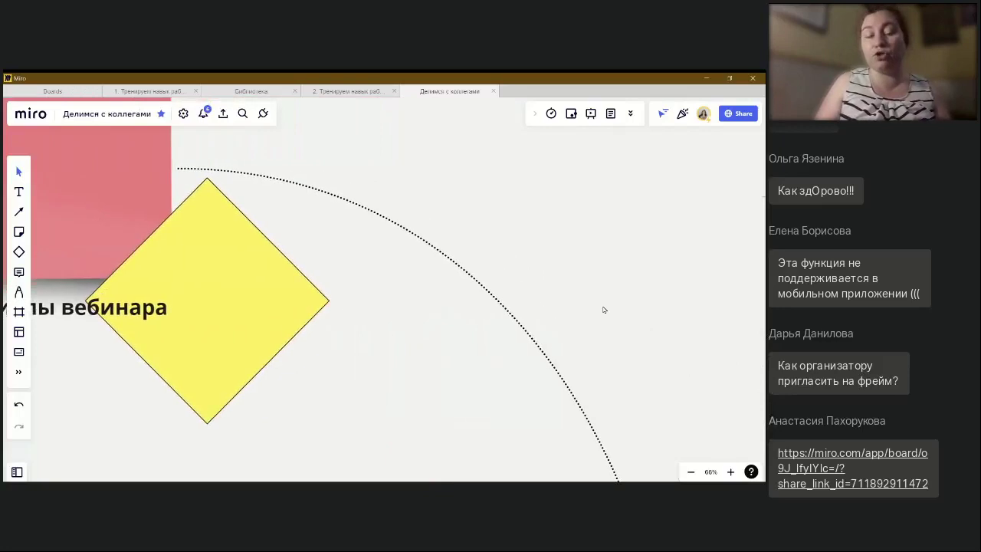
scroll(604, 309, down, 3)
scroll(604, 309, down, 10)
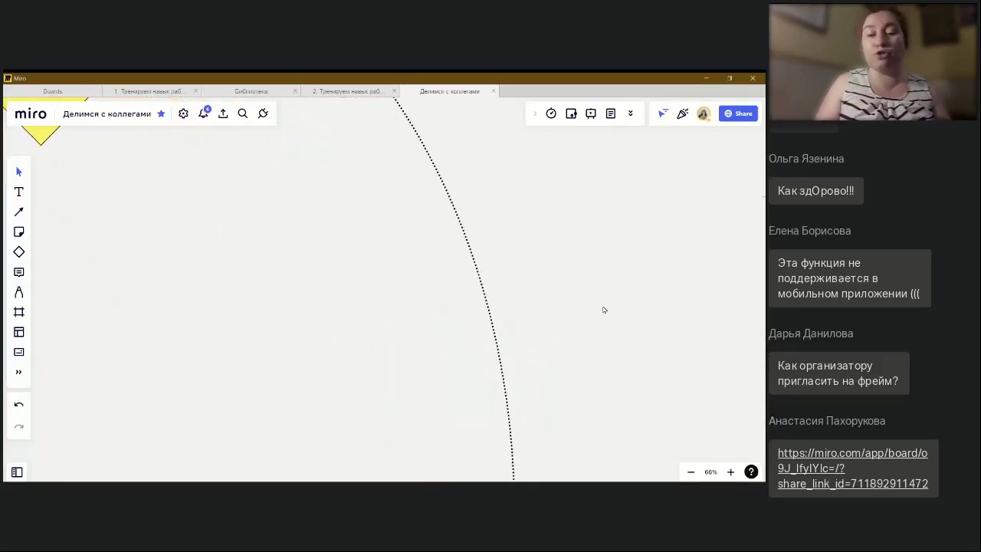
scroll(604, 310, down, 1)
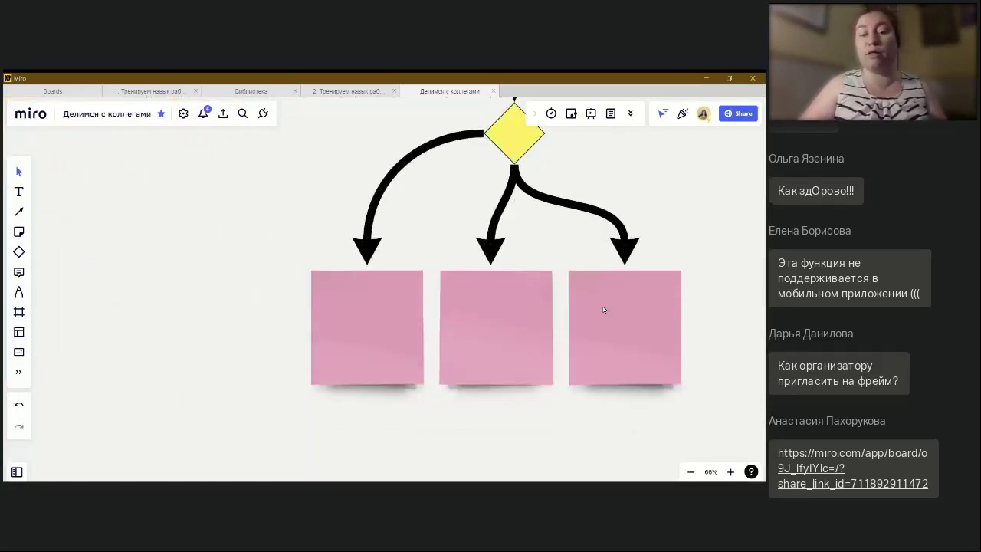
scroll(604, 309, up, 1)
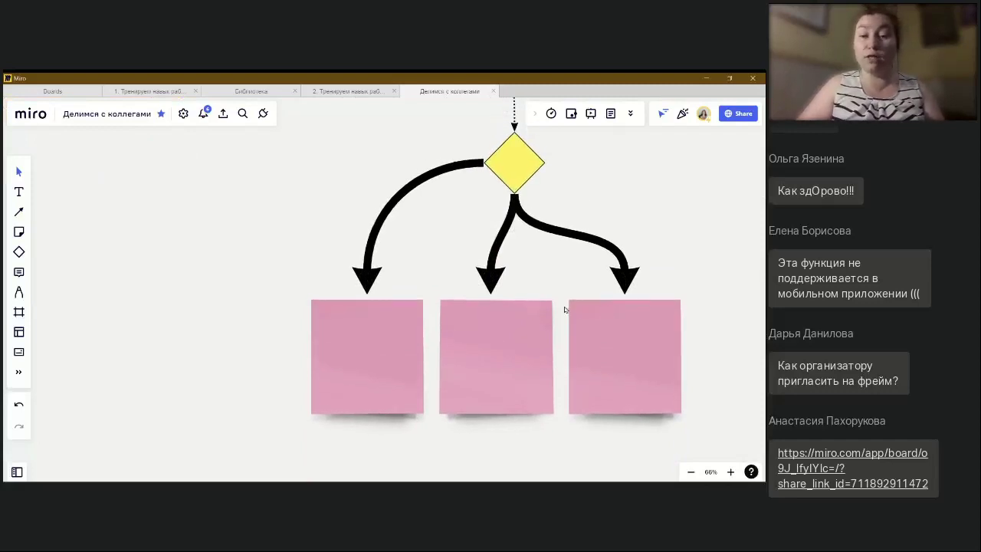
scroll(491, 298, up, 10)
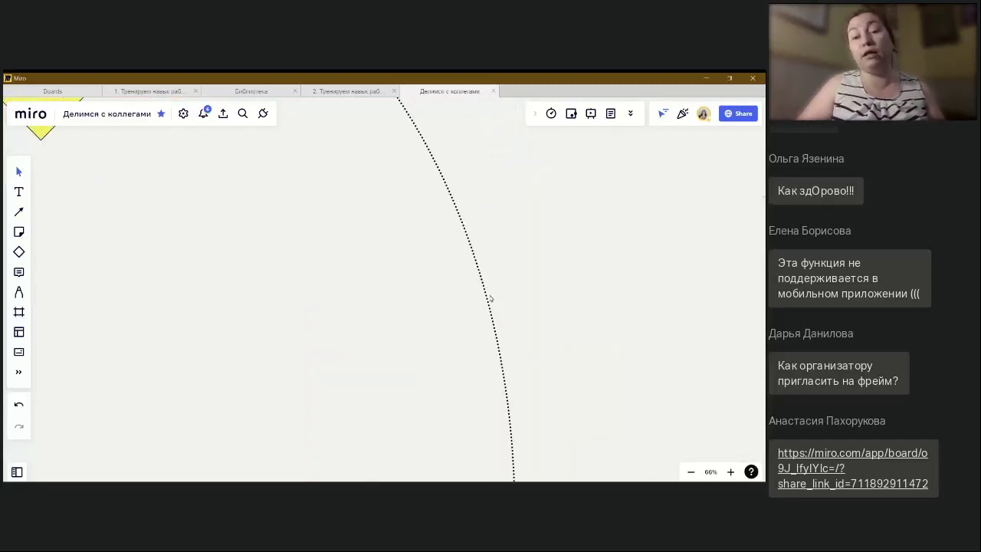
Add the text label "второй" to the dotted arrow leading to the small yellow diamond
click(476, 267)
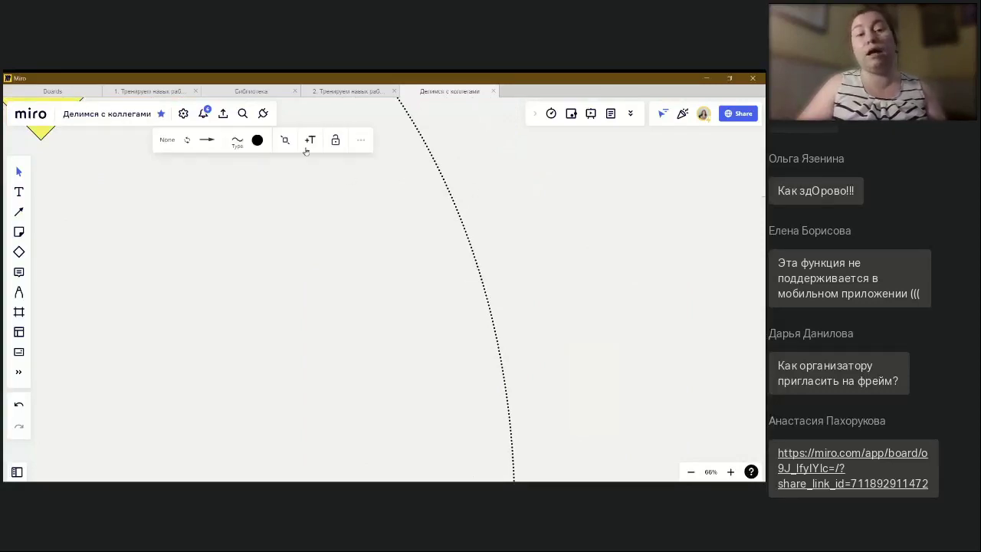
scroll(346, 200, up, 3)
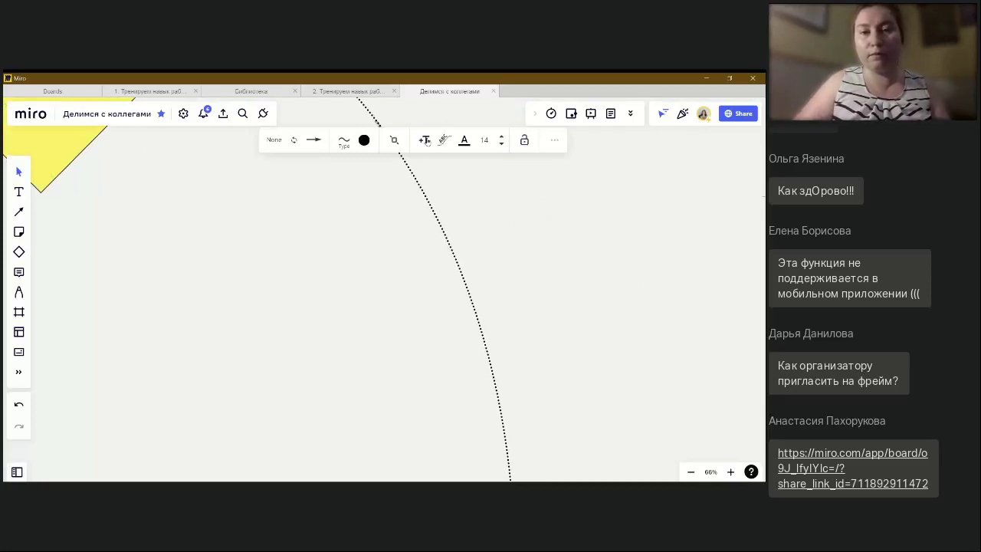
click(409, 192)
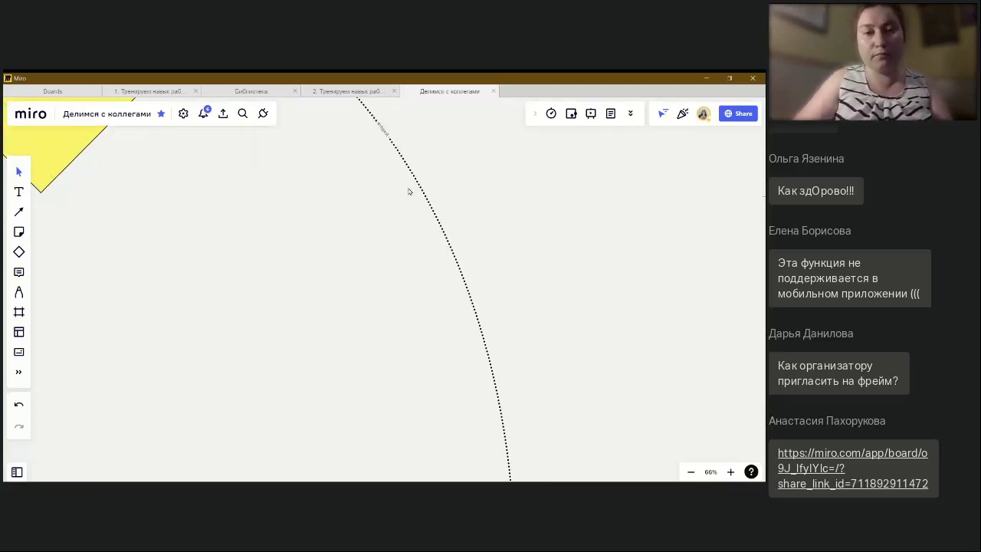
key(f)
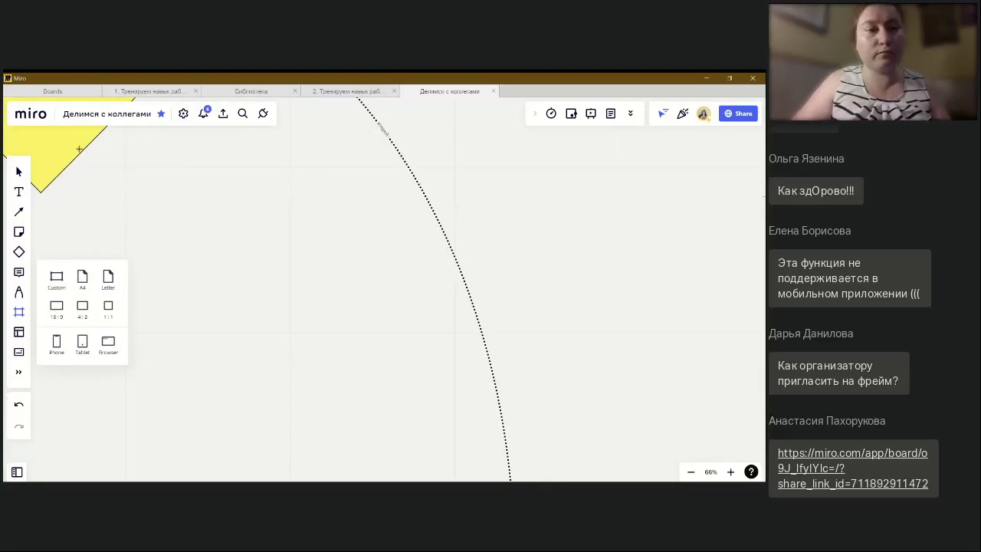
click(19, 171)
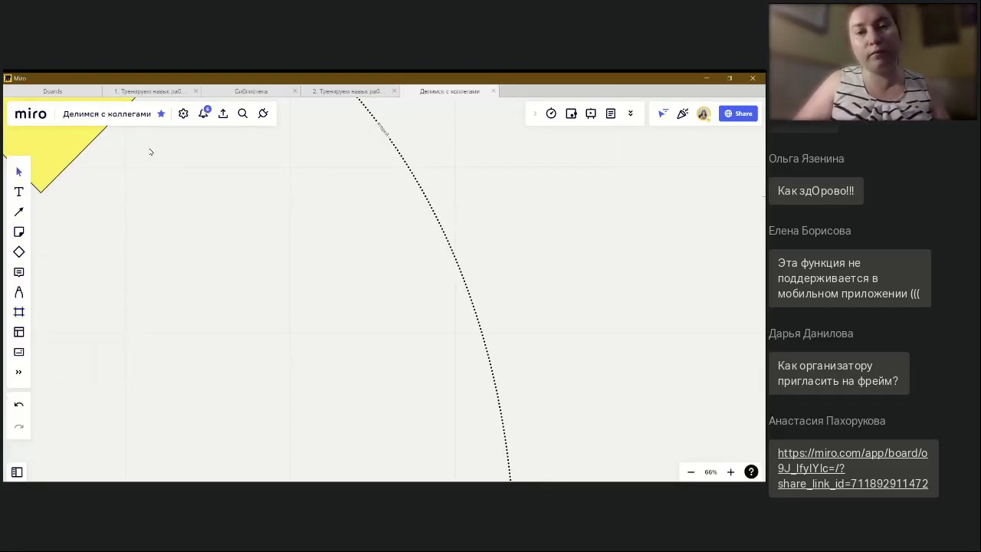
Enlarge the font of the "второй" label on the dotted arrow until it is clearly readable
click(385, 135)
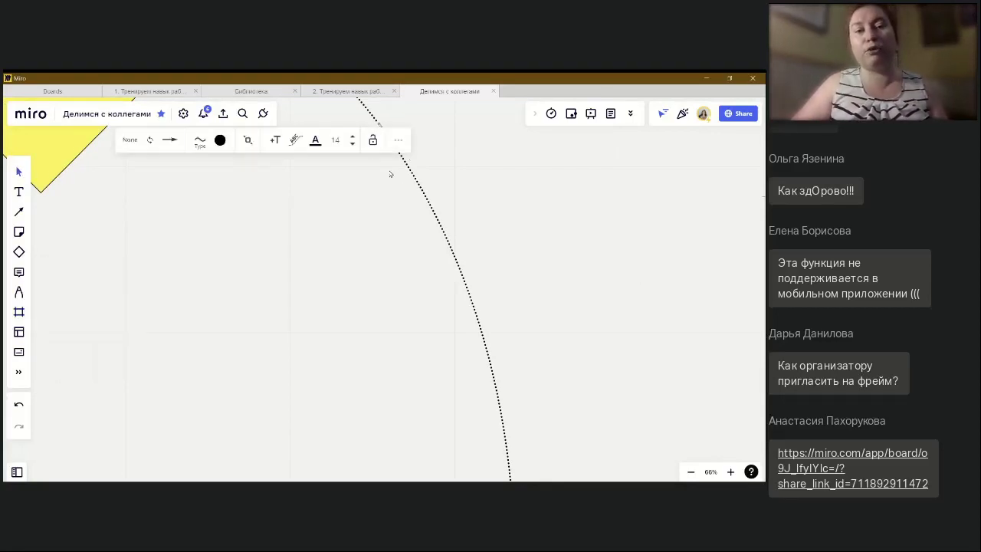
click(352, 136)
click(353, 136)
click(352, 136)
click(352, 135)
click(353, 135)
click(364, 258)
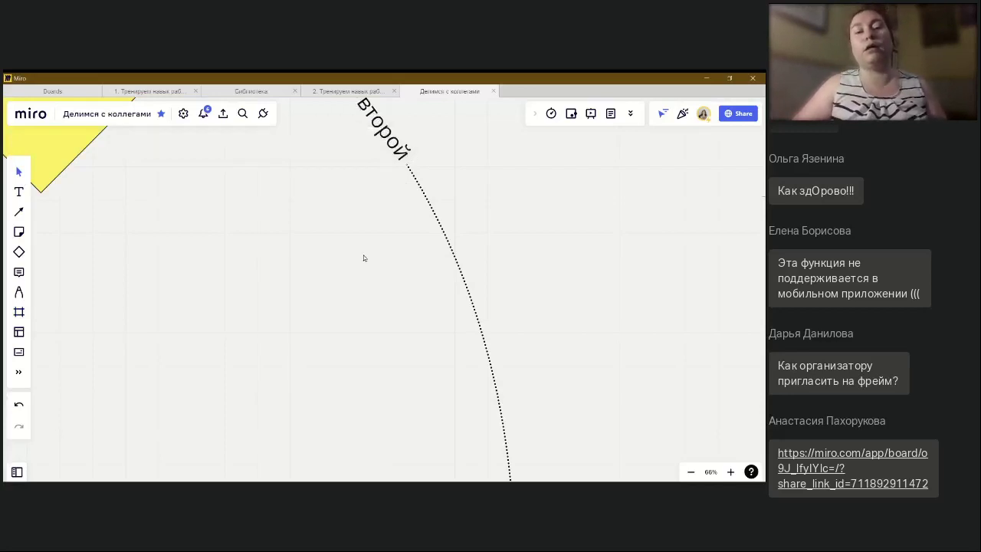
Place a small light green sticky note just below and beside the large yellow diamond
scroll(364, 259, up, 5)
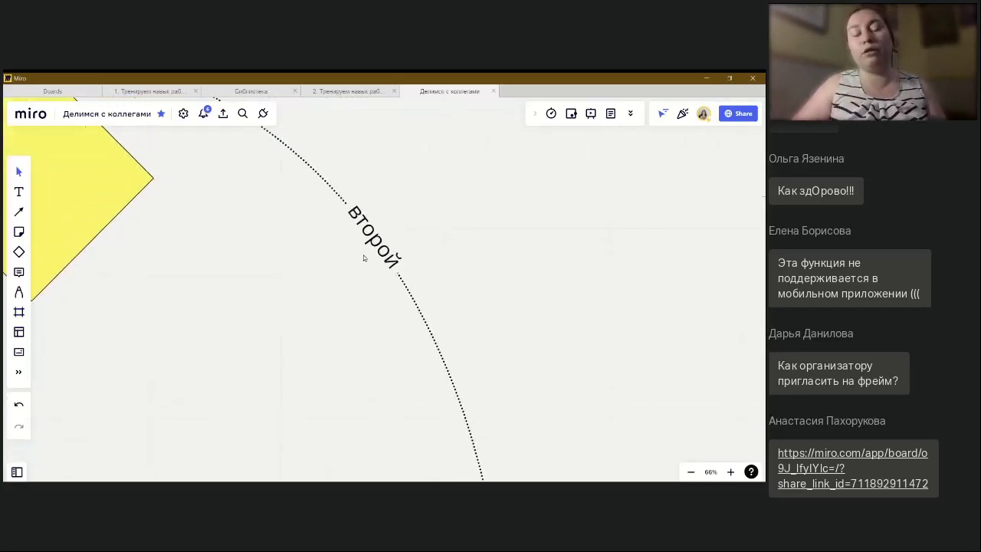
scroll(364, 258, down, 5)
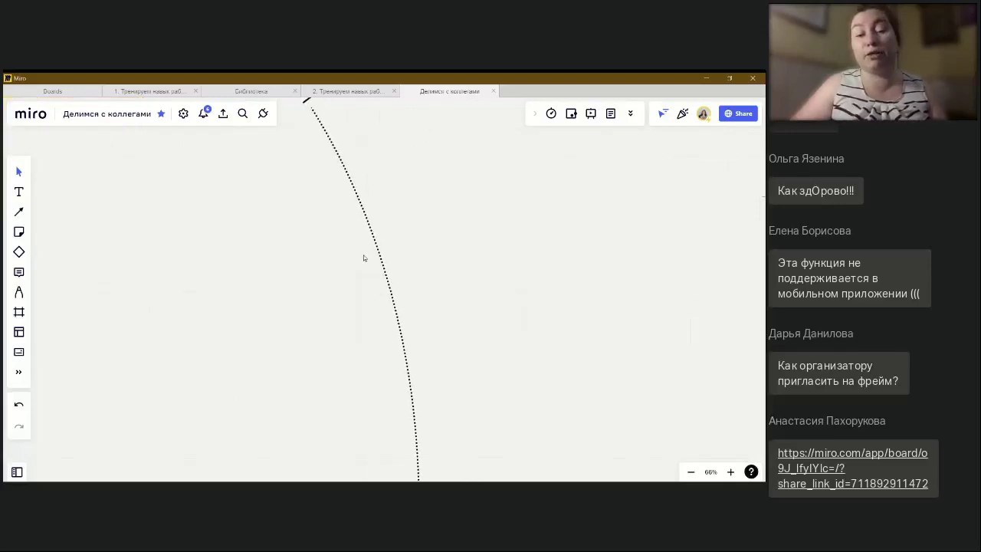
scroll(364, 258, down, 6)
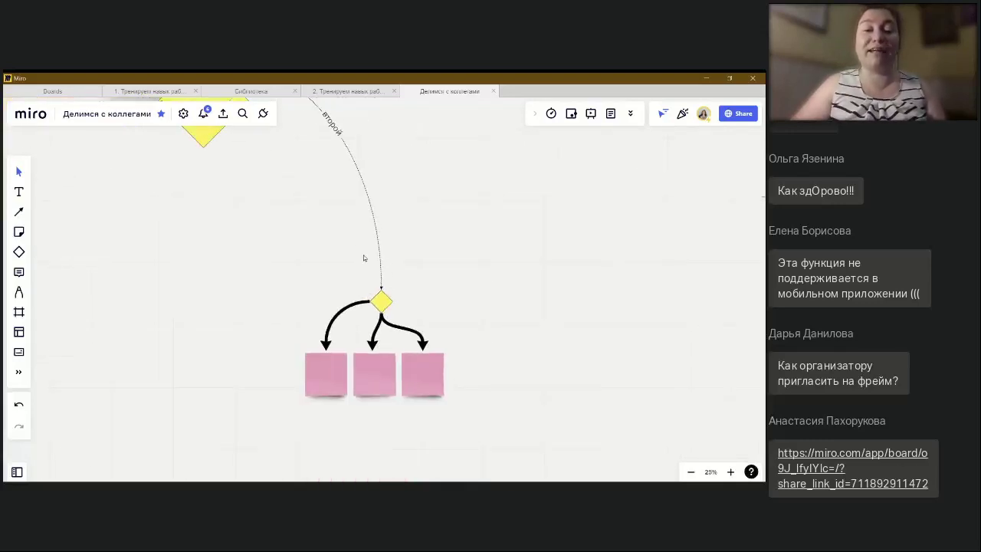
scroll(364, 258, up, 5)
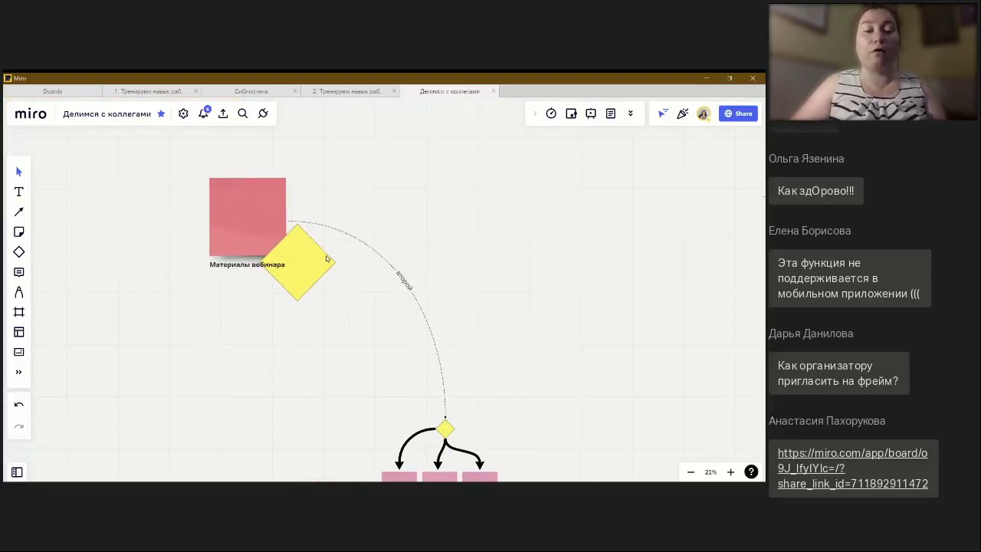
scroll(323, 298, up, 5)
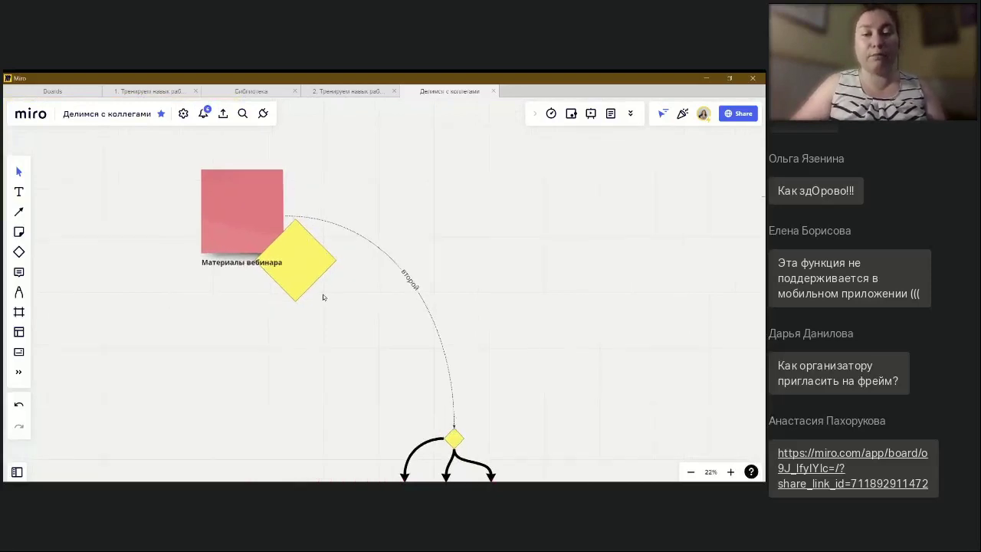
click(19, 231)
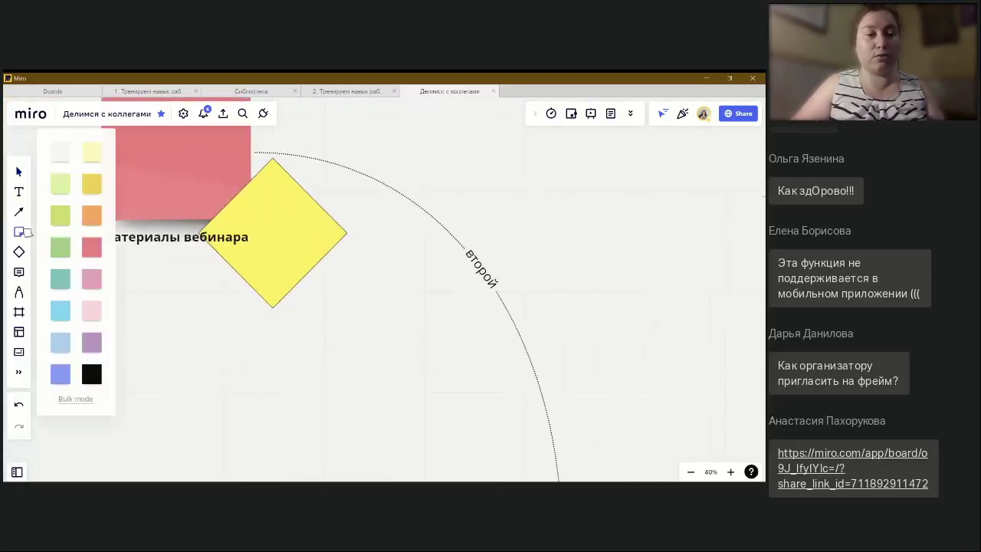
click(61, 215)
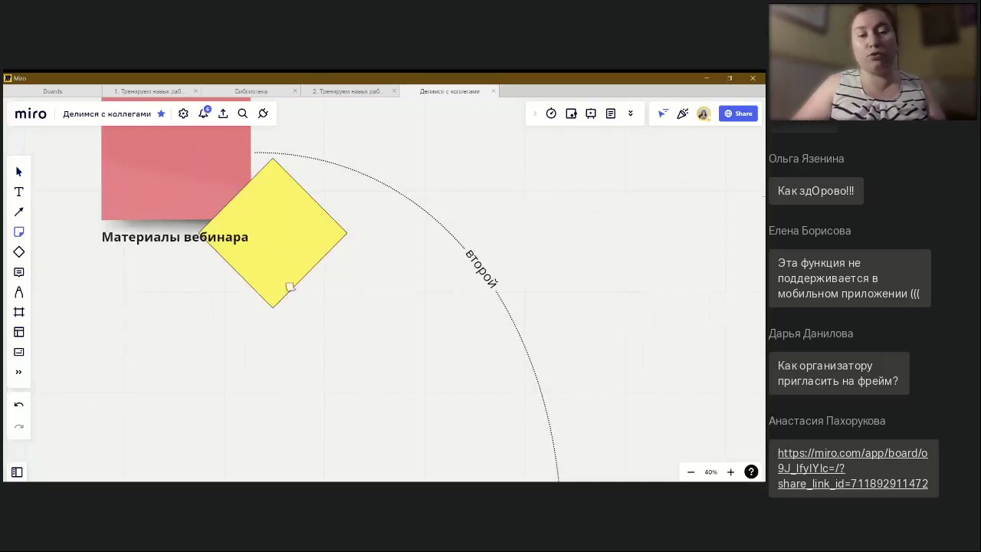
click(338, 292)
key(ctrl+z)
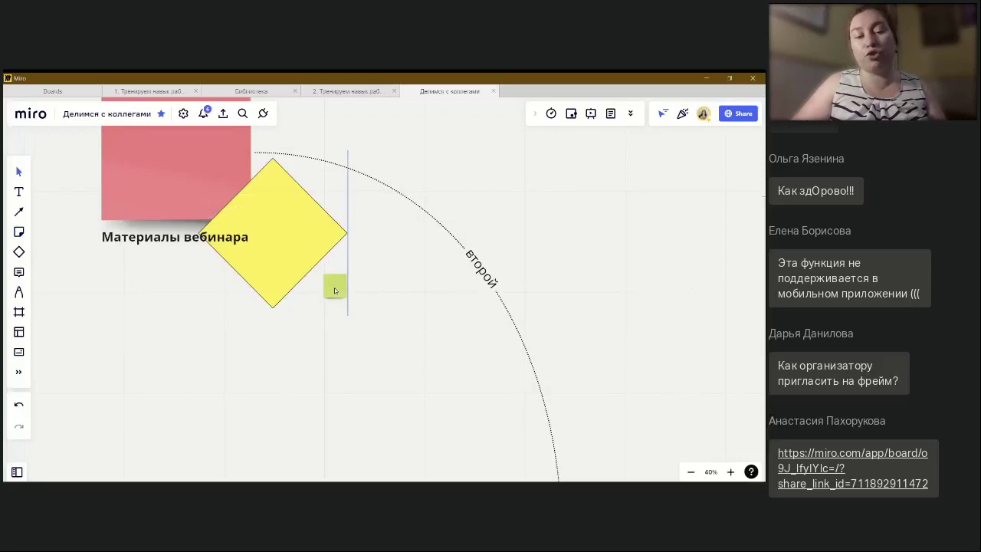
Link the green sticky note to the small yellow diamond as a board object, and follow the link to test it
click(340, 297)
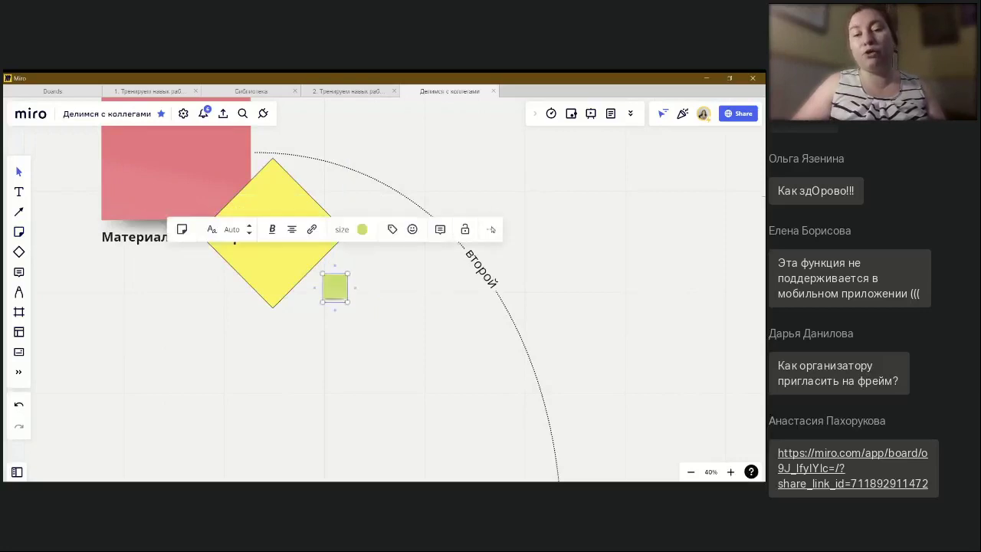
click(492, 232)
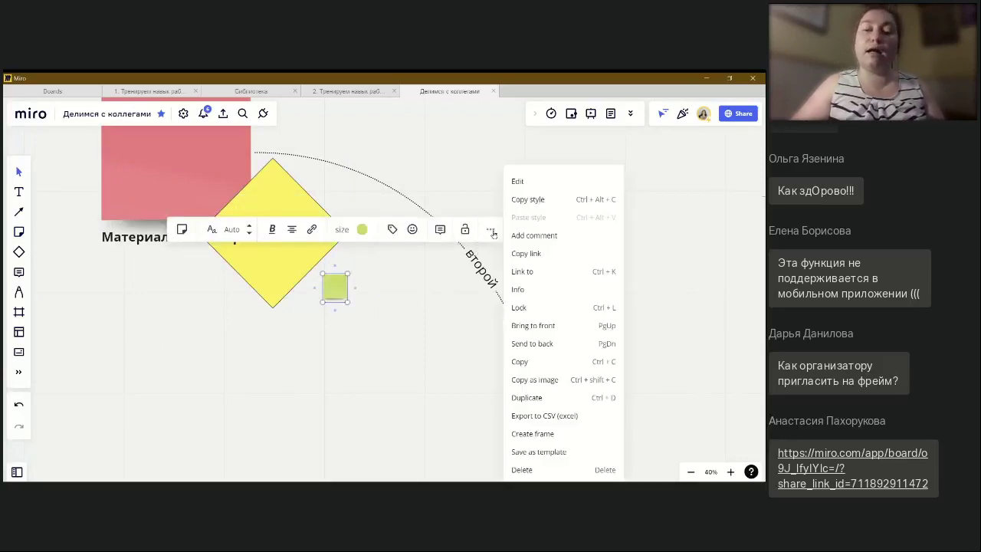
click(540, 273)
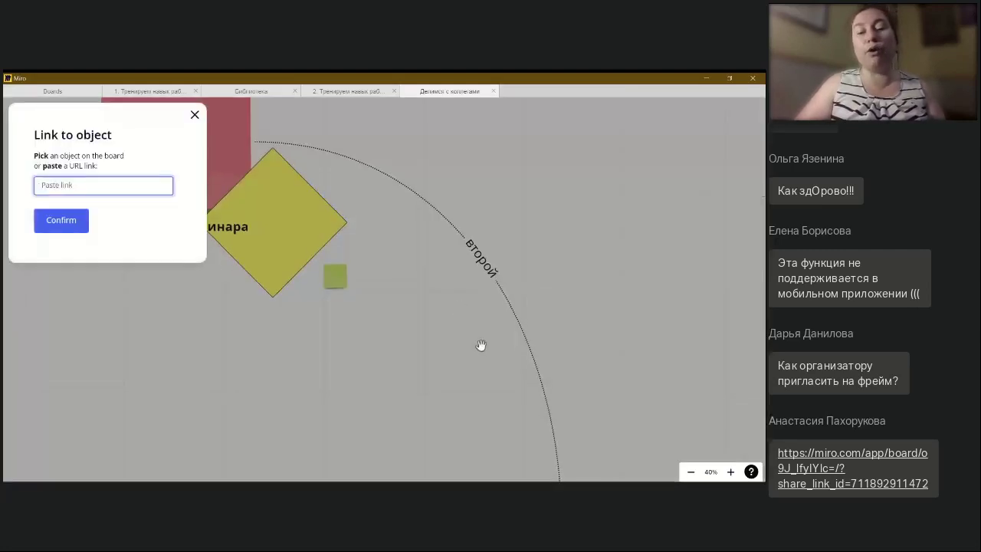
scroll(481, 345, down, 5)
scroll(482, 345, down, 3)
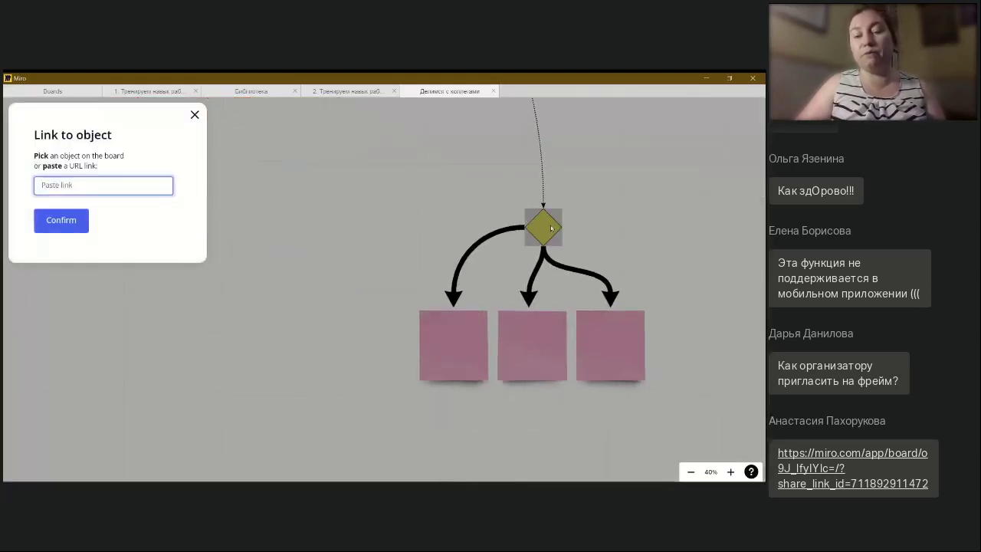
click(550, 228)
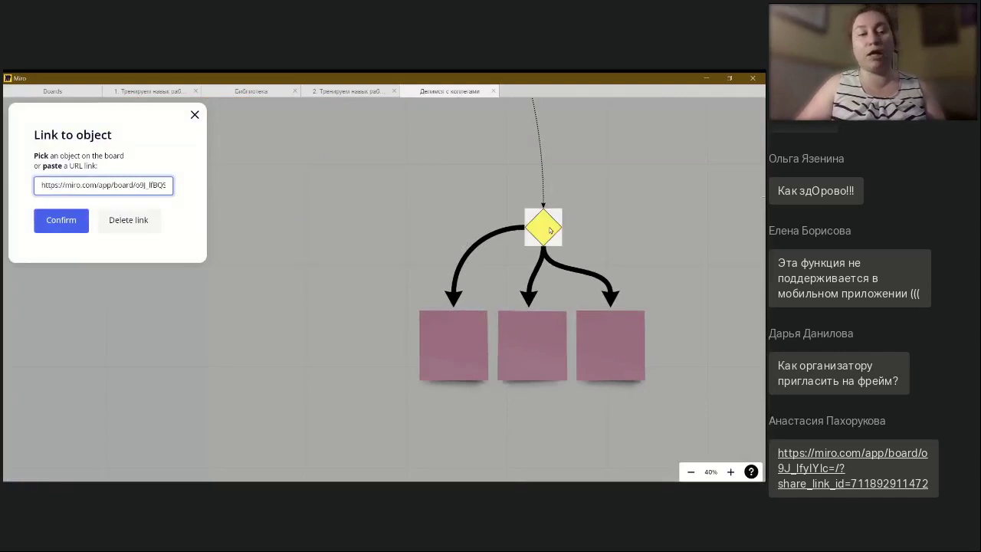
click(65, 225)
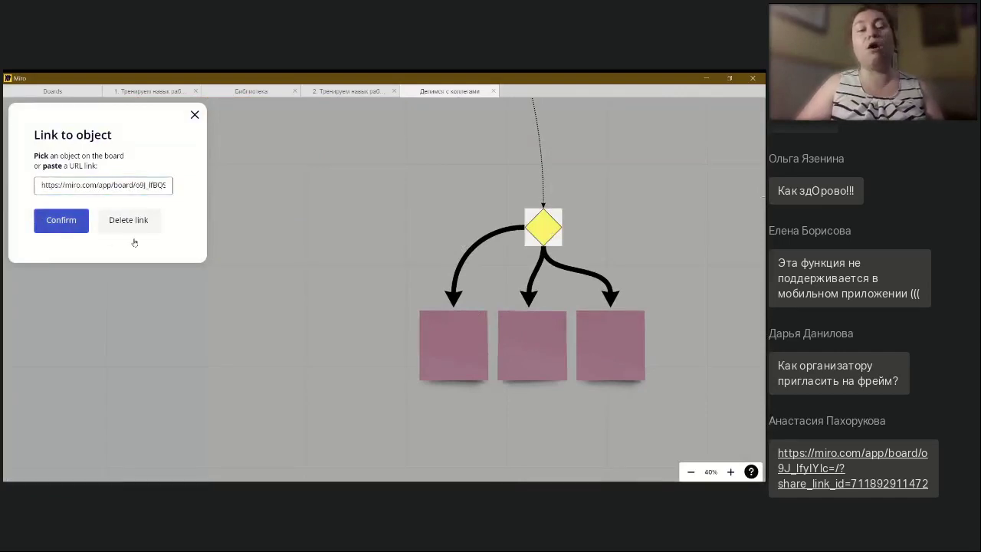
click(62, 223)
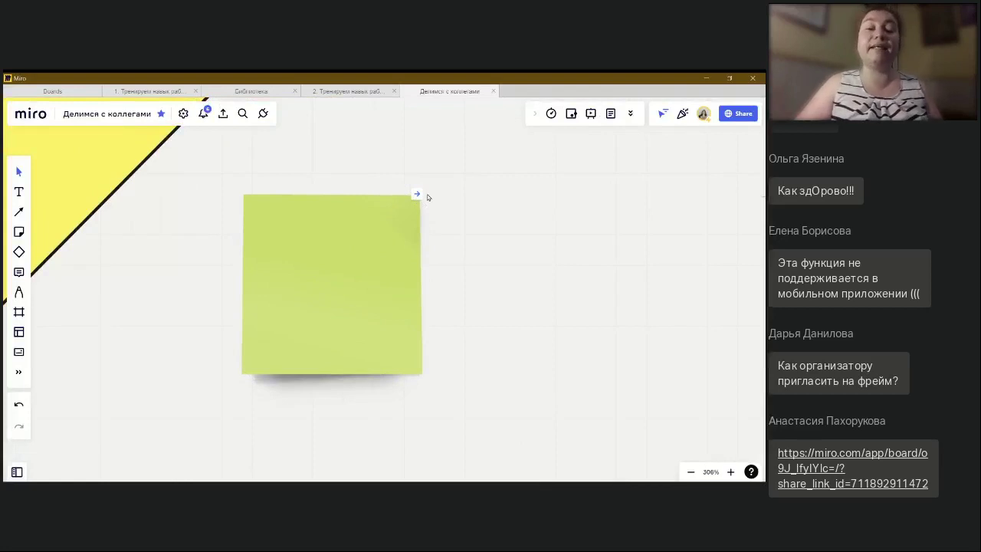
mouse_move(421, 198)
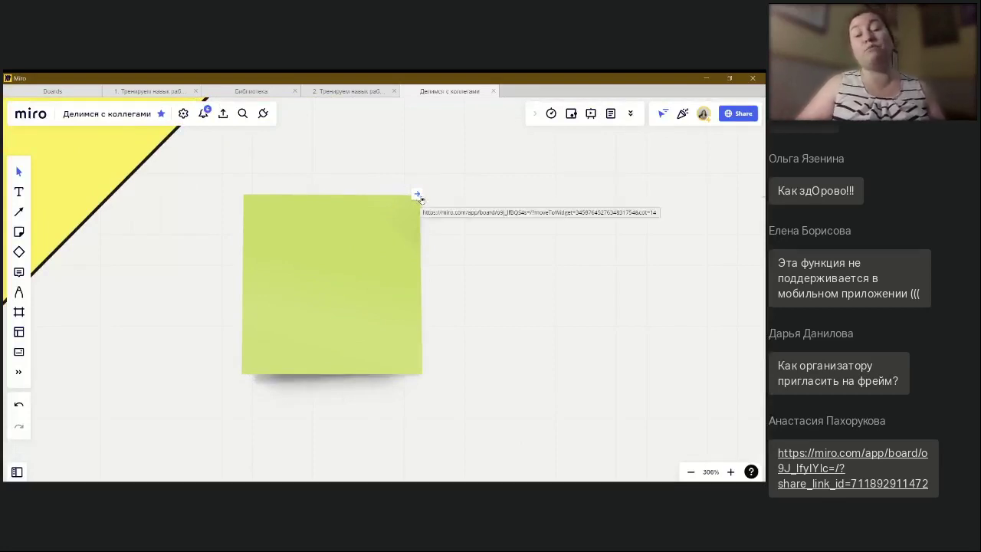
click(419, 196)
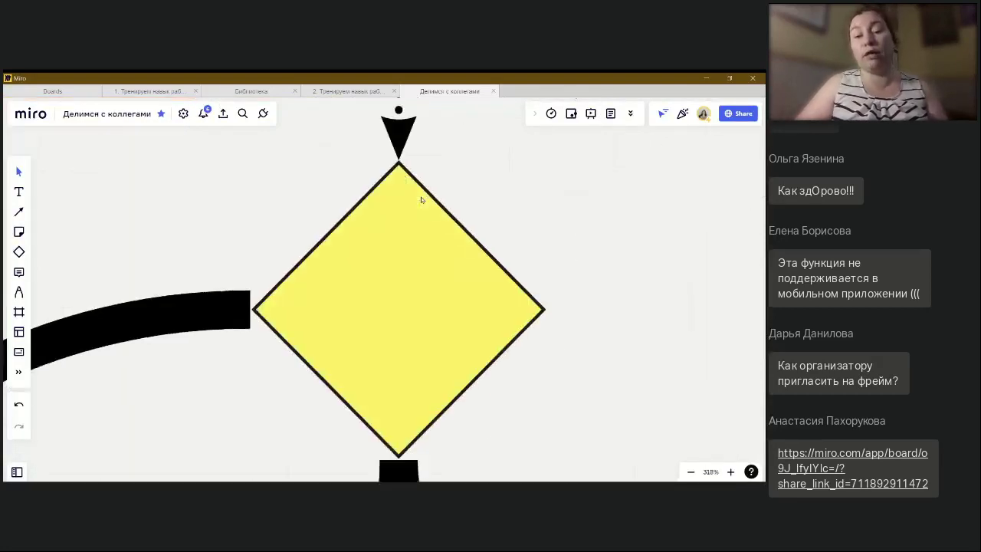
Link the rightmost pink sticky note to the leftmost pink one, and follow the link to test it
scroll(422, 318, down, 10)
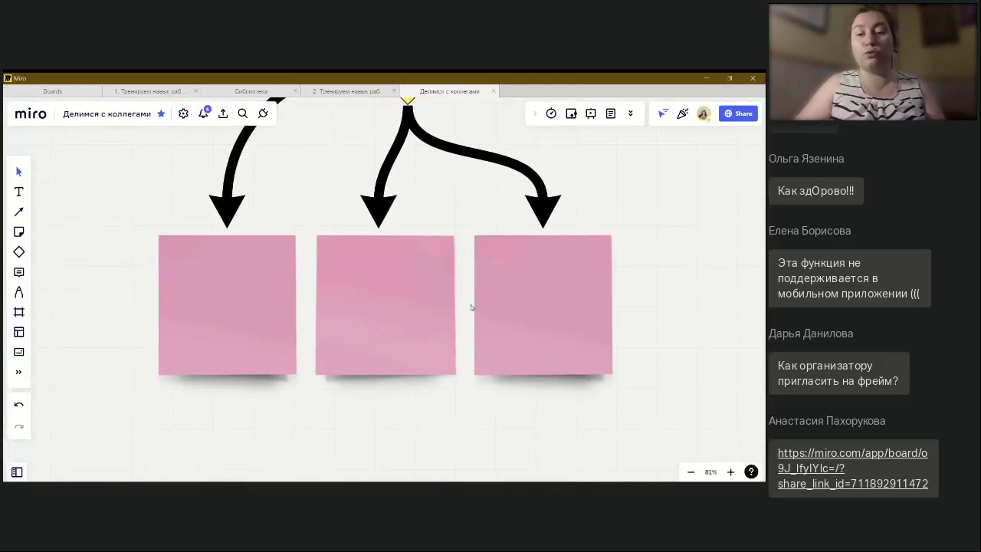
click(552, 304)
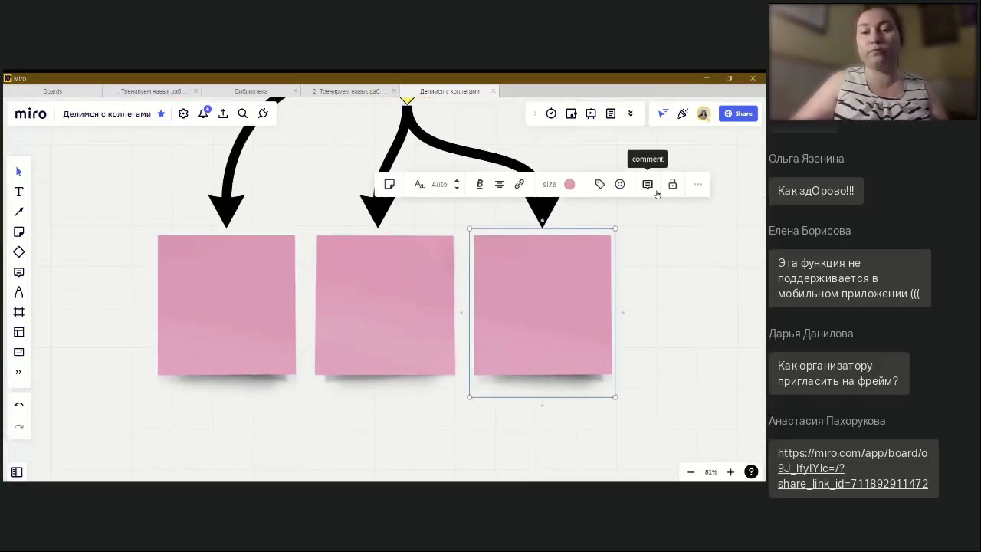
key(ctrl+alt+k)
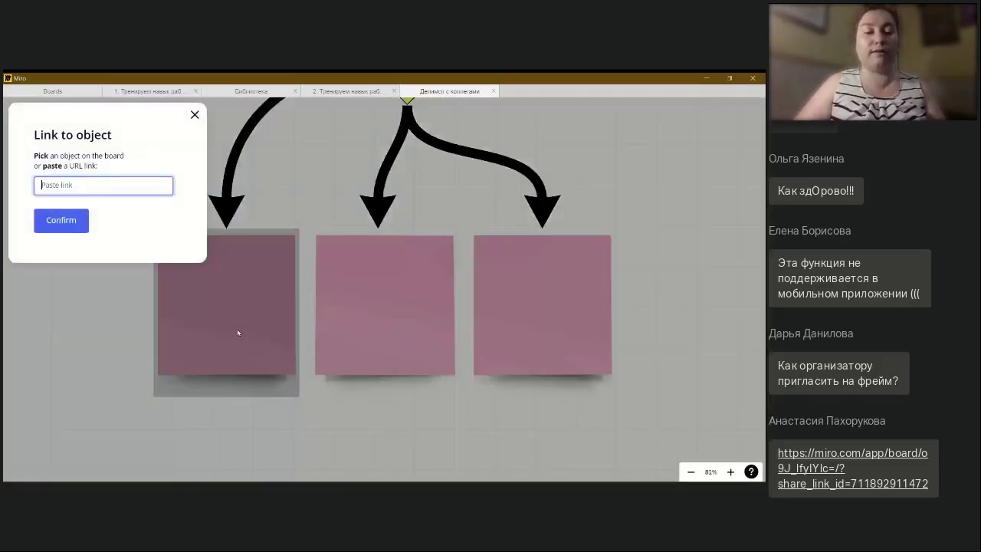
click(238, 331)
click(63, 221)
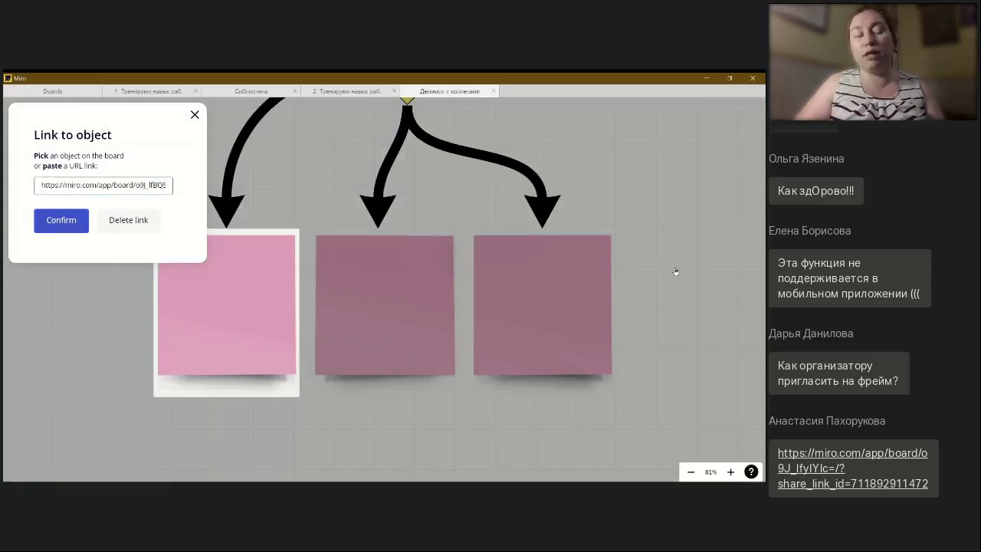
click(70, 221)
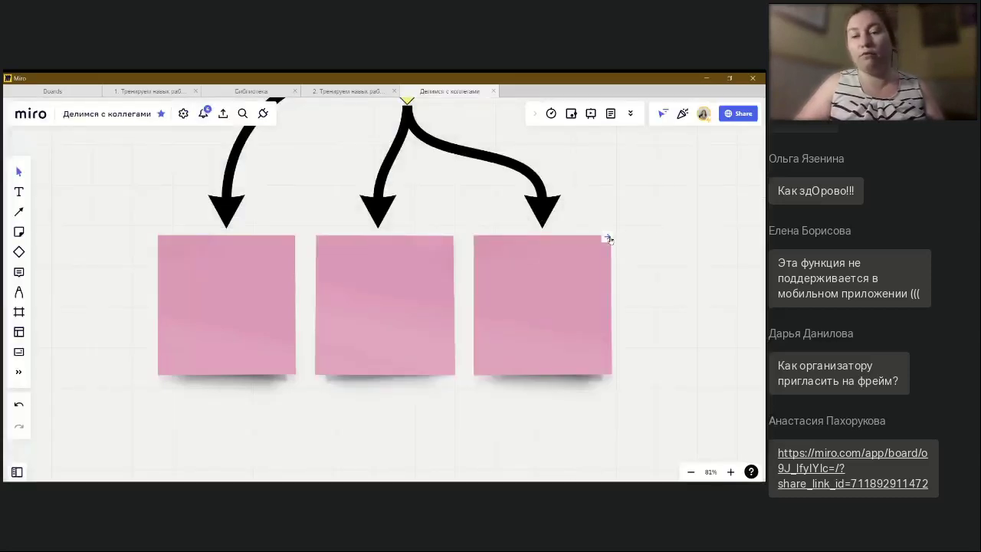
click(607, 236)
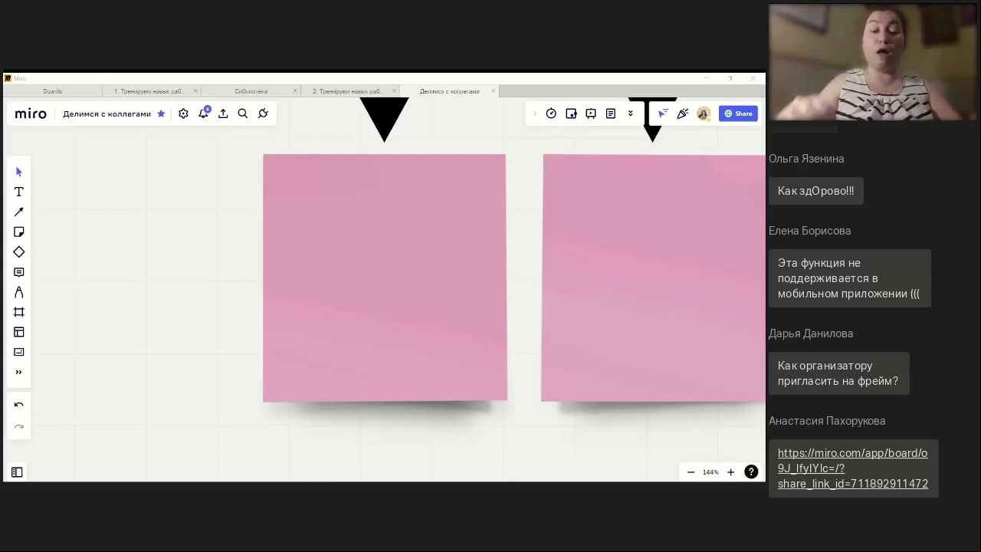
Review the linked objects from the pink sticky notes along the dotted arrow back to the green note near the large diamond
click(171, 462)
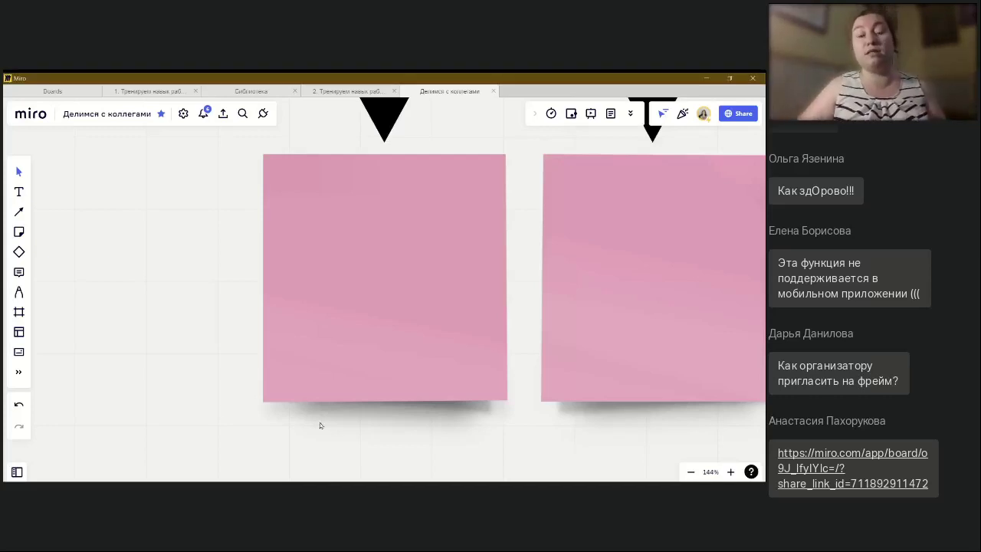
scroll(344, 333, down, 1)
scroll(345, 333, down, 5)
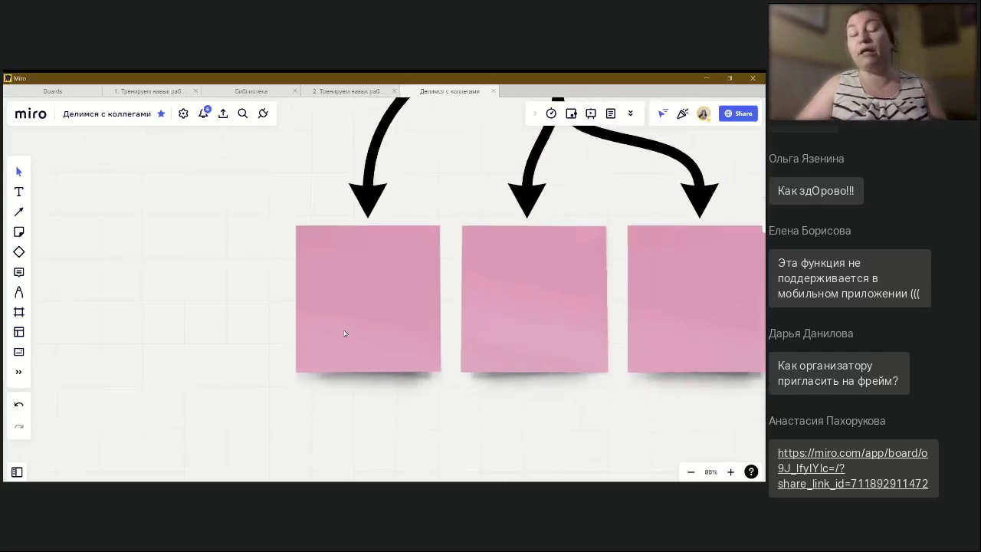
scroll(344, 332, right, 4)
scroll(312, 304, down, 6)
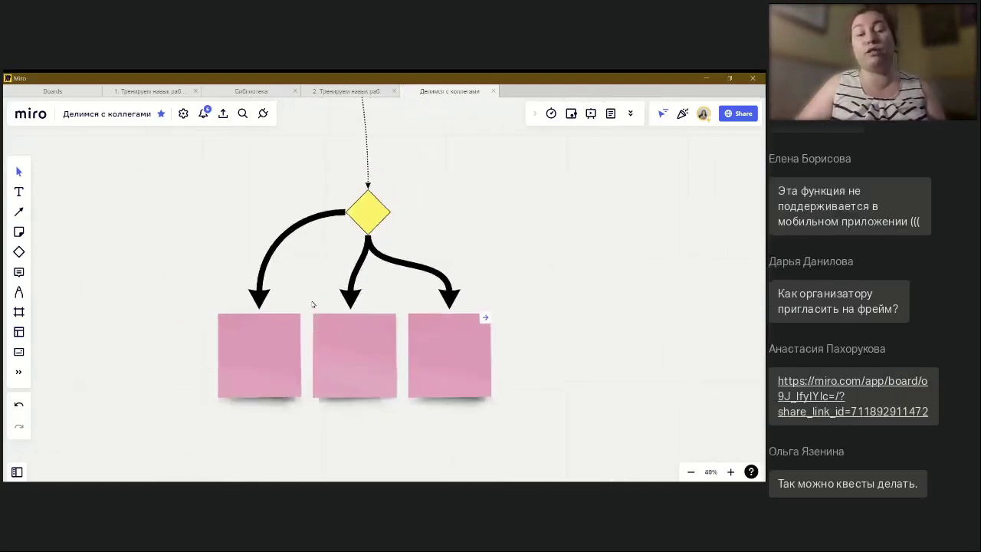
scroll(312, 305, up, 10)
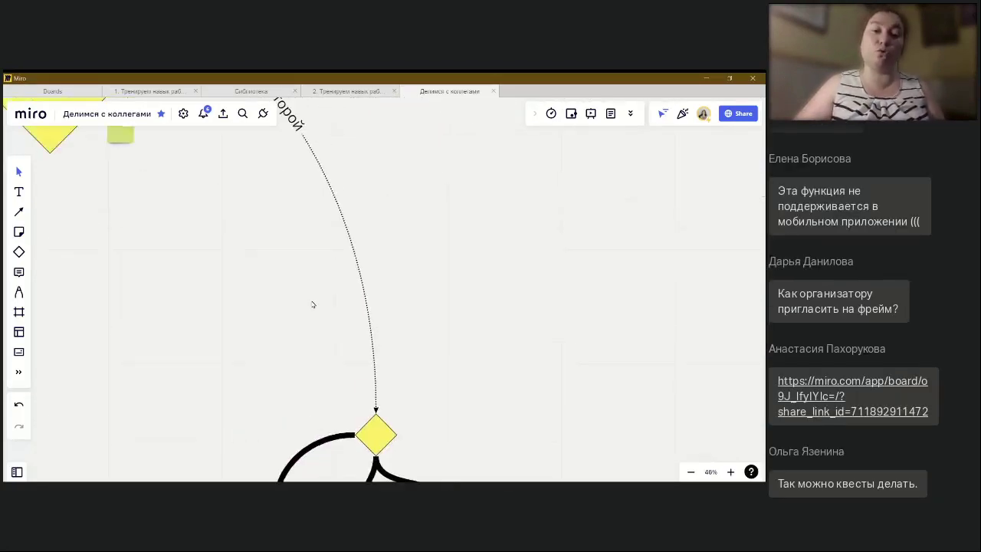
scroll(312, 304, up, 4)
scroll(312, 304, left, 6)
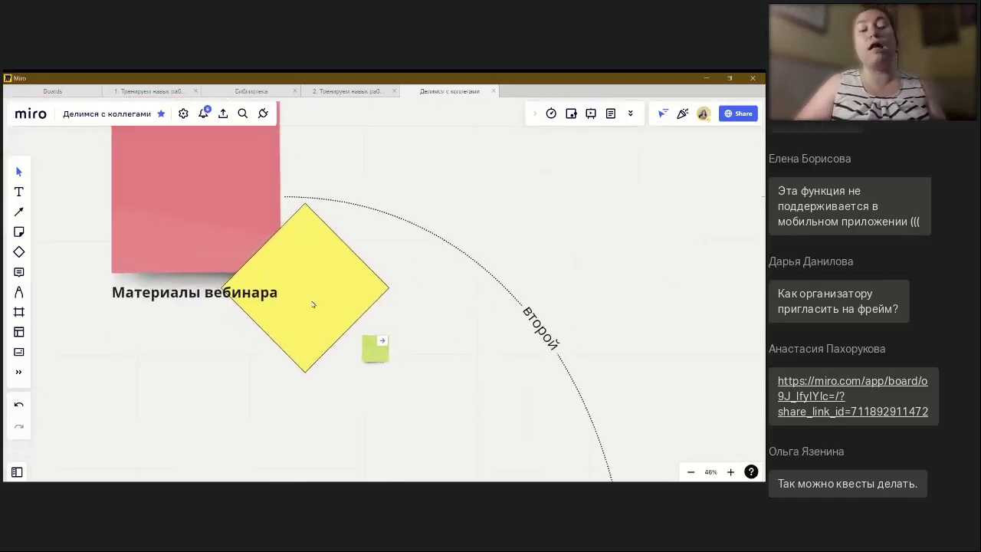